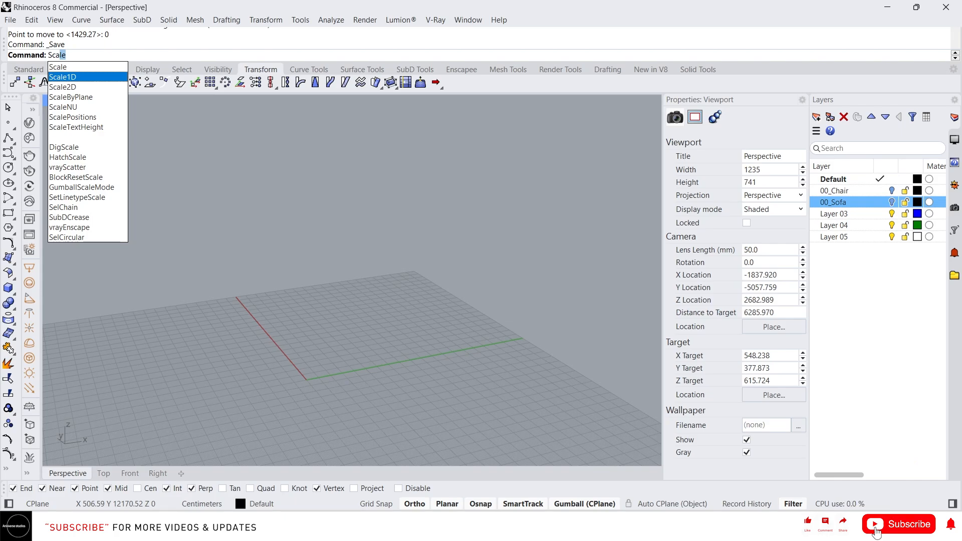
{"action": "key", "text": "Up"}
{"action": "key", "text": "Down"}
{"action": "key", "text": "Down"}
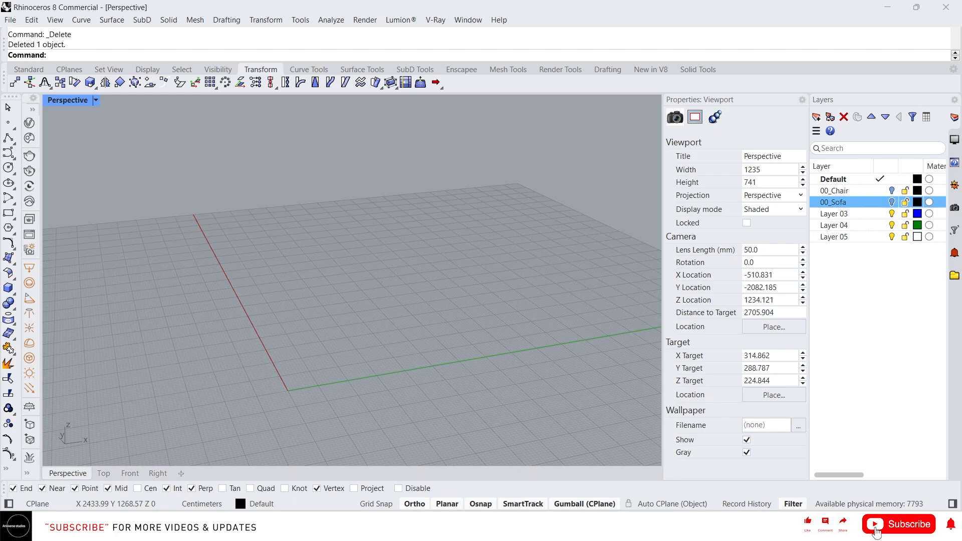
Make the 00_Sofa layer visible to bring the sofa into the scene.
{"action": "left_click", "coordinate": [892, 201]}
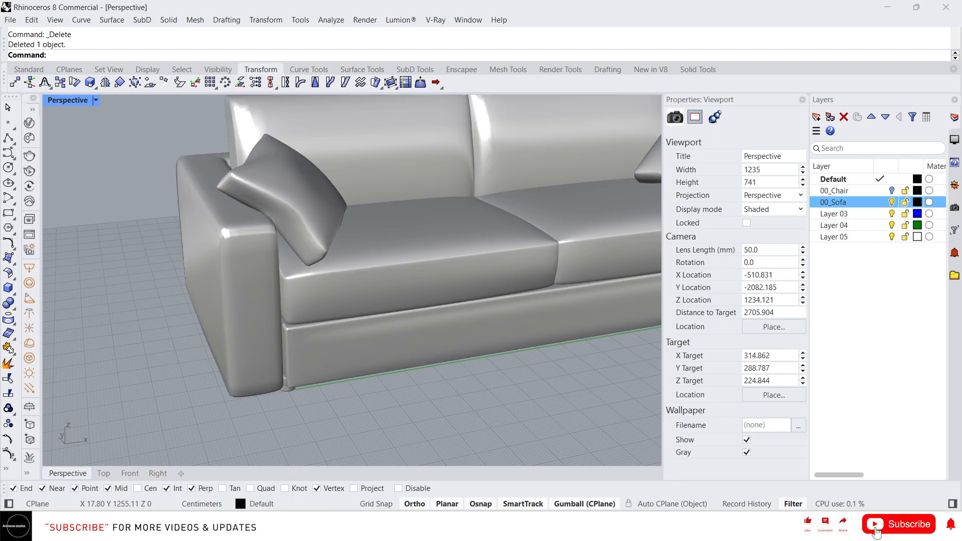
{"action": "scroll", "coordinate": [352, 281], "scroll_direction": "down", "scroll_amount": 5}
{"action": "scroll", "coordinate": [352, 280], "scroll_direction": "up", "scroll_amount": 2}
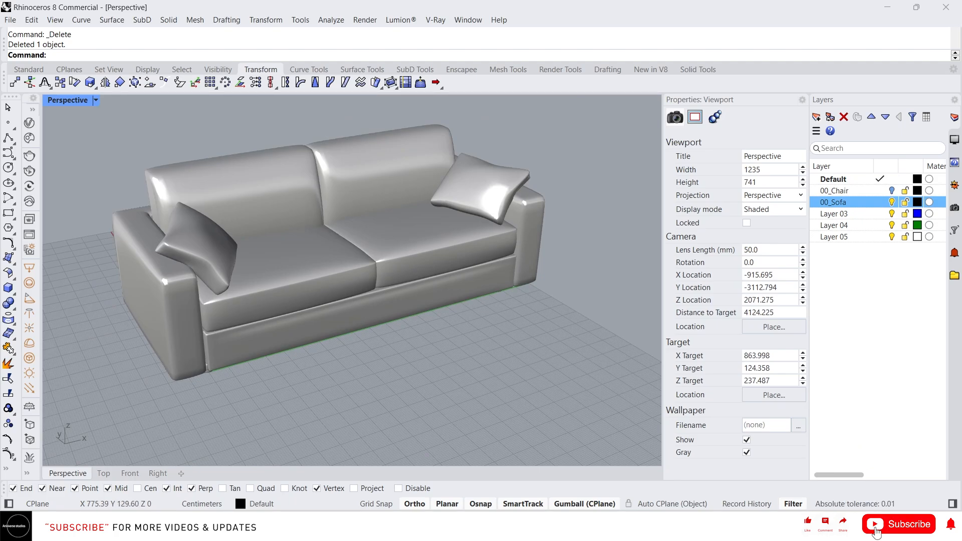
{"action": "scroll", "coordinate": [351, 310], "scroll_direction": "down", "scroll_amount": 2}
{"action": "type", "text": "L"}
{"action": "key", "text": "Return"}
{"action": "key", "text": "Escape"}
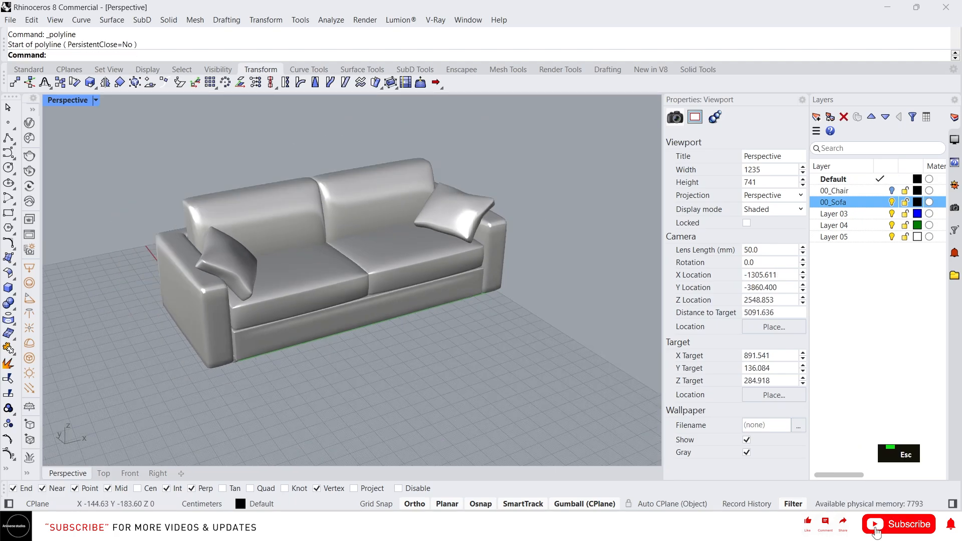
Measure the distance along the sofa's front, starting beside the armrest with the tilted dark cushion.
{"action": "type", "text": "d"}
{"action": "key", "text": "Return"}
{"action": "left_click", "coordinate": [218, 382]}
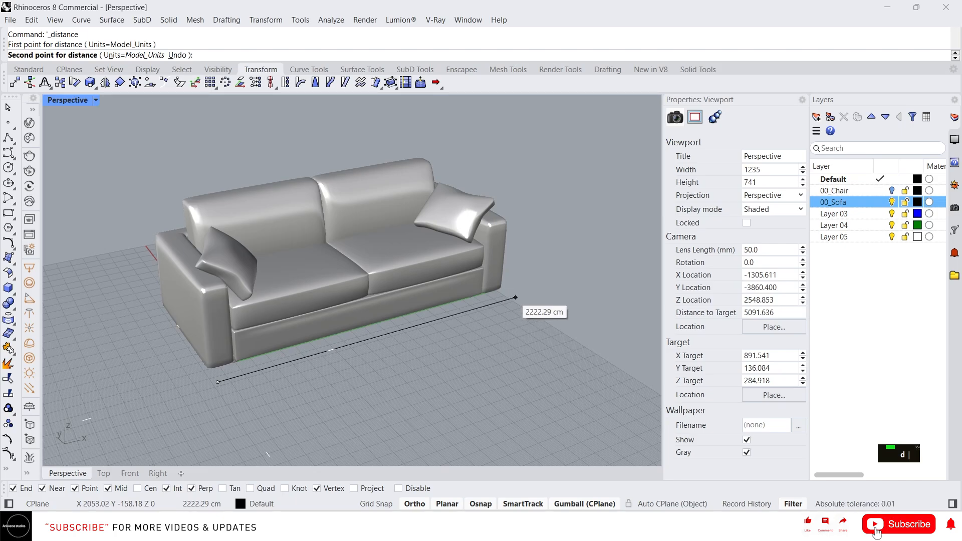
Try to draw a 3 m reference line on the ground along the sofa's front.
{"action": "scroll", "coordinate": [288, 394], "scroll_direction": "down", "scroll_amount": 3}
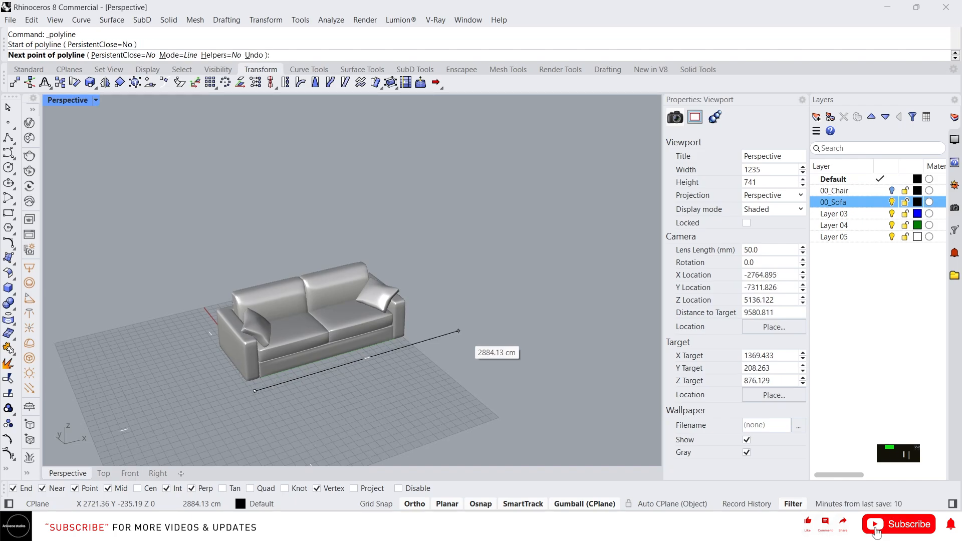
{"action": "type", "text": "3m"}
{"action": "key", "text": "Return"}
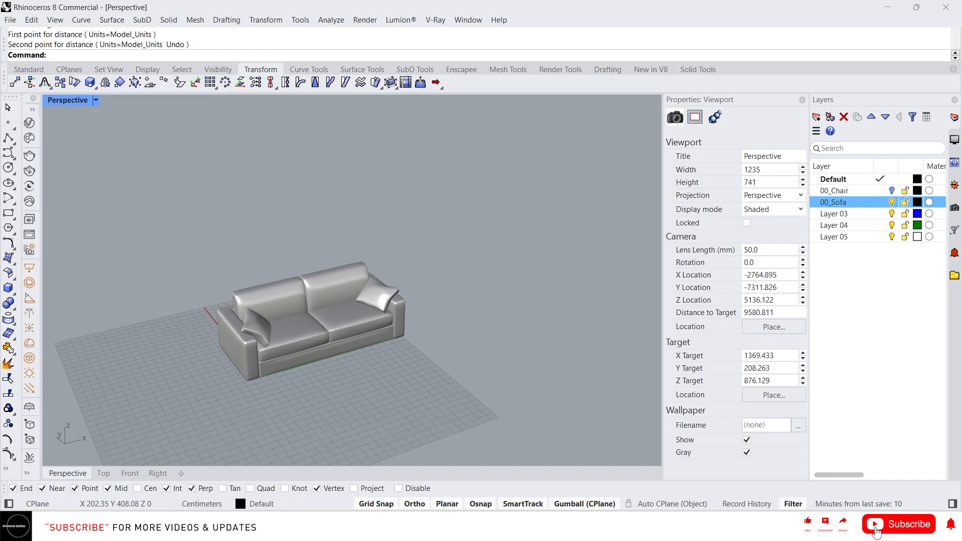
Measure the sofa's overall length along its front edge on the ground.
{"action": "type", "text": "d"}
{"action": "key", "text": "Return"}
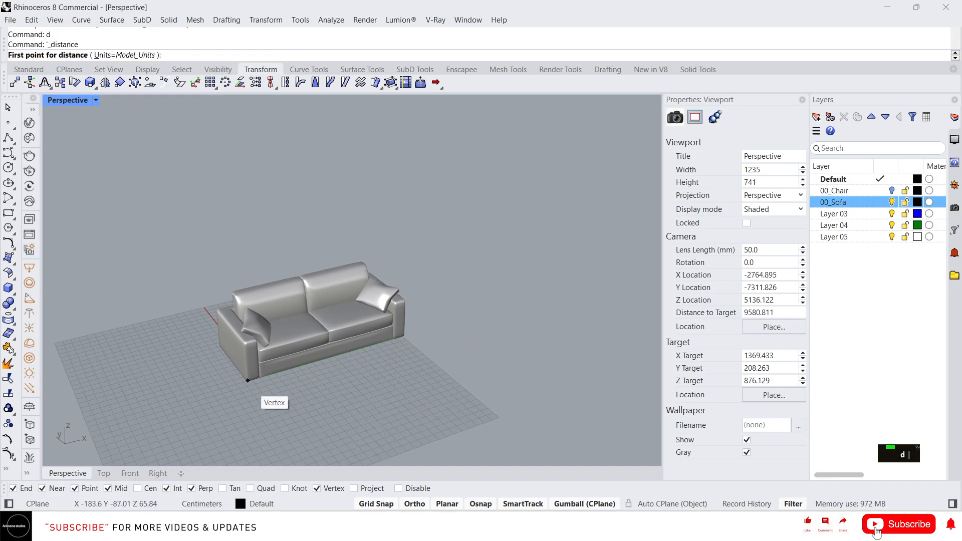
{"action": "left_click", "coordinate": [254, 391]}
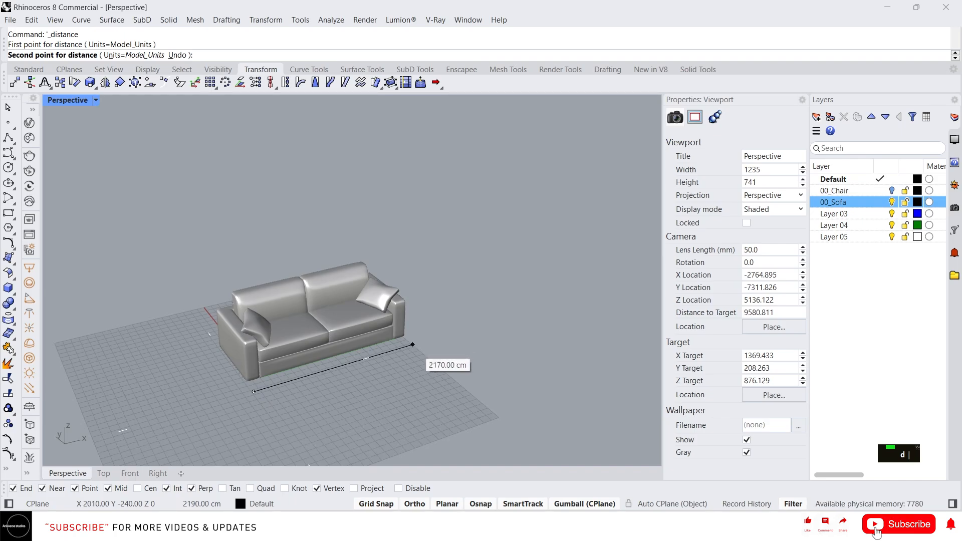
{"action": "key", "text": "Escape"}
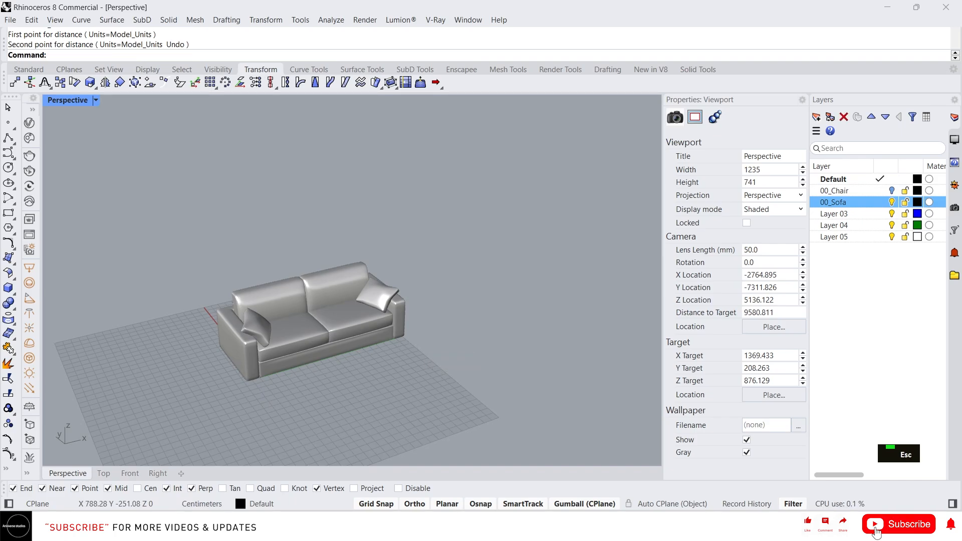
Draw a 1.5 m straight reference line on the ground in front of the sofa, parallel to its front.
{"action": "type", "text": "L"}
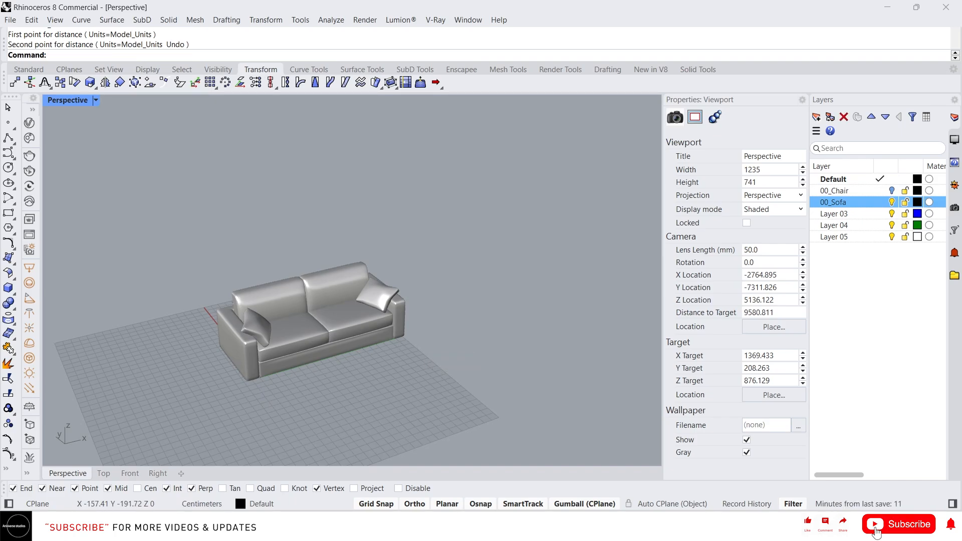
{"action": "key", "text": "space"}
{"action": "left_click", "coordinate": [256, 396]}
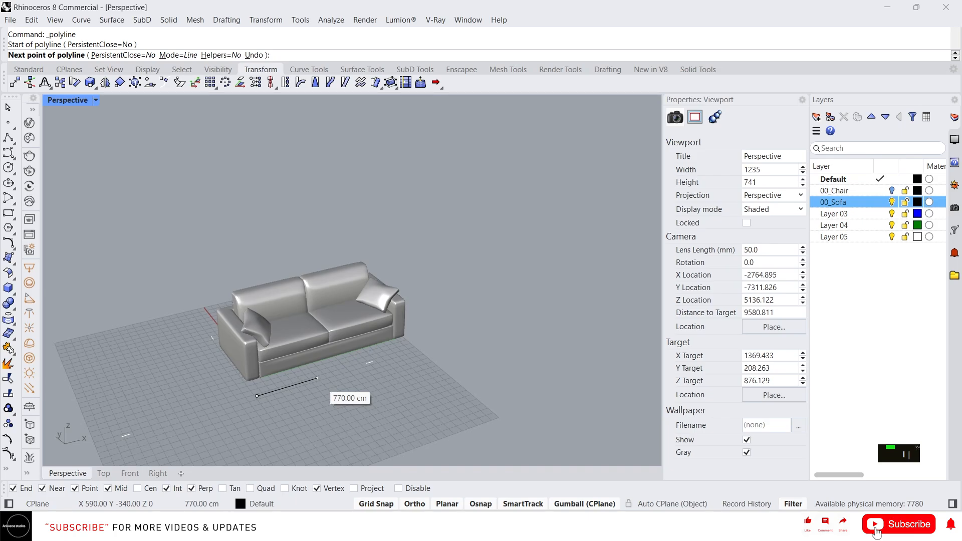
{"action": "type", "text": "1.5"}
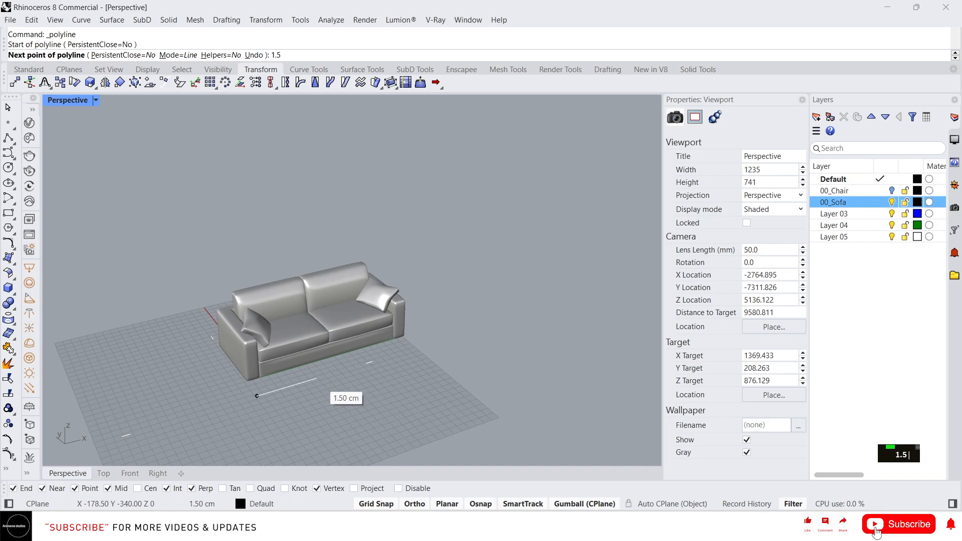
{"action": "type", "text": "m"}
{"action": "key", "text": "Return"}
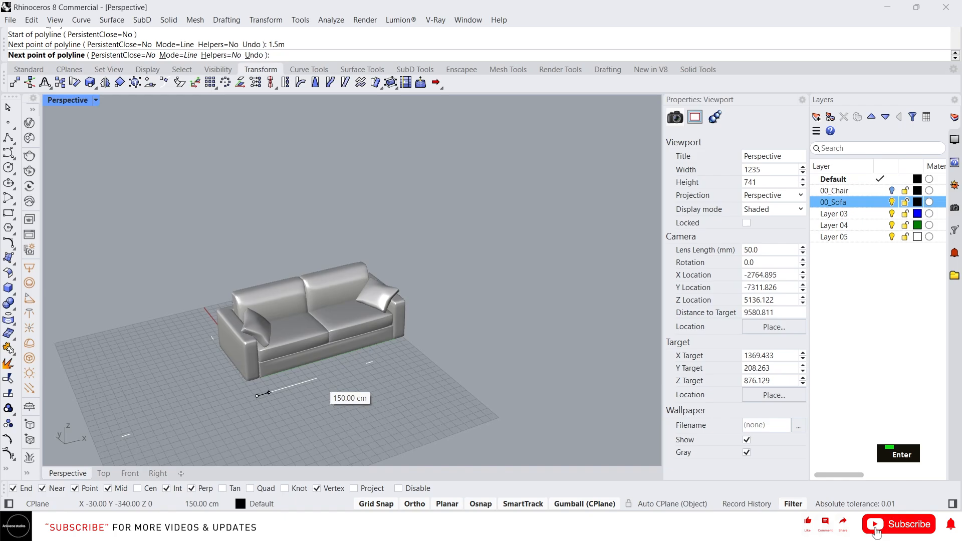
{"action": "left_click", "coordinate": [269, 393]}
{"action": "right_click", "coordinate": [269, 393]}
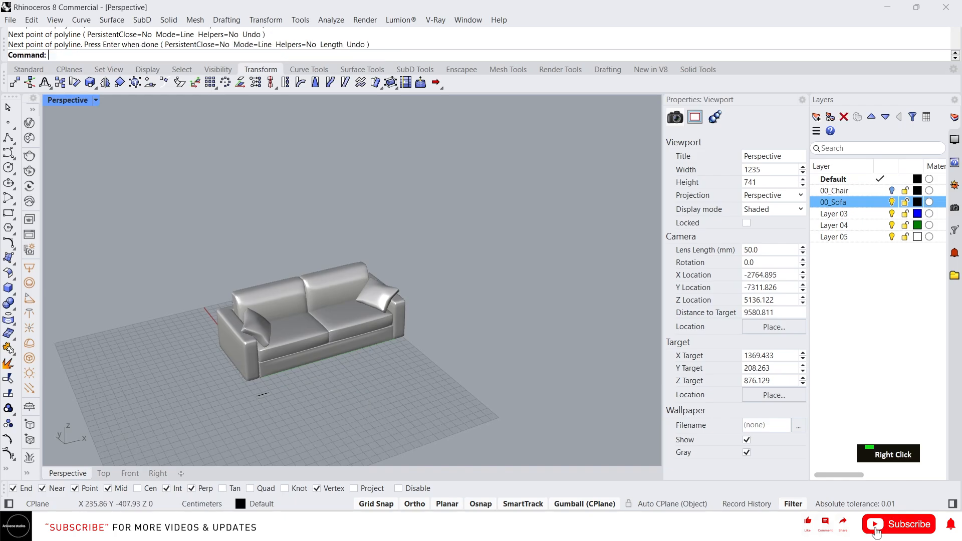
Measure the reference line's length from one endpoint to the other.
{"action": "scroll", "coordinate": [268, 393], "scroll_direction": "up", "scroll_amount": 5}
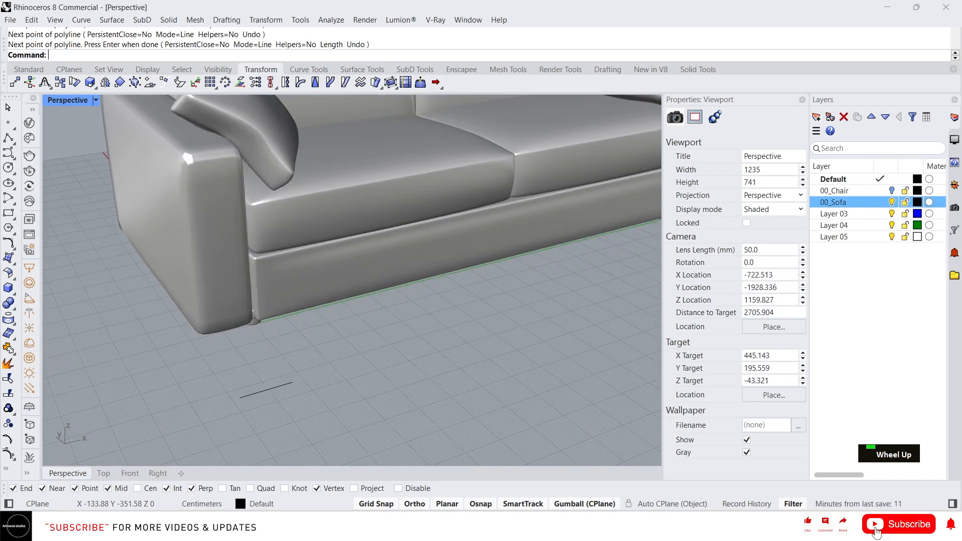
{"action": "type", "text": "d"}
{"action": "key", "text": "Return"}
{"action": "left_click", "coordinate": [240, 397]}
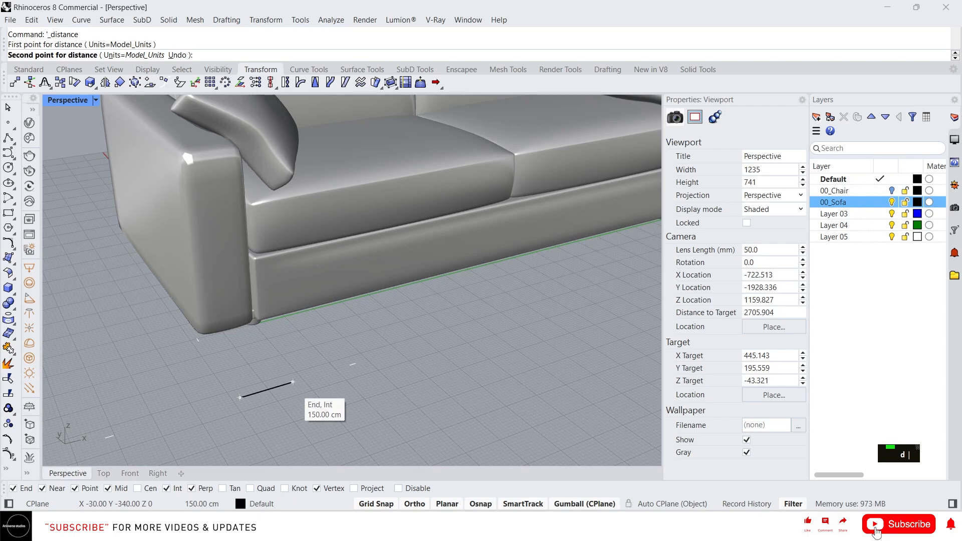
{"action": "left_click", "coordinate": [292, 382]}
{"action": "scroll", "coordinate": [293, 383], "scroll_direction": "down", "scroll_amount": 5}
{"action": "scroll", "coordinate": [292, 382], "scroll_direction": "up", "scroll_amount": 2}
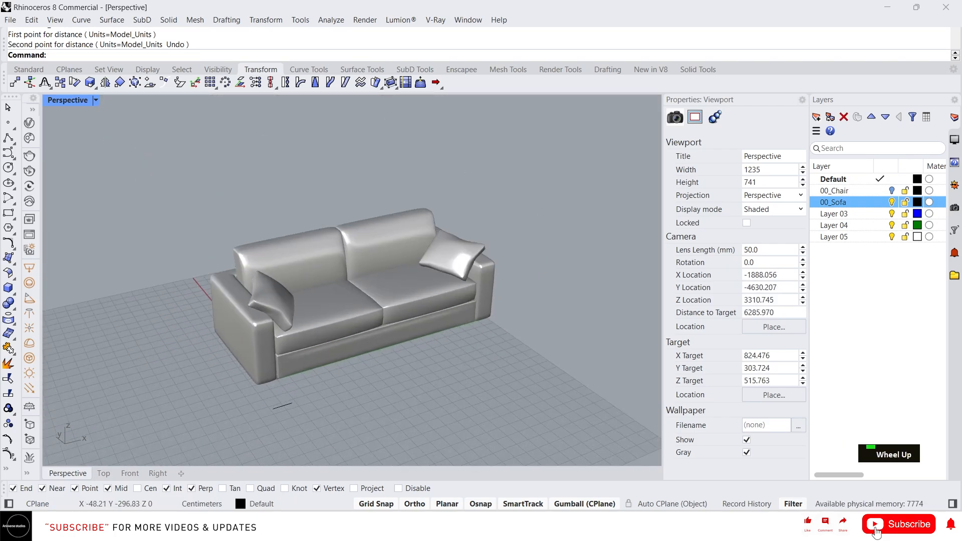
Turn Ortho off and move the 1.5 m reference line by its outer endpoint to just beside the sofa's near front corner.
{"action": "scroll", "coordinate": [286, 401], "scroll_direction": "up", "scroll_amount": 4}
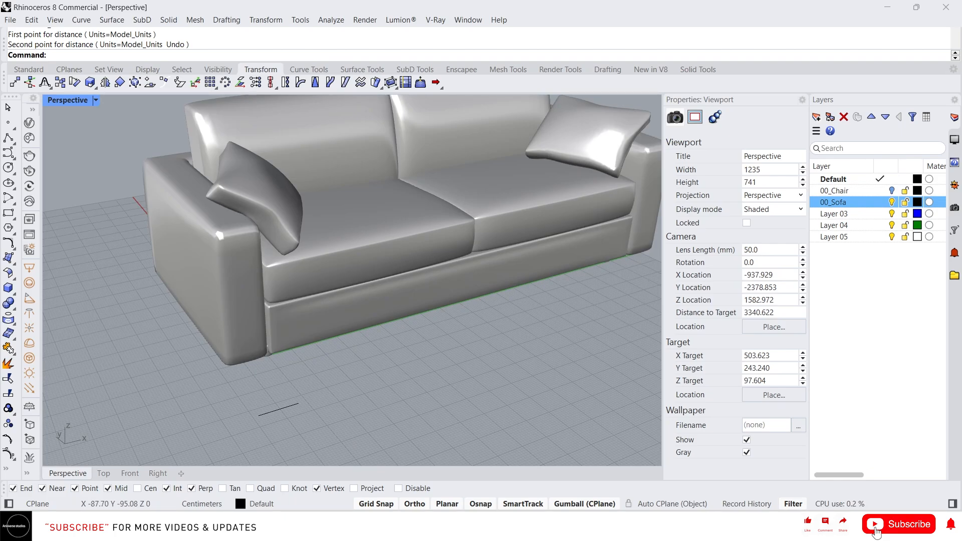
{"action": "left_click", "coordinate": [256, 353]}
{"action": "scroll", "coordinate": [260, 397], "scroll_direction": "up", "scroll_amount": 4}
{"action": "key", "text": "Escape"}
{"action": "left_click_drag", "start_coordinate": [300, 400], "coordinate": [262, 434]}
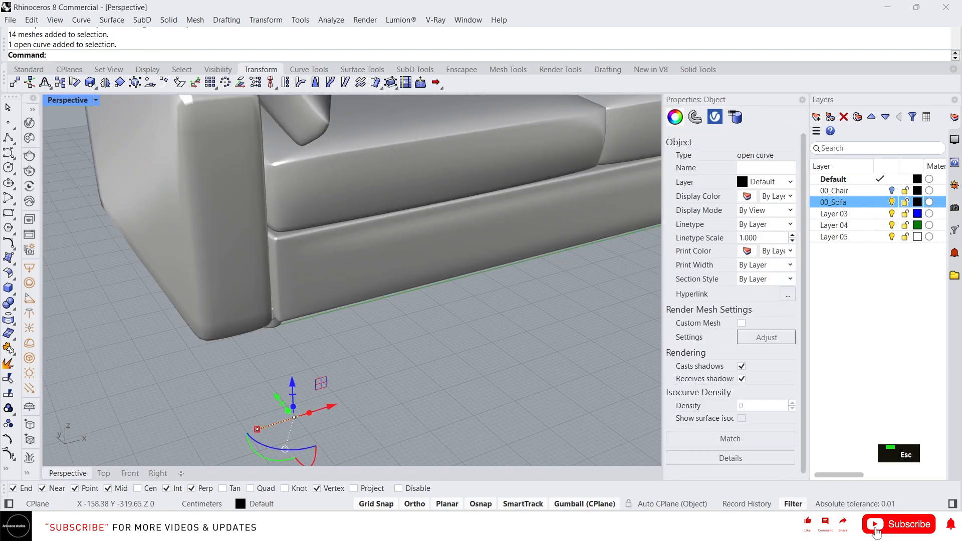
{"action": "type", "text": "m"}
{"action": "key", "text": "Return"}
{"action": "left_click", "coordinate": [257, 429]}
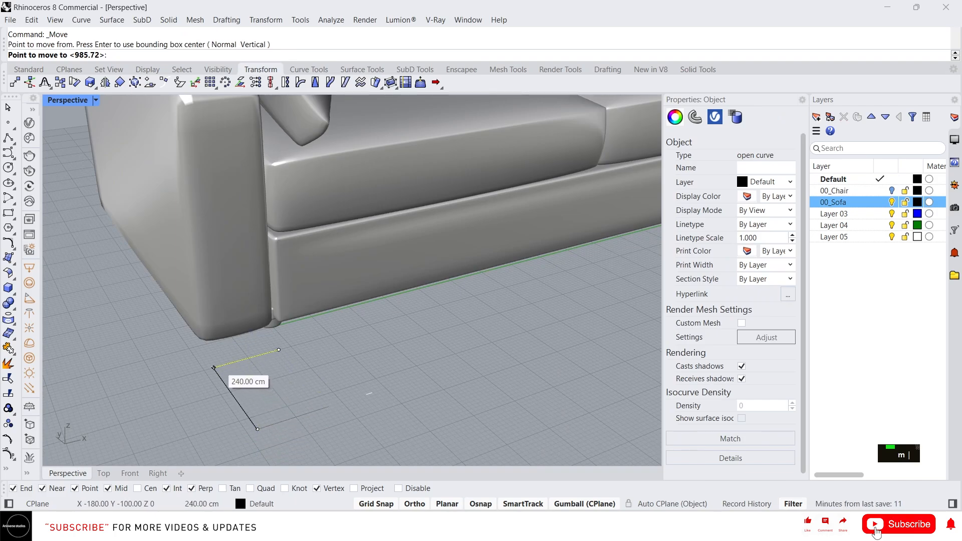
{"action": "key", "text": "F8"}
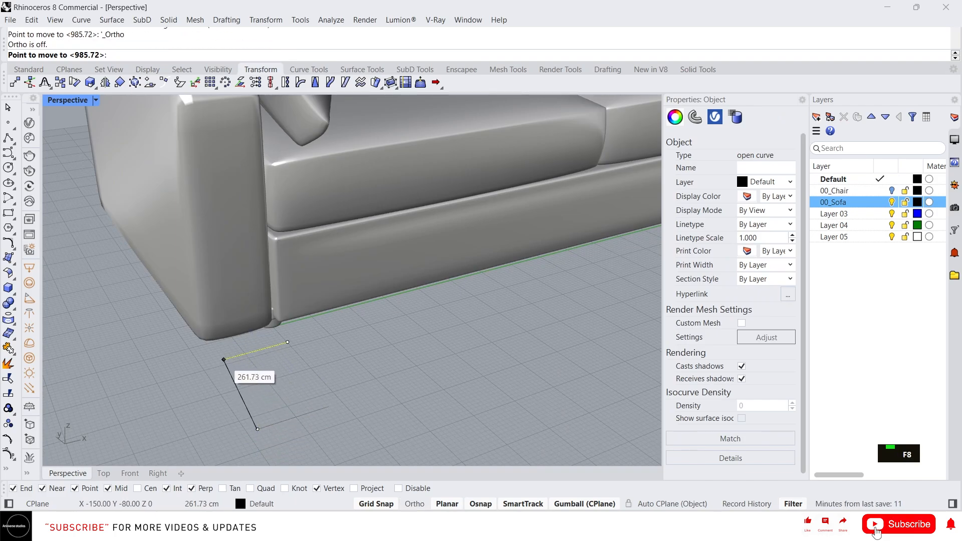
{"action": "left_click", "coordinate": [223, 357]}
{"action": "scroll", "coordinate": [197, 384], "scroll_direction": "down", "scroll_amount": 6}
{"action": "scroll", "coordinate": [208, 347], "scroll_direction": "up", "scroll_amount": 4}
{"action": "key", "text": "Escape"}
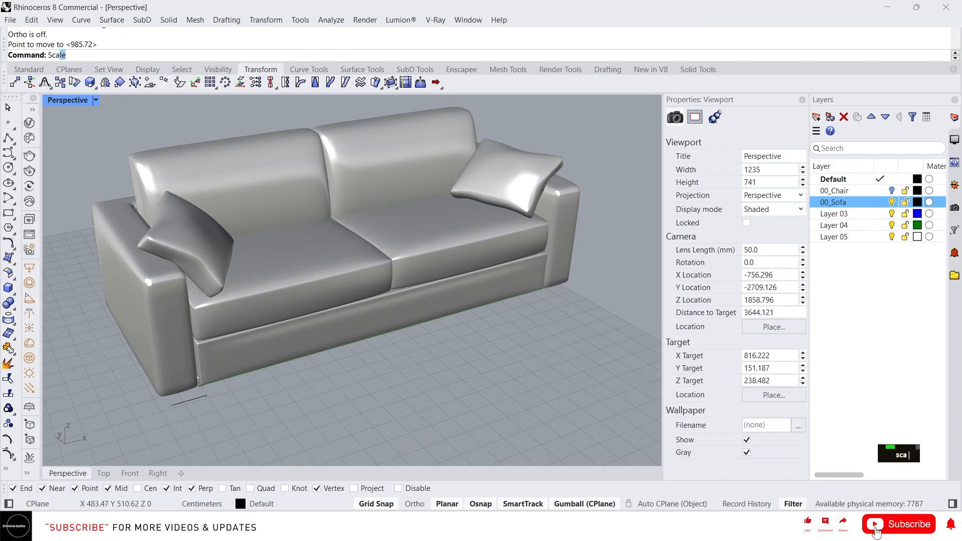
Scale the sofa uniformly from the reference line's outer end, with Ortho on, mapping the sofa's full length onto the 1.5 m line.
{"action": "type", "text": "sca"}
{"action": "key", "text": "Return"}
{"action": "left_click", "coordinate": [240, 291]}
{"action": "right_click", "coordinate": [240, 295]}
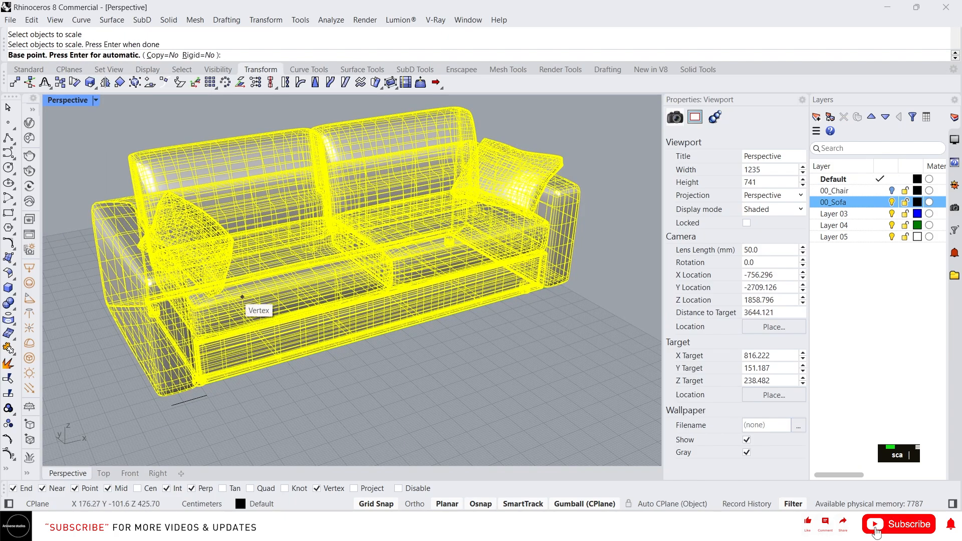
{"action": "scroll", "coordinate": [210, 440], "scroll_direction": "up", "scroll_amount": 5}
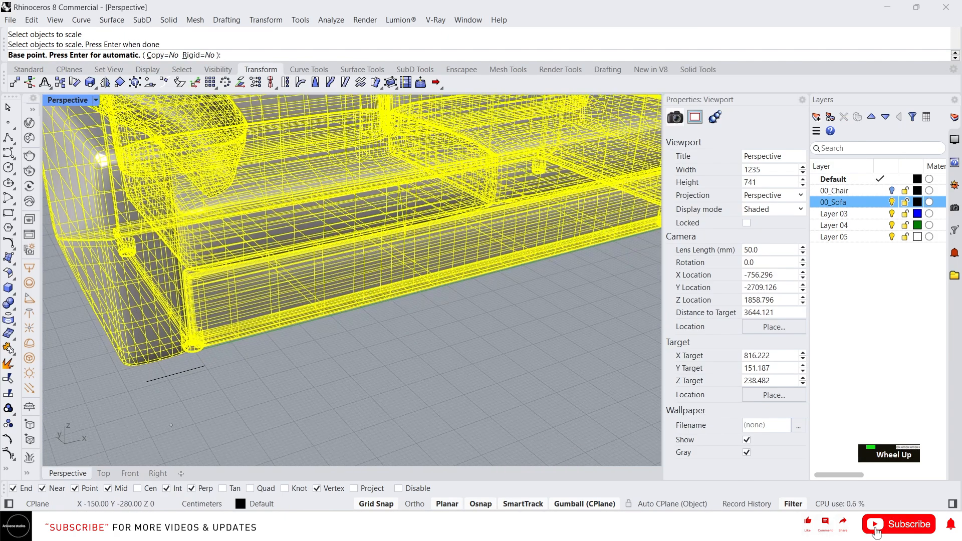
{"action": "left_click", "coordinate": [147, 382]}
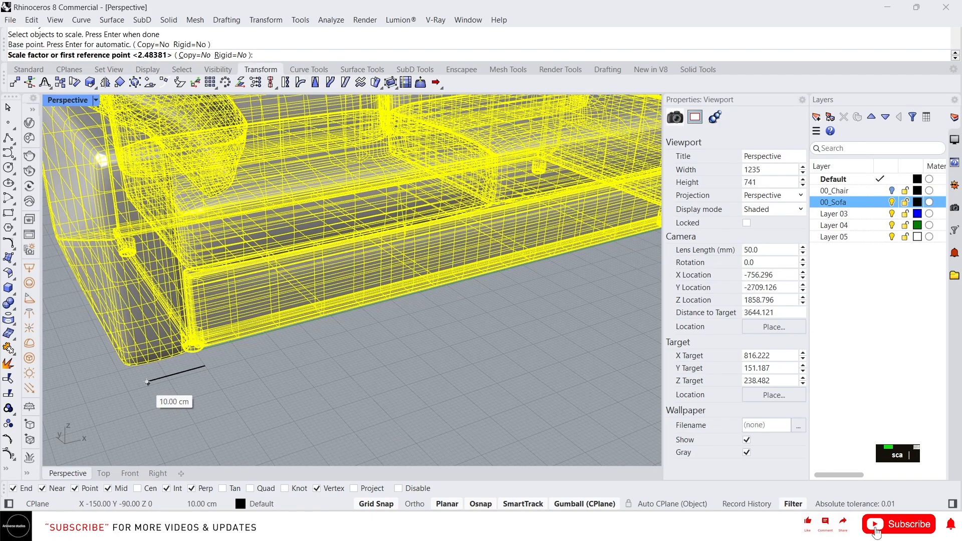
{"action": "scroll", "coordinate": [351, 331], "scroll_direction": "down", "scroll_amount": 5}
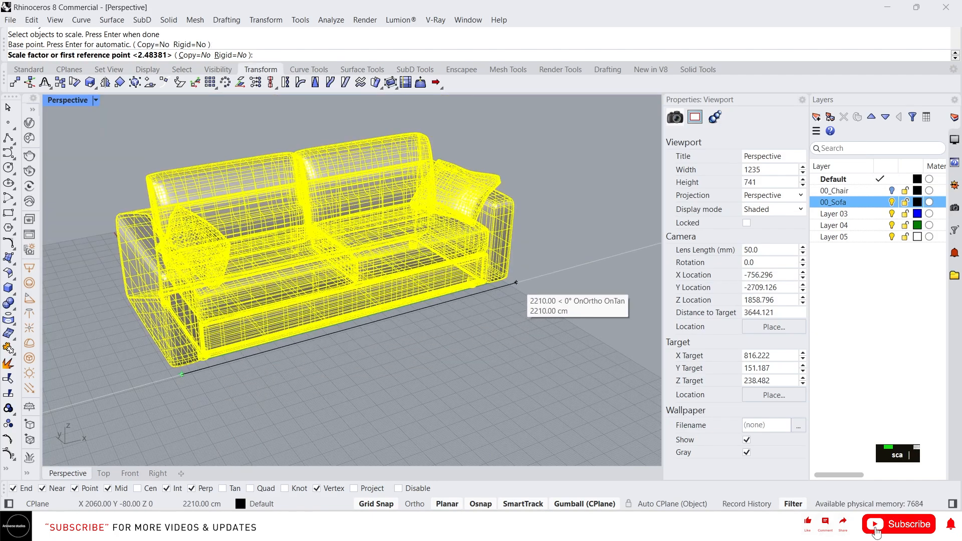
{"action": "key", "text": "F8"}
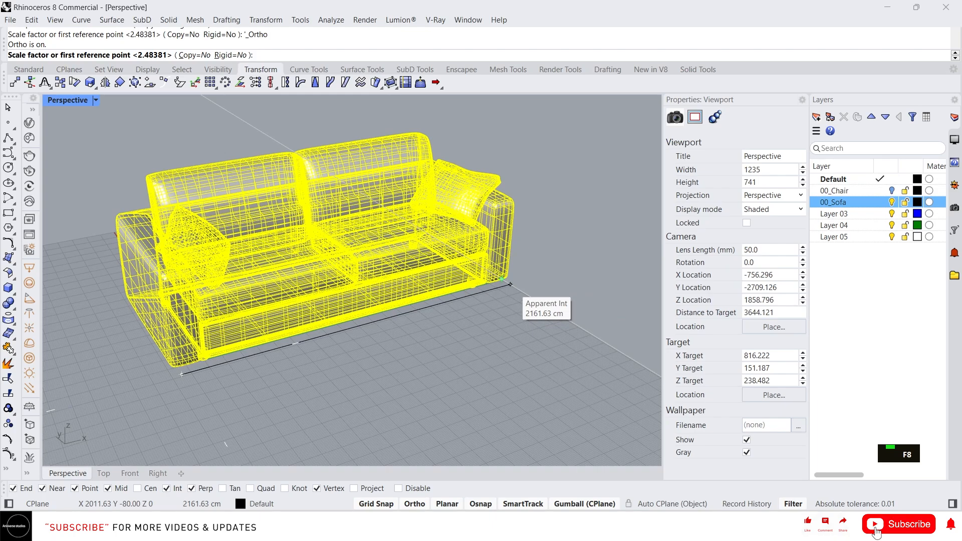
{"action": "left_click", "coordinate": [510, 284]}
{"action": "scroll", "coordinate": [370, 326], "scroll_direction": "up", "scroll_amount": 4}
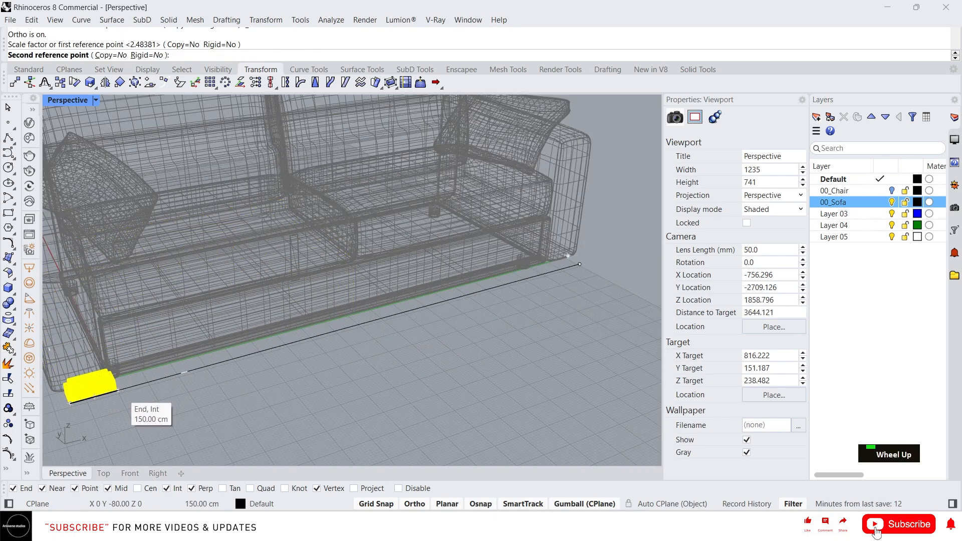
{"action": "left_click", "coordinate": [118, 391]}
Examine the scaled sofa and its proportions from near and far.
{"action": "scroll", "coordinate": [118, 390], "scroll_direction": "up", "scroll_amount": 5}
{"action": "scroll", "coordinate": [397, 306], "scroll_direction": "down", "scroll_amount": 8}
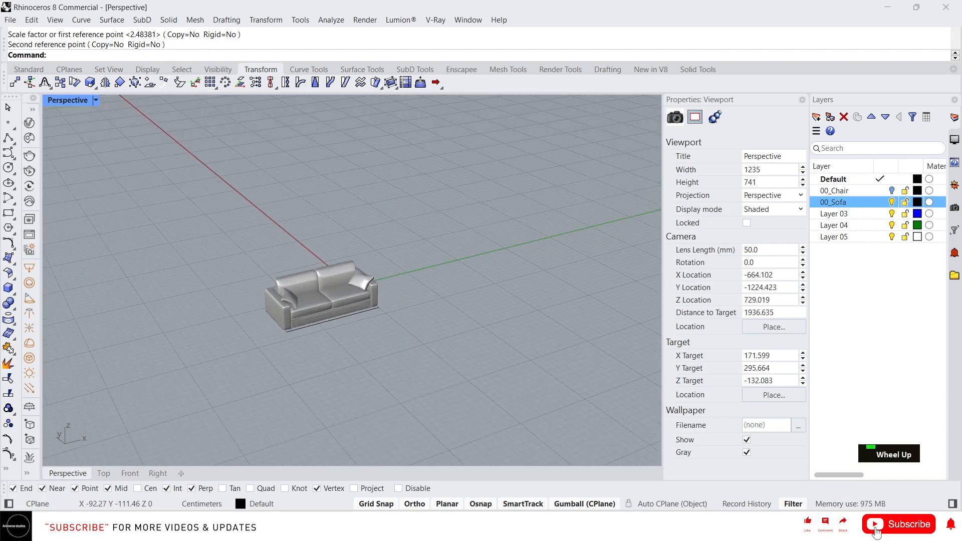
{"action": "scroll", "coordinate": [346, 331], "scroll_direction": "up", "scroll_amount": 6}
{"action": "mouse_move", "coordinate": [346, 331]}
{"action": "right_mouse_down"}
{"action": "mouse_move", "coordinate": [365, 293]}
{"action": "mouse_move", "coordinate": [332, 323]}
{"action": "right_mouse_up"}
{"action": "scroll", "coordinate": [346, 293], "scroll_direction": "down", "scroll_amount": 4}
{"action": "scroll", "coordinate": [321, 281], "scroll_direction": "up", "scroll_amount": 5}
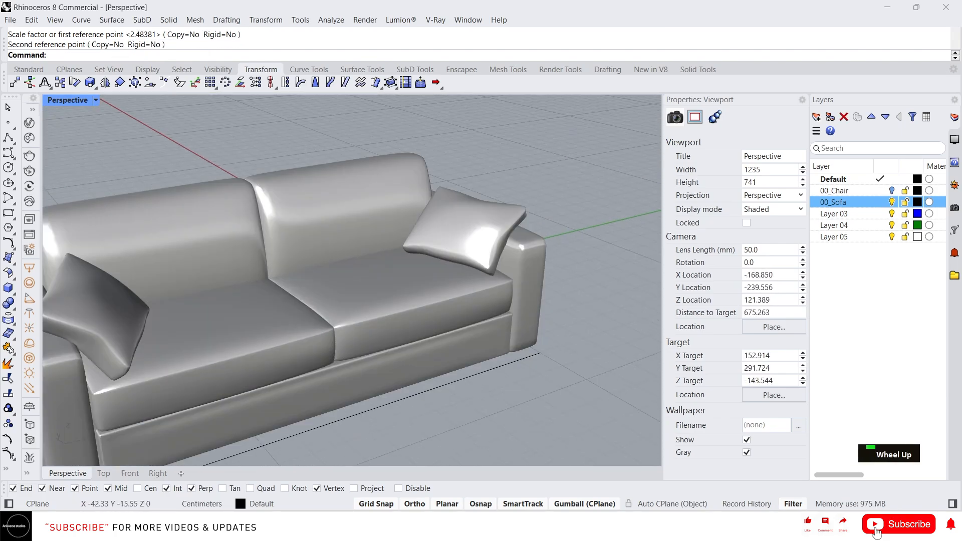
{"action": "scroll", "coordinate": [320, 281], "scroll_direction": "down", "scroll_amount": 3}
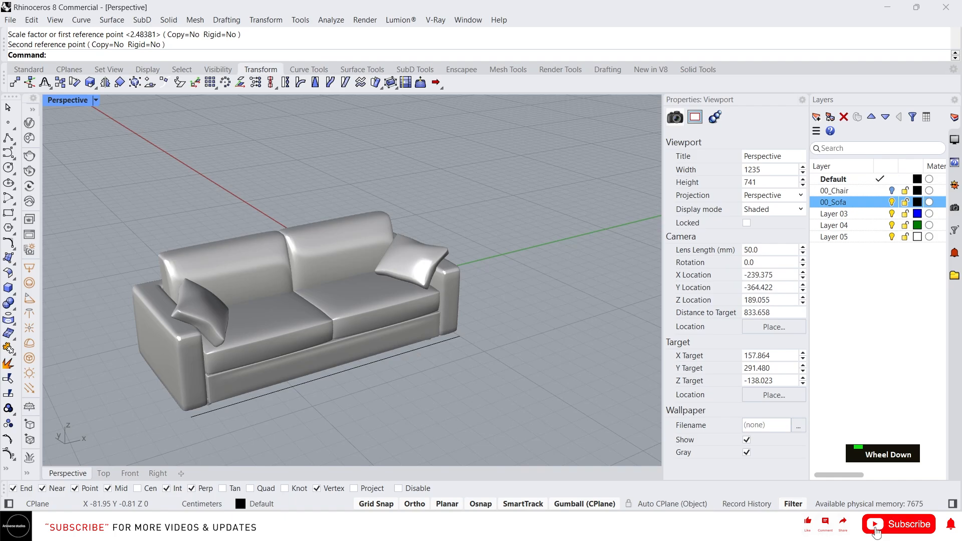
{"action": "scroll", "coordinate": [261, 307], "scroll_direction": "down", "scroll_amount": 2}
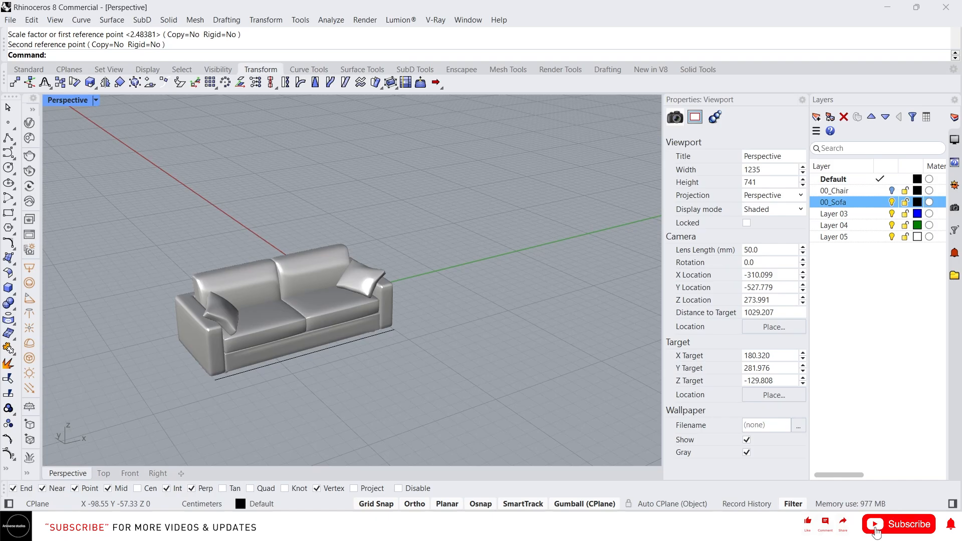
Undo the uniform scaling of the sofa and clear the selection.
{"action": "key", "text": "ctrl+z"}
{"action": "scroll", "coordinate": [351, 281], "scroll_direction": "down", "scroll_amount": 3}
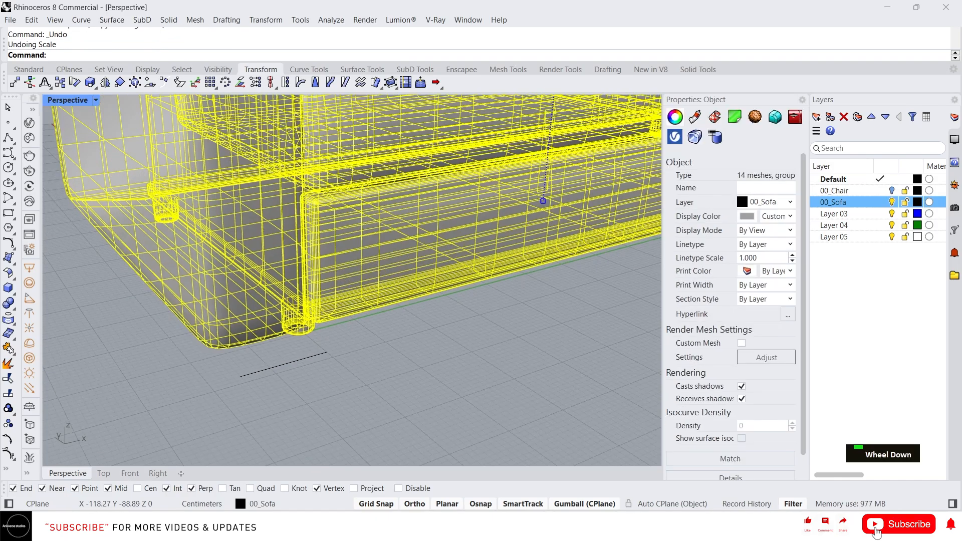
{"action": "scroll", "coordinate": [242, 379], "scroll_direction": "down", "scroll_amount": 5}
{"action": "scroll", "coordinate": [316, 346], "scroll_direction": "up", "scroll_amount": 5}
{"action": "left_click", "coordinate": [494, 135]}
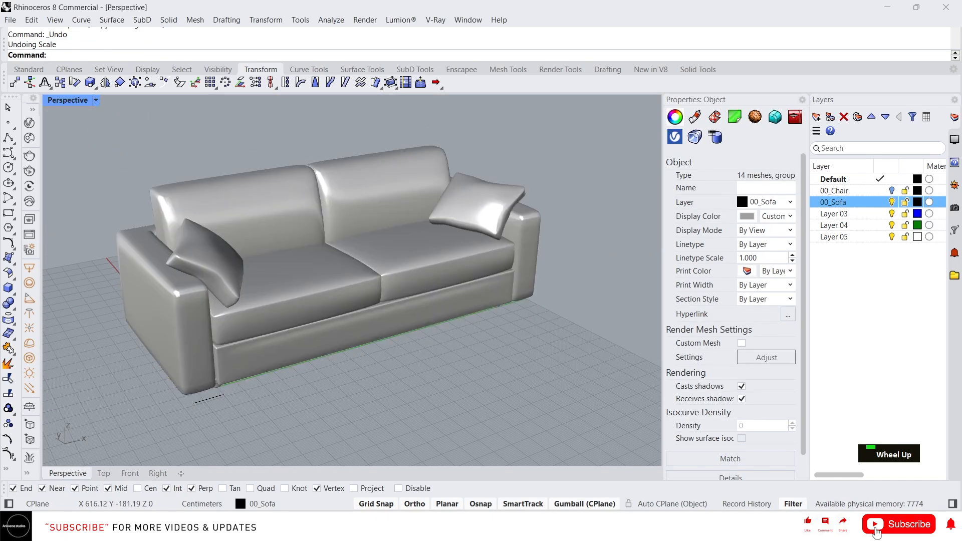
Scale the sofa uniformly from the reference line's outer end, taking its full length as reference and setting it to 150 cm.
{"action": "left_click", "coordinate": [433, 168]}
{"action": "type", "text": "sca"}
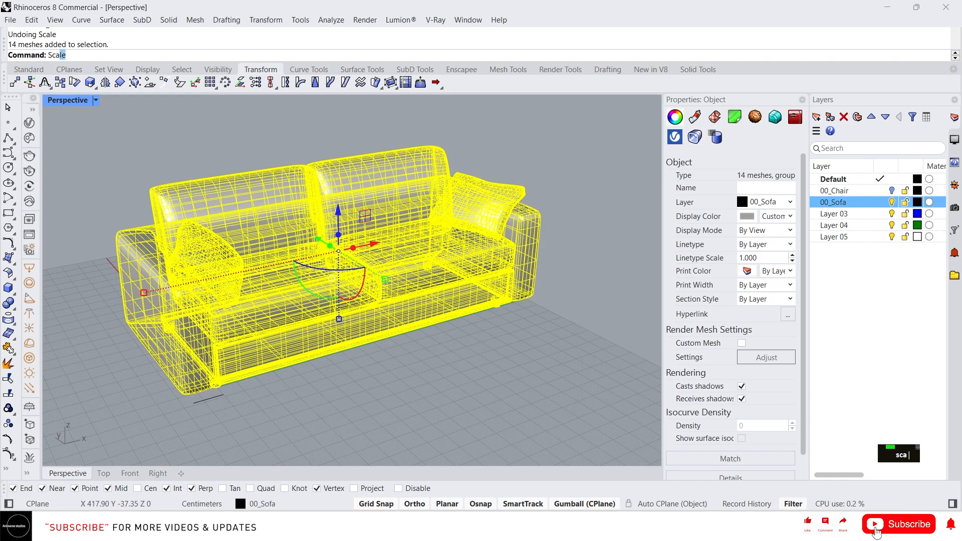
{"action": "key", "text": "Return"}
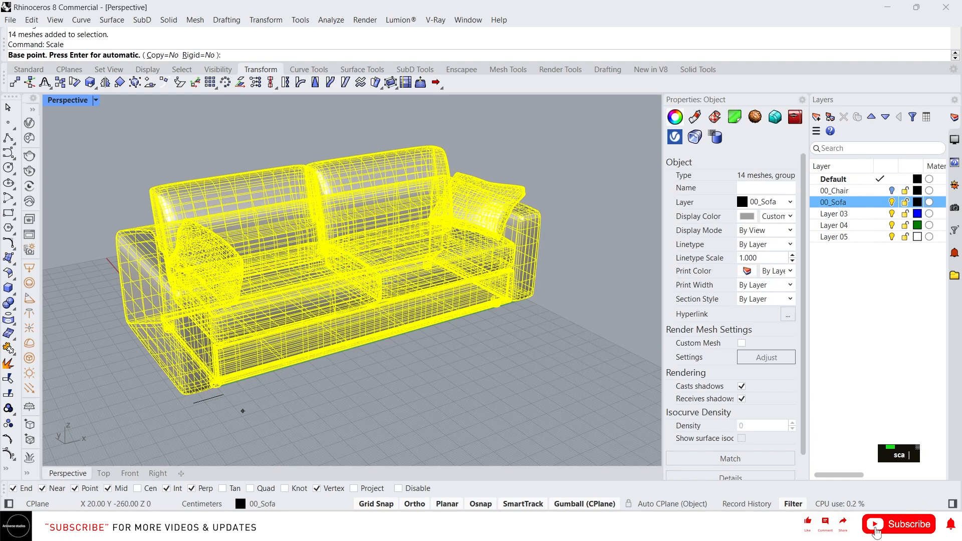
{"action": "left_click", "coordinate": [193, 402]}
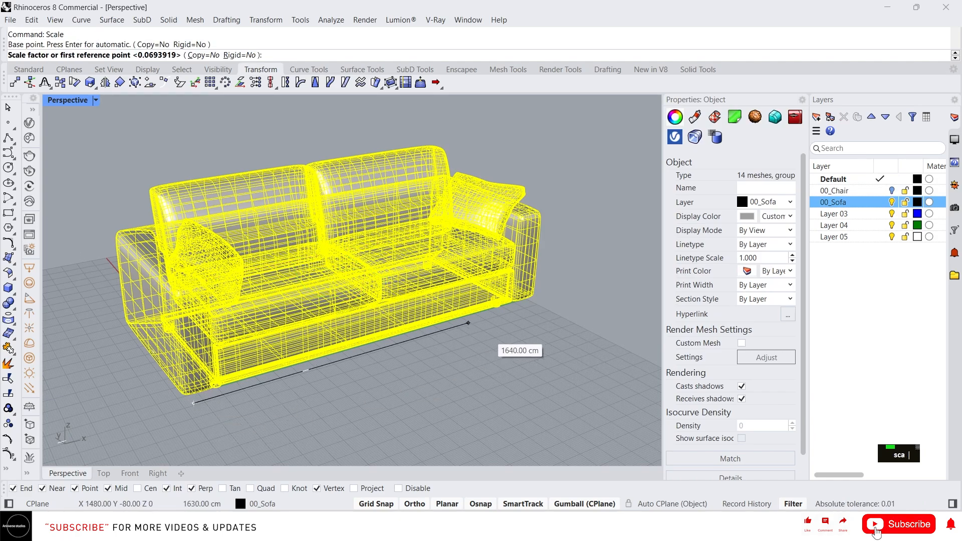
{"action": "left_click", "coordinate": [540, 301]}
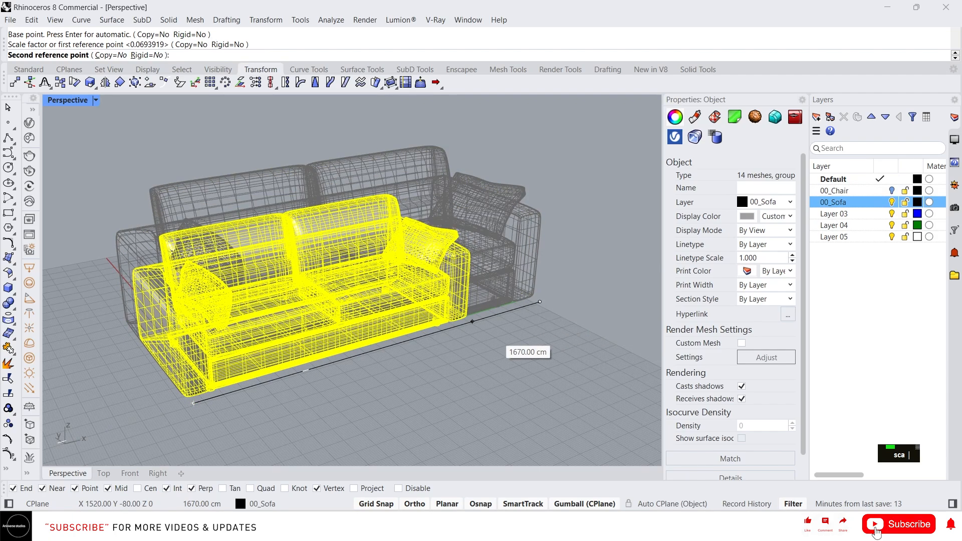
{"action": "type", "text": "150"}
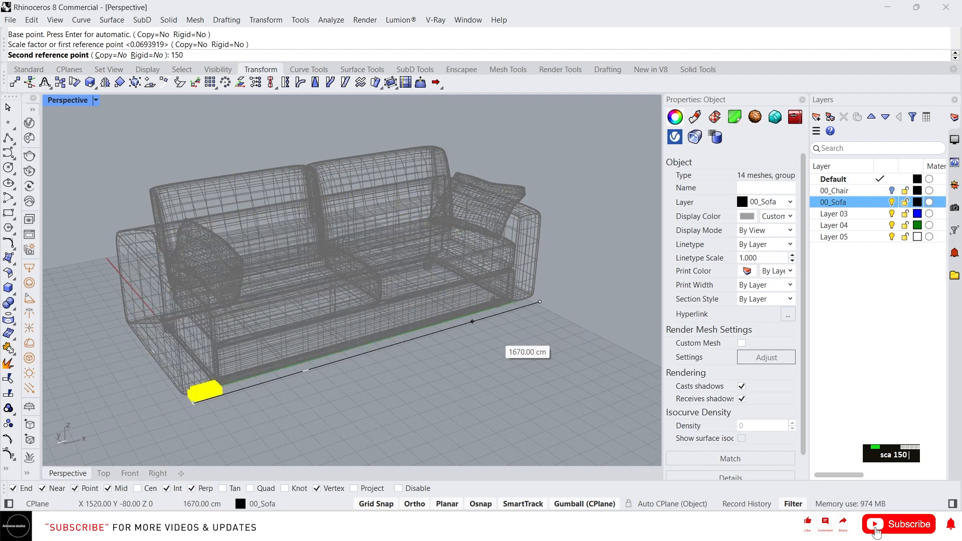
{"action": "key", "text": "Return"}
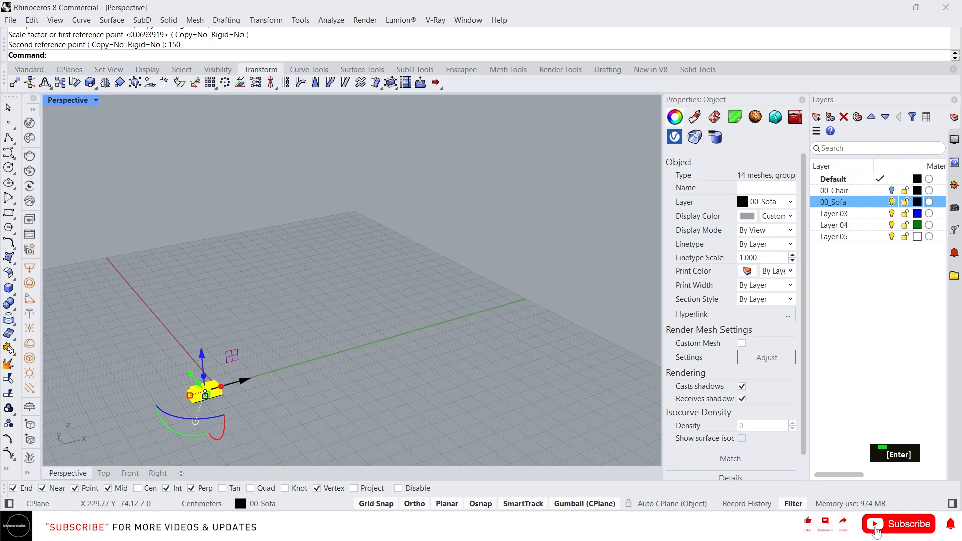
{"action": "scroll", "coordinate": [215, 396], "scroll_direction": "up", "scroll_amount": 5}
{"action": "right_click_drag", "start_coordinate": [372, 330], "coordinate": [512, 264], "text": "shift"}
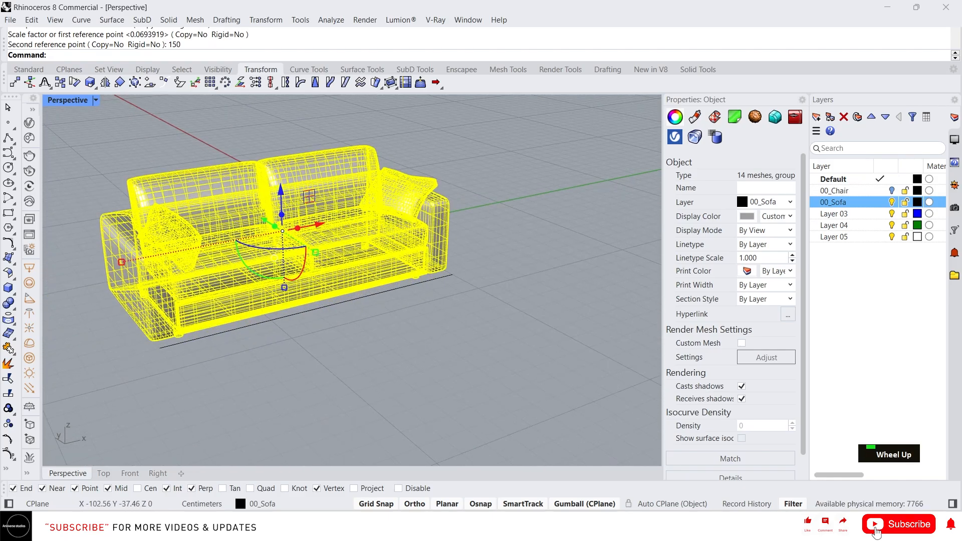
{"action": "scroll", "coordinate": [230, 295], "scroll_direction": "up", "scroll_amount": 2}
{"action": "key", "text": "Escape"}
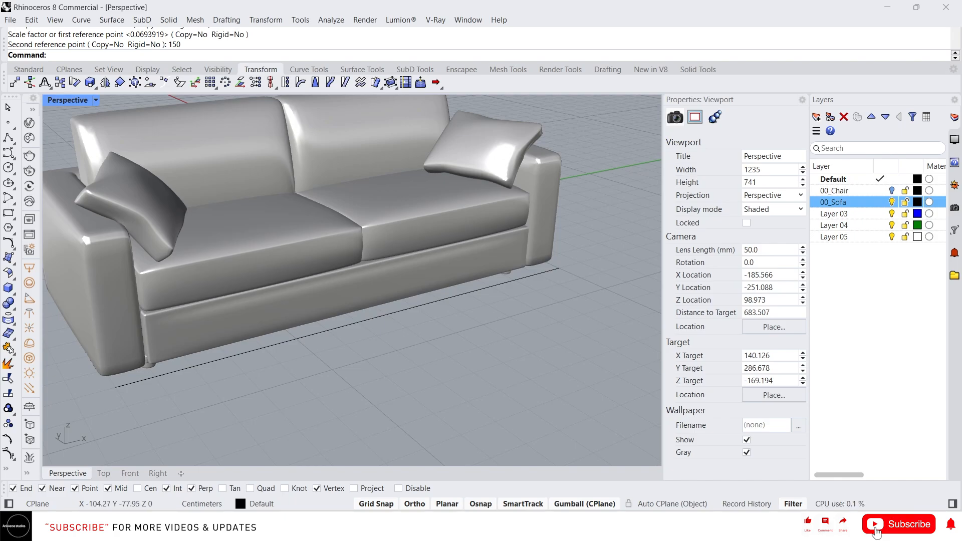
Scale the sofa with Scale2D from the reference line's outer end, stretching its length from the line's far end to 370 cm.
{"action": "type", "text": "s"}
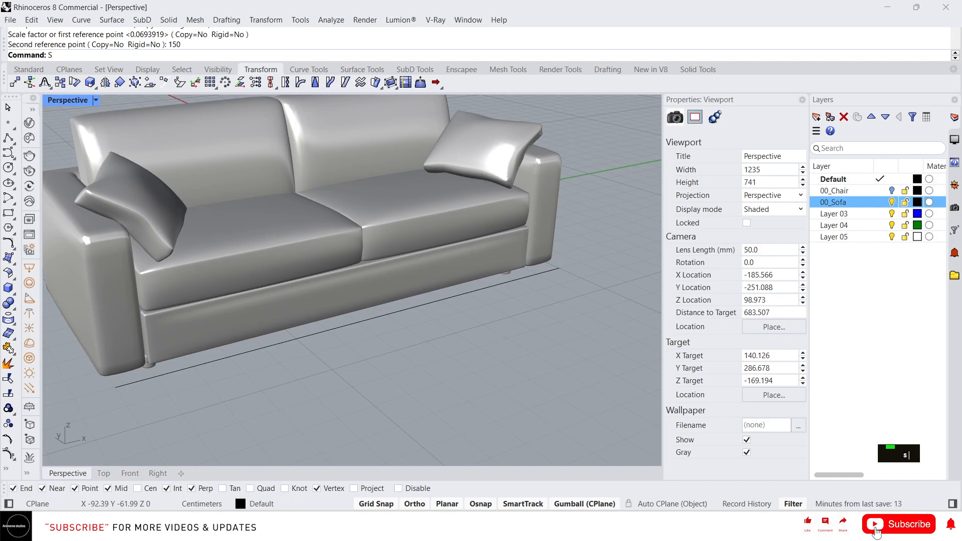
{"action": "type", "text": "cale"}
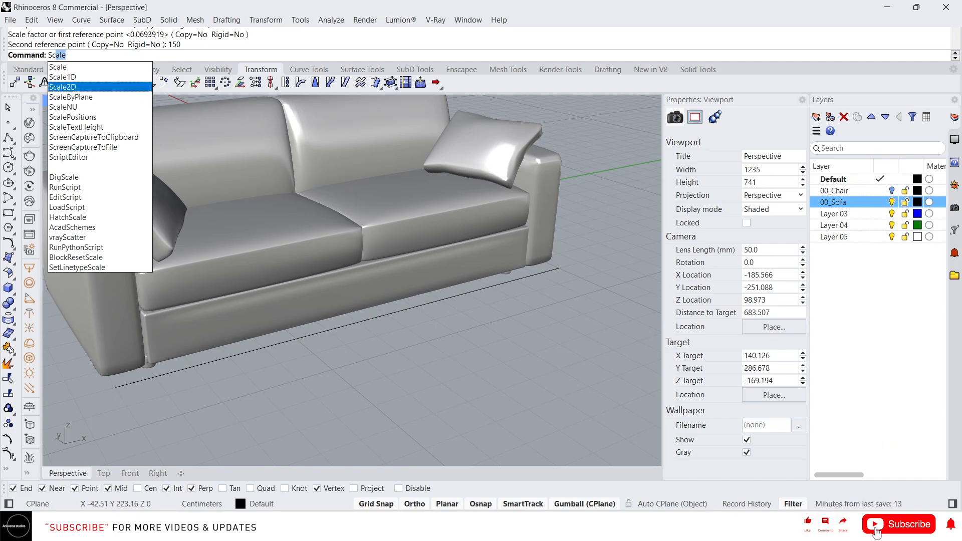
{"action": "key", "text": "Return"}
{"action": "scroll", "coordinate": [303, 361], "scroll_direction": "down", "scroll_amount": 3}
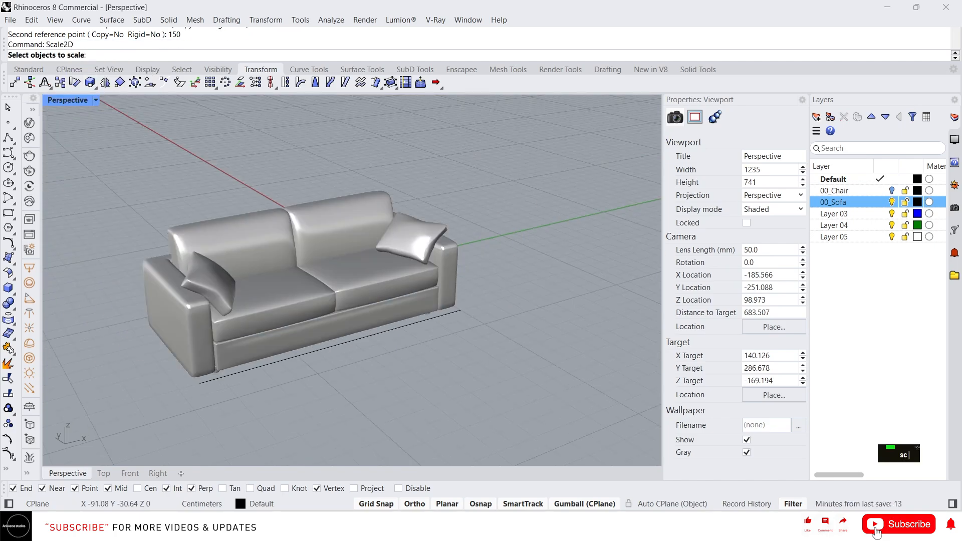
{"action": "left_click", "coordinate": [311, 341]}
{"action": "right_click", "coordinate": [319, 399]}
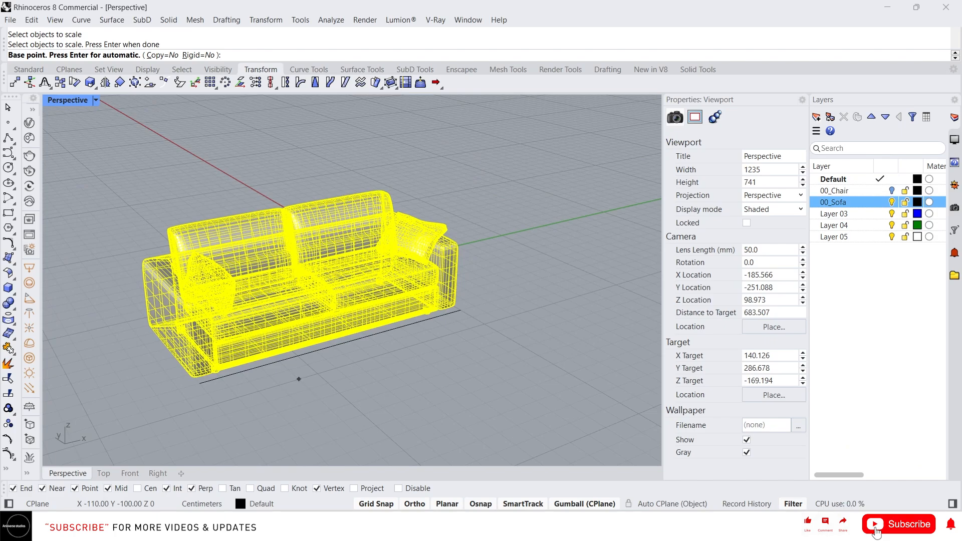
{"action": "left_click", "coordinate": [200, 383]}
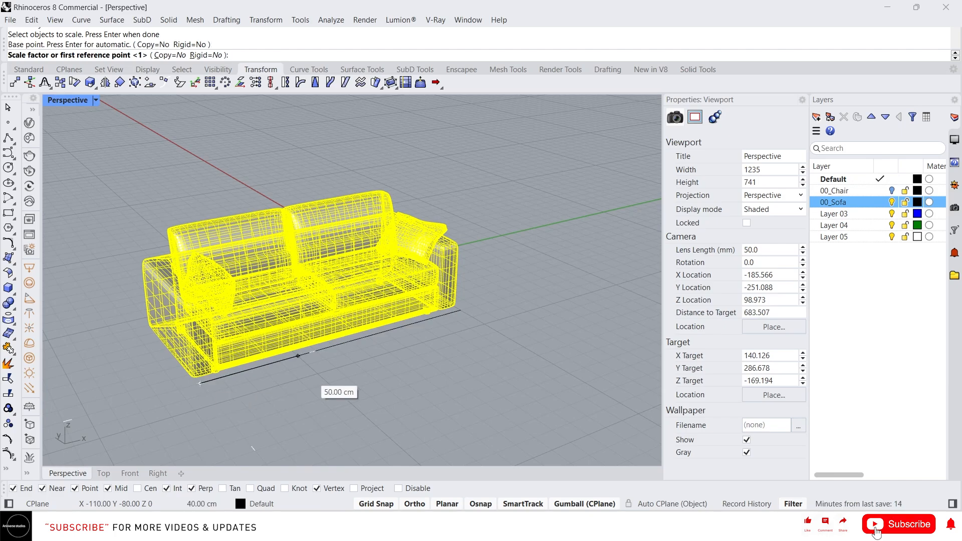
{"action": "left_click", "coordinate": [461, 310]}
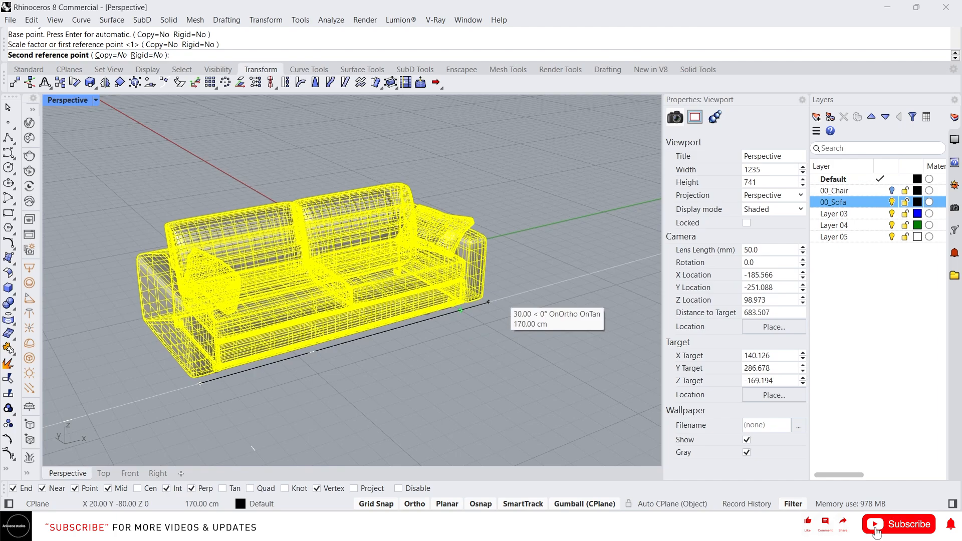
{"action": "scroll", "coordinate": [467, 307], "scroll_direction": "down", "scroll_amount": 6}
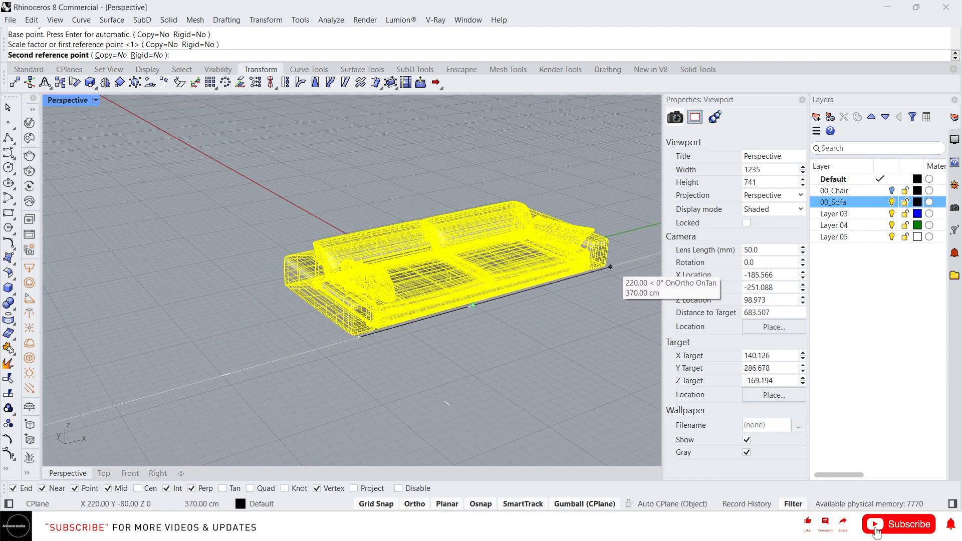
{"action": "left_click", "coordinate": [610, 266]}
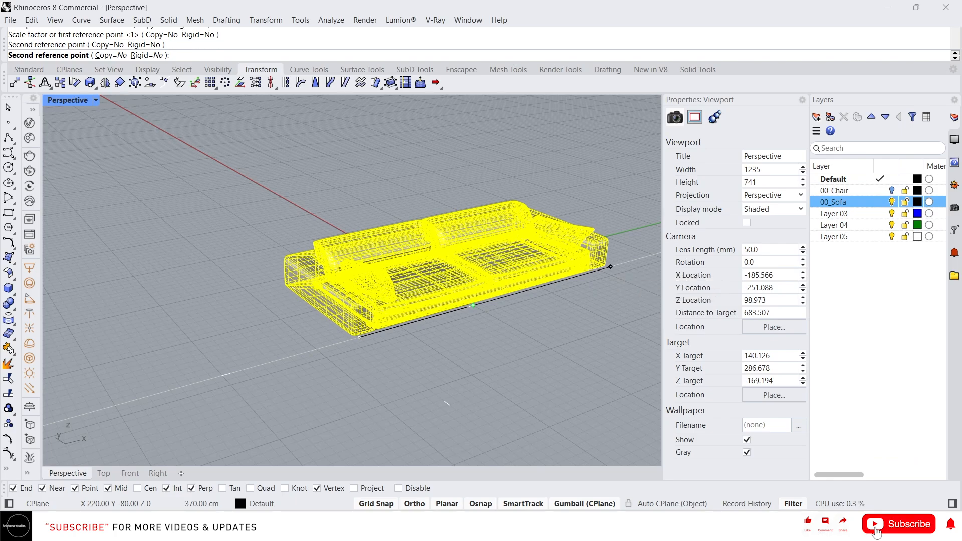
Undo the two-dimensional scaling of the sofa and clear the selection.
{"action": "right_click_drag", "start_coordinate": [531, 271], "coordinate": [513, 257]}
{"action": "key", "text": "ctrl+z"}
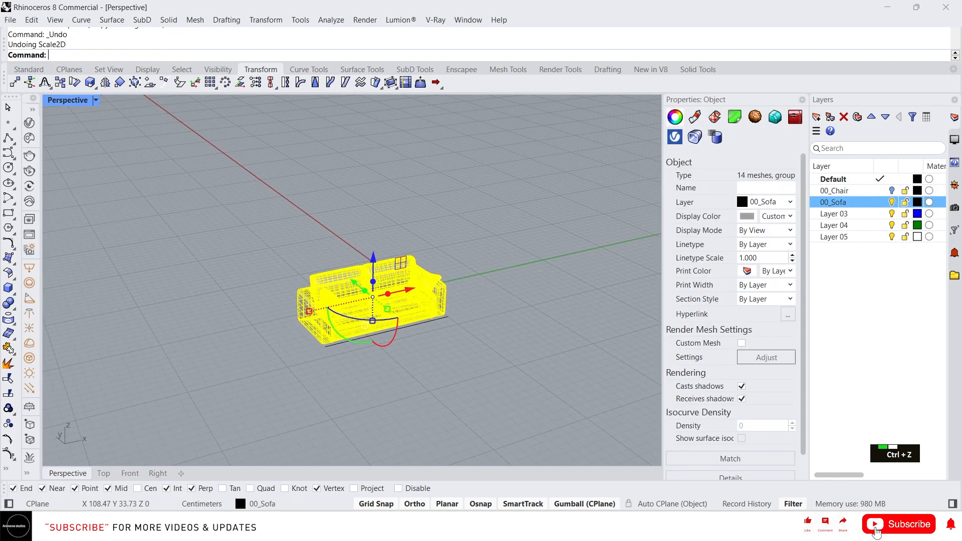
{"action": "scroll", "coordinate": [350, 281], "scroll_direction": "up", "scroll_amount": 5}
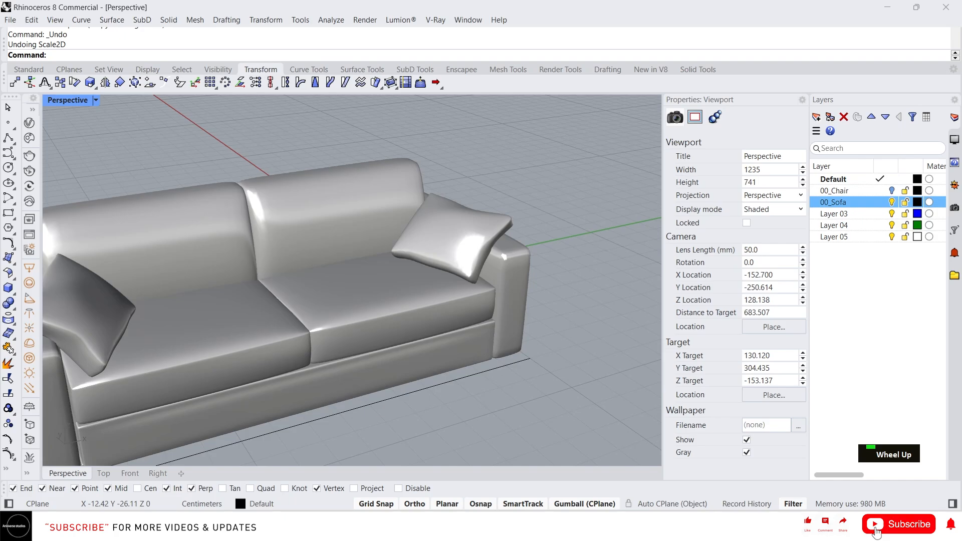
{"action": "scroll", "coordinate": [351, 281], "scroll_direction": "down", "scroll_amount": 3}
Stretch the sofa only along its length with Scale1D, from the reference line's outer end to well beyond its far end.
{"action": "type", "text": "S"}
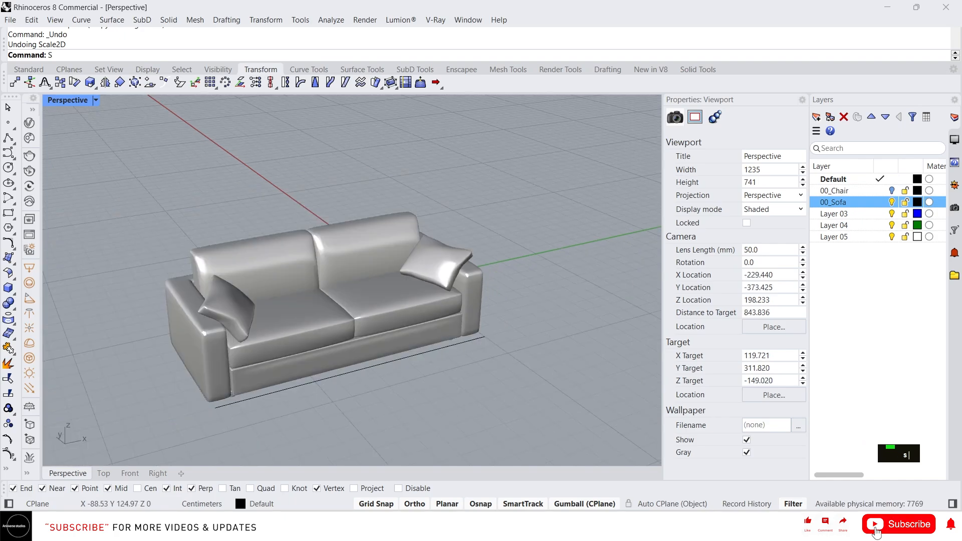
{"action": "type", "text": "cale"}
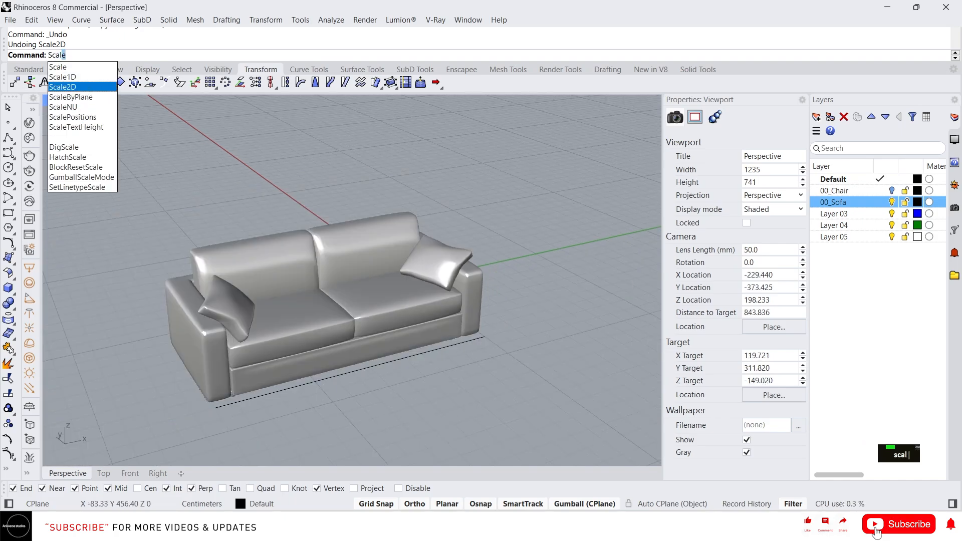
{"action": "left_click", "coordinate": [70, 77]}
{"action": "left_click", "coordinate": [235, 301]}
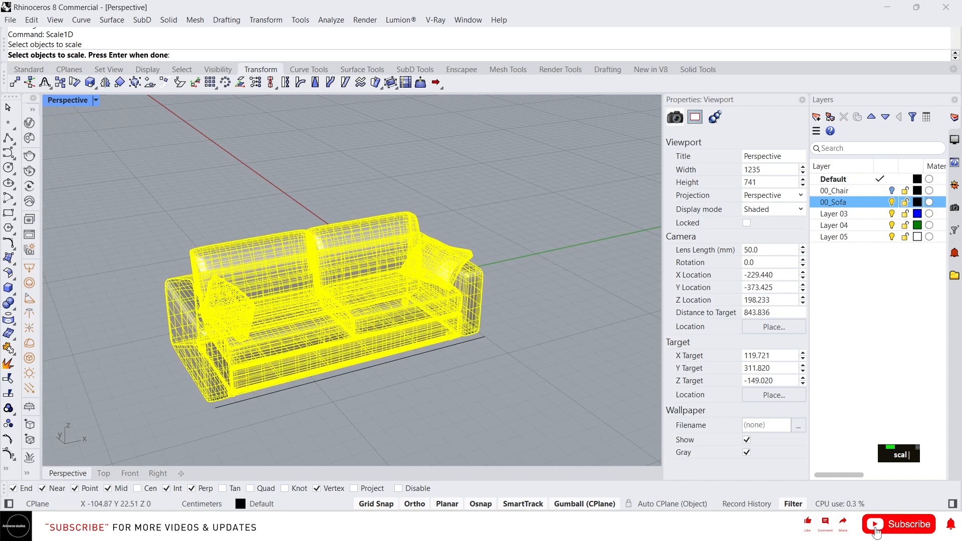
{"action": "mouse_move", "coordinate": [215, 416]}
{"action": "right_mouse_down"}
{"action": "mouse_move", "coordinate": [192, 419]}
{"action": "mouse_move", "coordinate": [206, 423]}
{"action": "right_mouse_up"}
{"action": "key", "text": "space"}
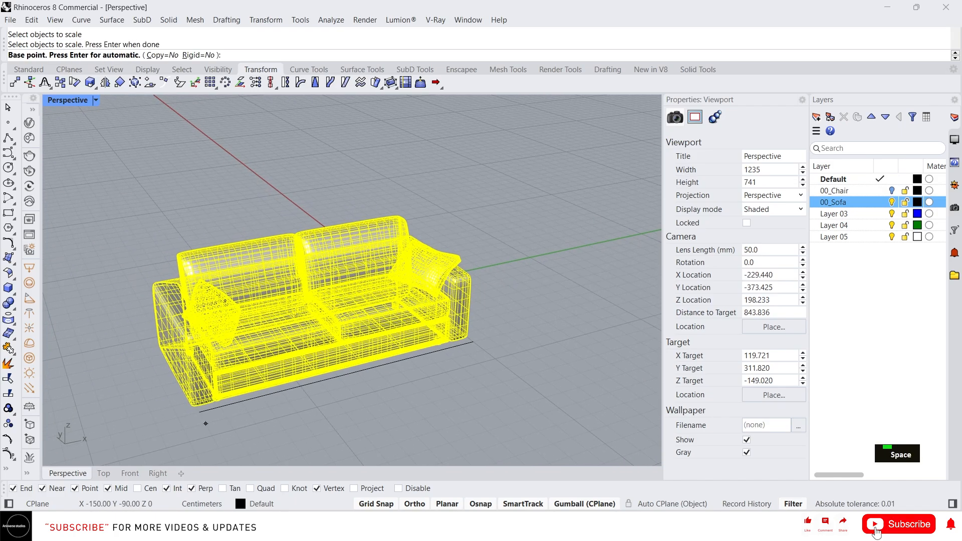
{"action": "left_click", "coordinate": [200, 412]}
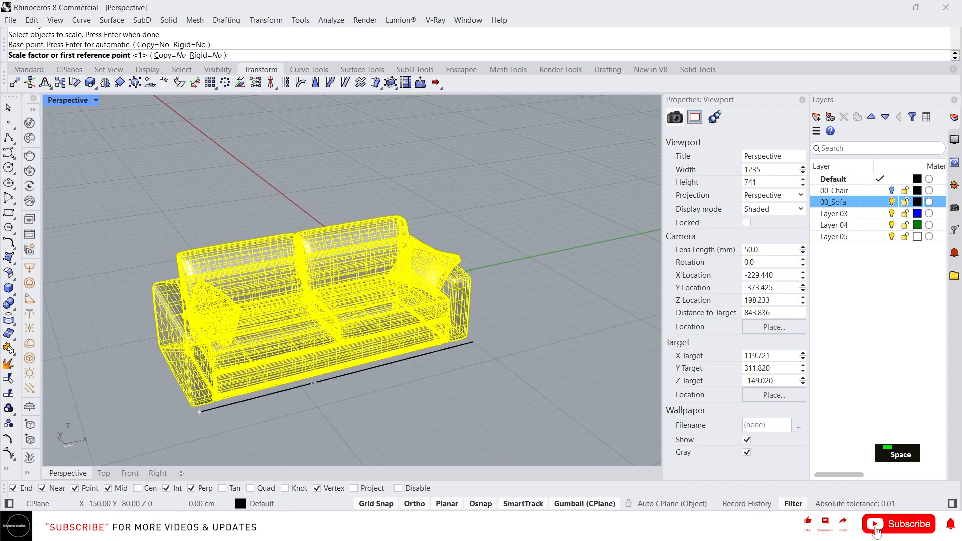
{"action": "left_click", "coordinate": [473, 343]}
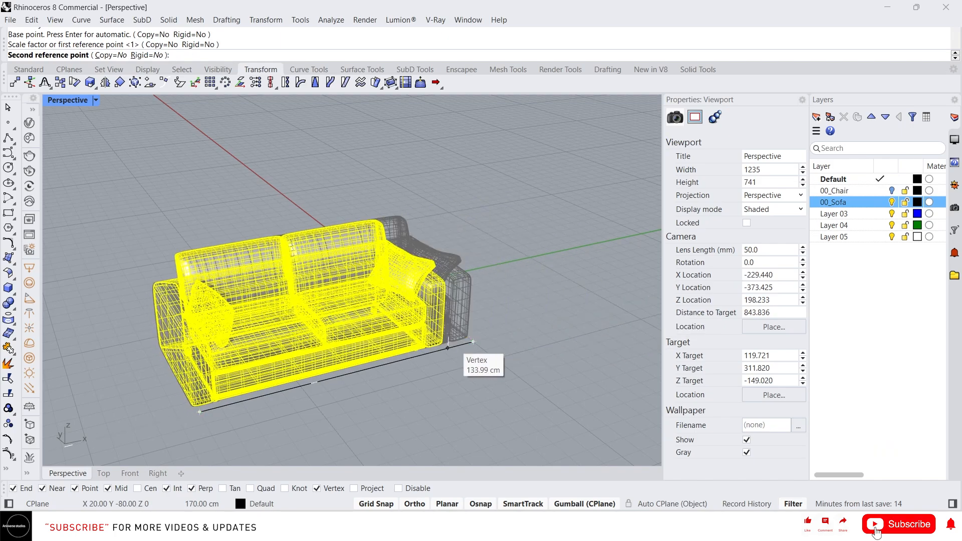
{"action": "scroll", "coordinate": [501, 346], "scroll_direction": "down", "scroll_amount": 2}
{"action": "scroll", "coordinate": [561, 321], "scroll_direction": "up", "scroll_amount": 4}
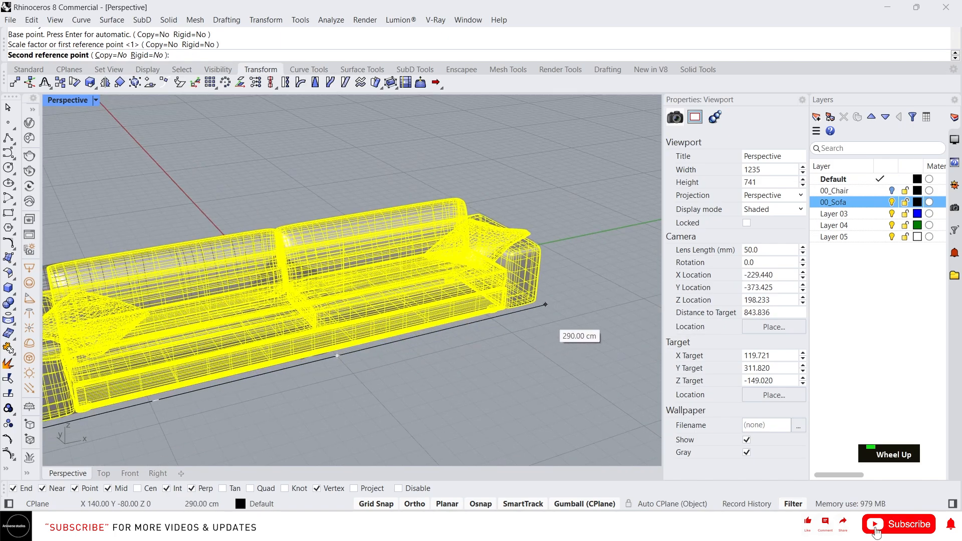
{"action": "scroll", "coordinate": [584, 296], "scroll_direction": "down", "scroll_amount": 3}
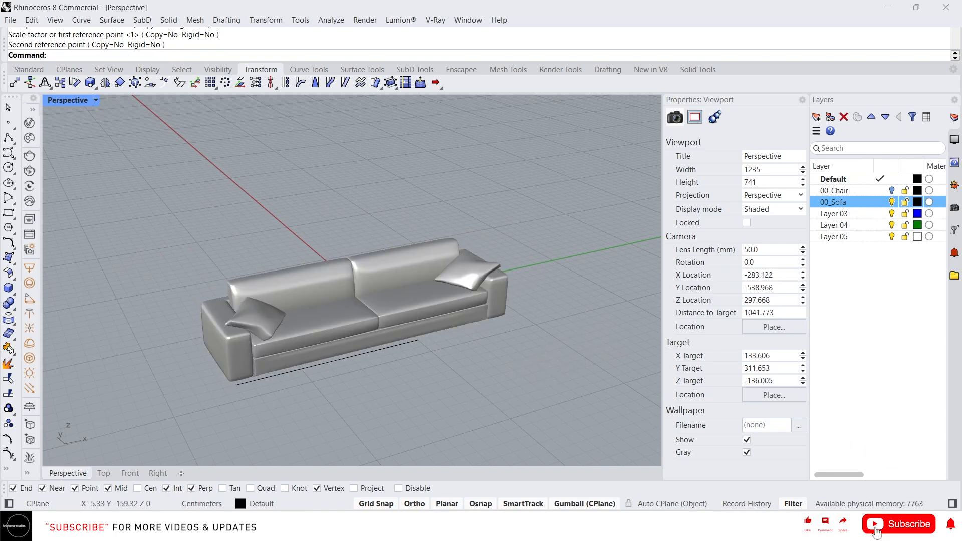
{"action": "type", "text": "sca"}
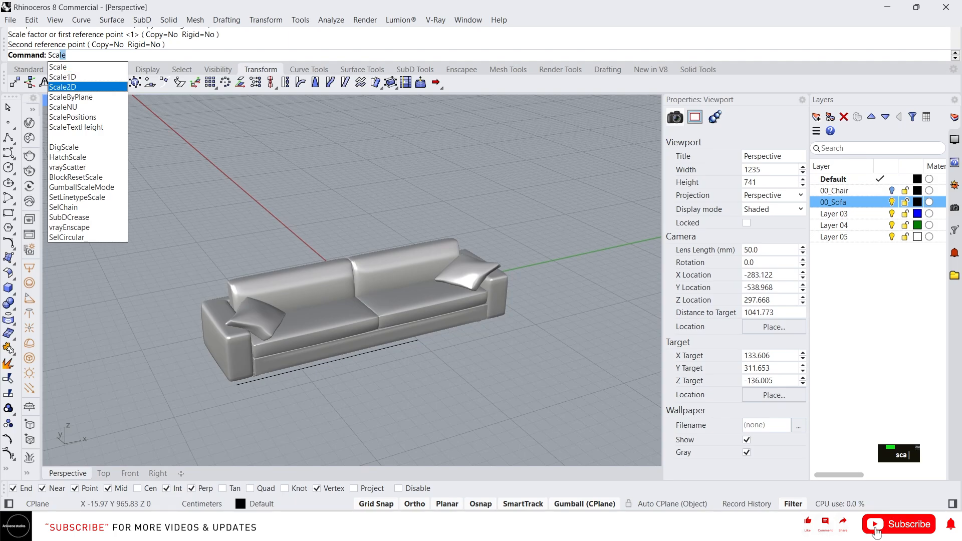
{"action": "key", "text": "Down"}
{"action": "key", "text": "Down"}
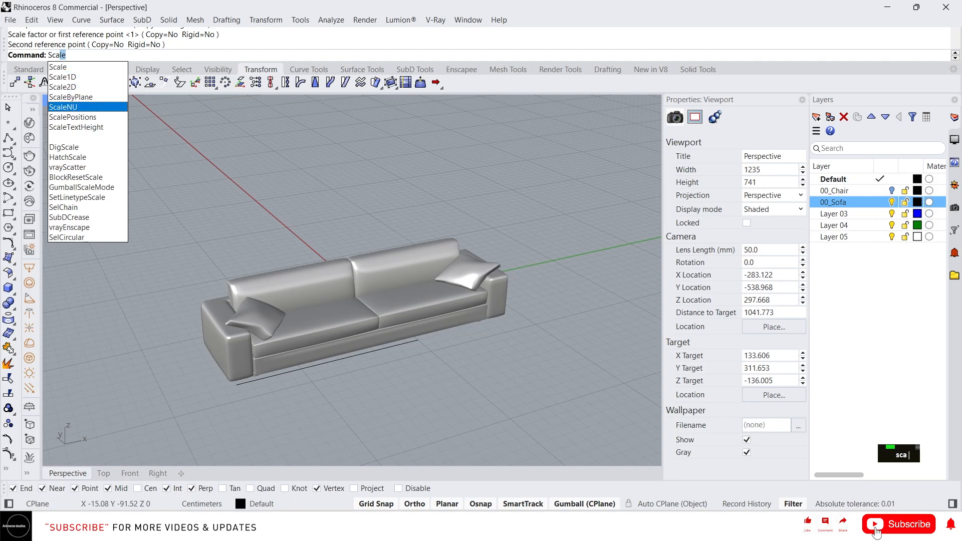
{"action": "right_click_drag", "start_coordinate": [420, 352], "coordinate": [439, 360]}
{"action": "scroll", "coordinate": [413, 345], "scroll_direction": "down", "scroll_amount": 2}
{"action": "scroll", "coordinate": [420, 356], "scroll_direction": "up", "scroll_amount": 2}
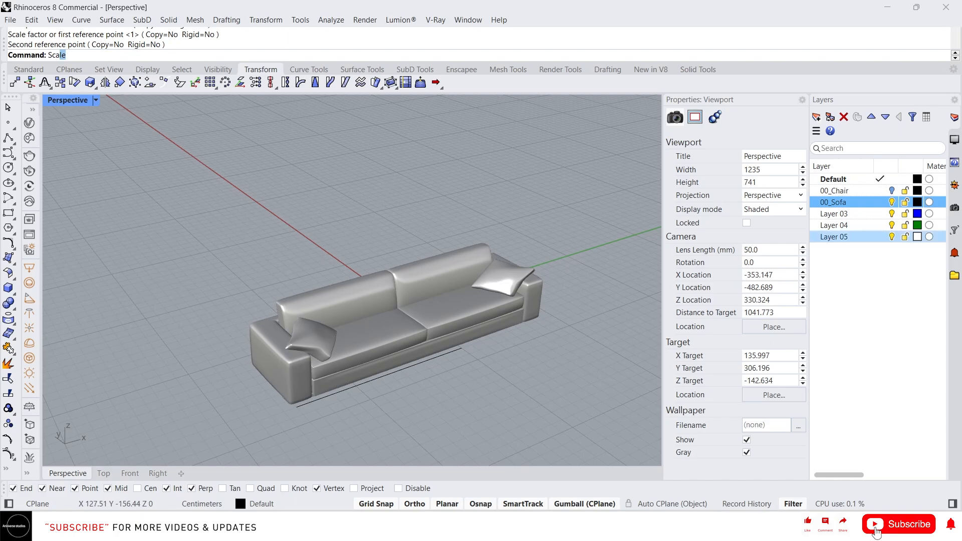
Hide the 00_Sofa layer and show the 00_Chair layer, framing the chair together with the reference line.
{"action": "left_click", "coordinate": [892, 202]}
{"action": "left_click", "coordinate": [892, 190]}
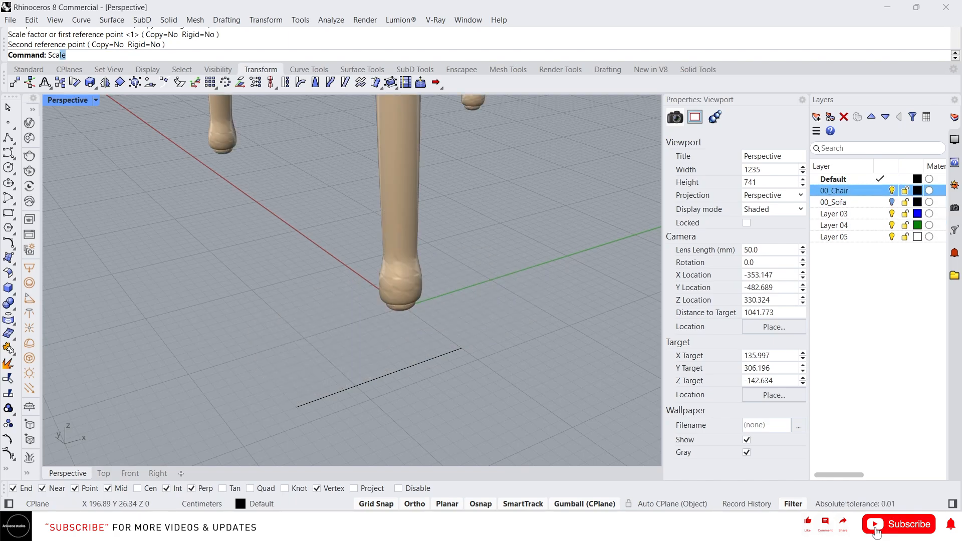
{"action": "scroll", "coordinate": [351, 281], "scroll_direction": "up", "scroll_amount": 6}
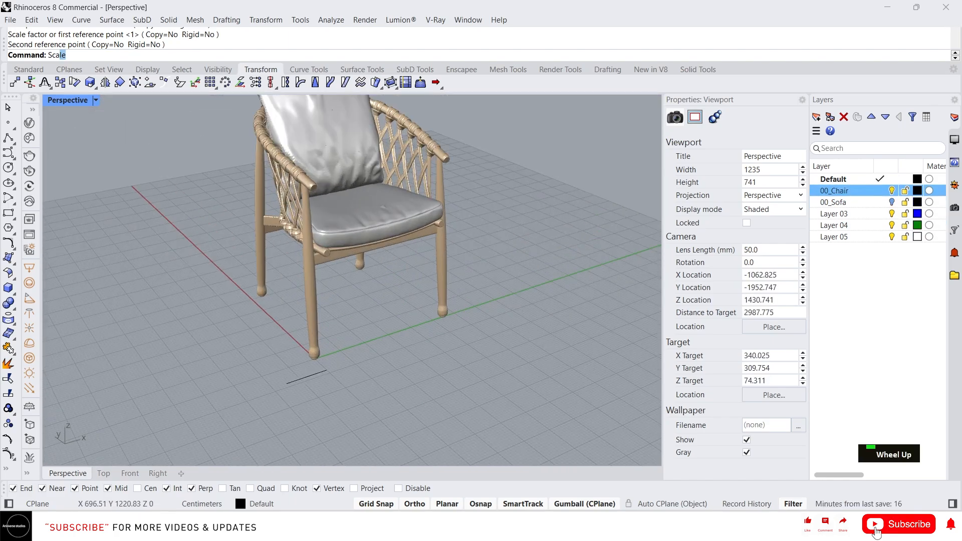
{"action": "scroll", "coordinate": [354, 247], "scroll_direction": "down", "scroll_amount": 4}
{"action": "scroll", "coordinate": [354, 208], "scroll_direction": "up", "scroll_amount": 4}
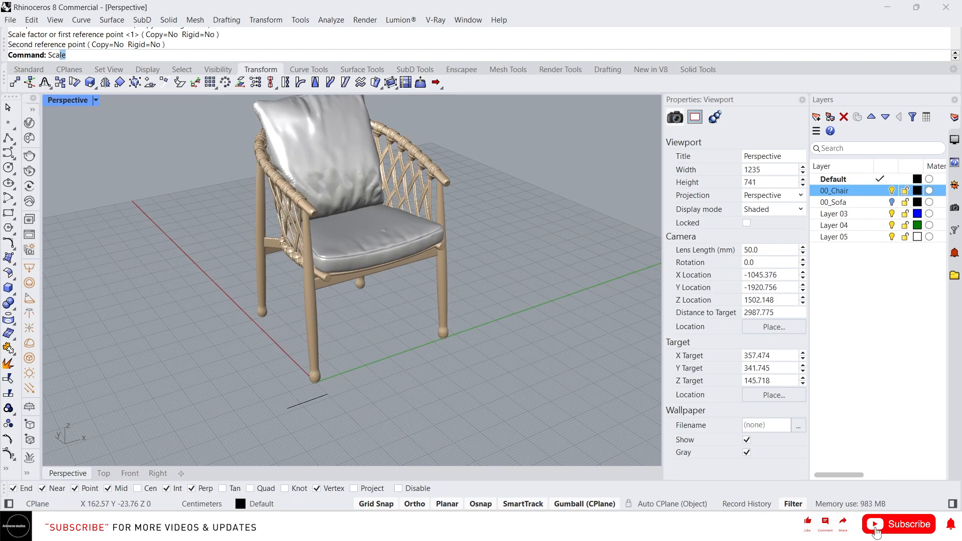
Scale the chair uniformly from the foot of the front leg at the origin, making the span to the other front leg 60 cm.
{"action": "left_click", "coordinate": [313, 315]}
{"action": "type", "text": "sca"}
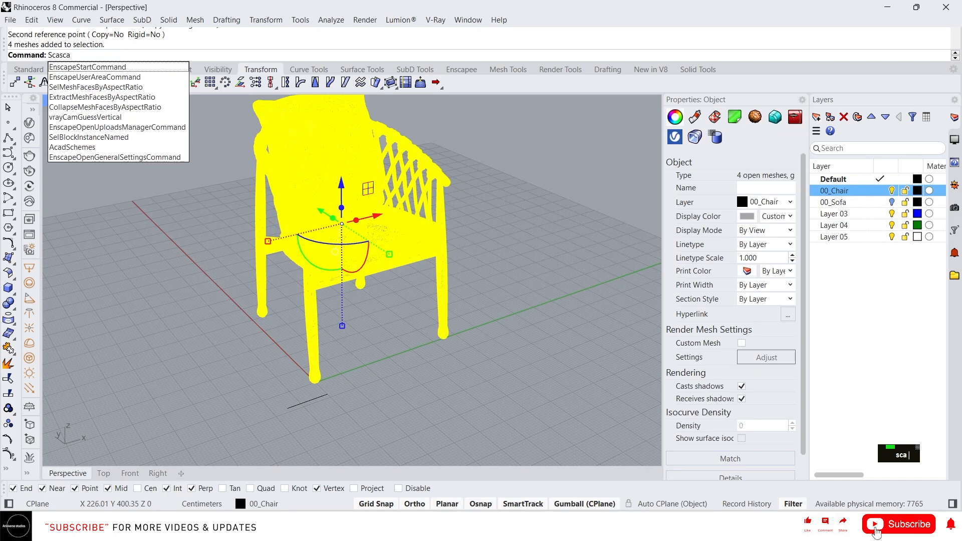
{"action": "key", "text": "Escape"}
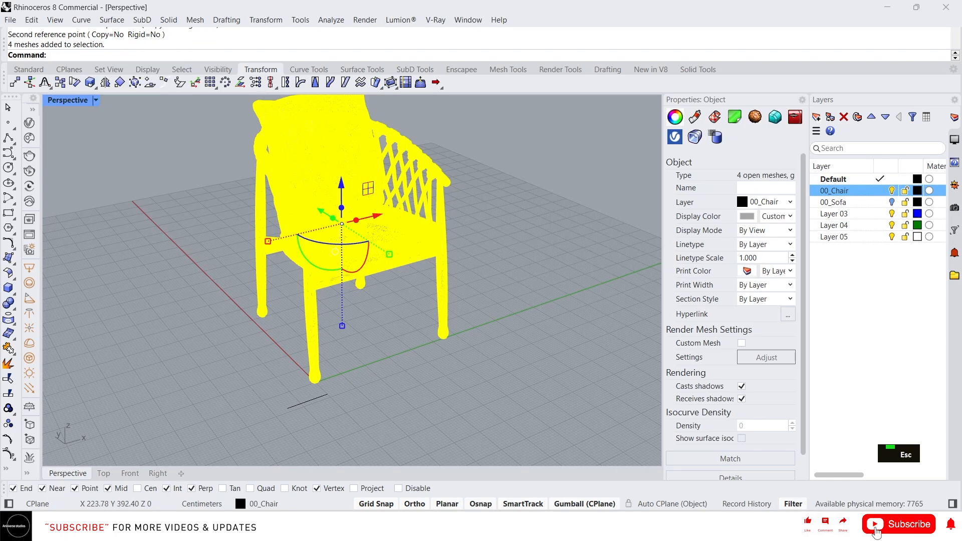
{"action": "type", "text": "sca"}
{"action": "key", "text": "Return"}
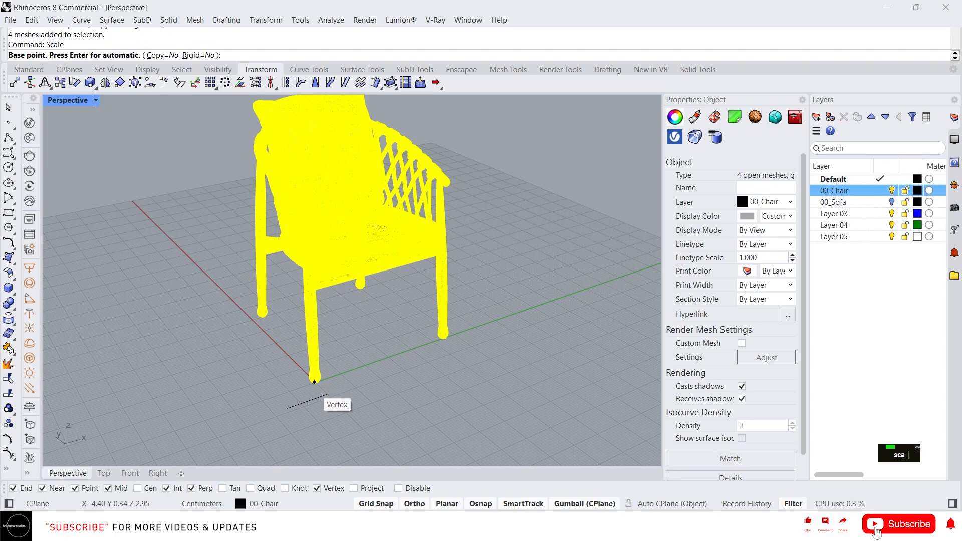
{"action": "left_click", "coordinate": [314, 382]}
{"action": "left_click", "coordinate": [446, 337]}
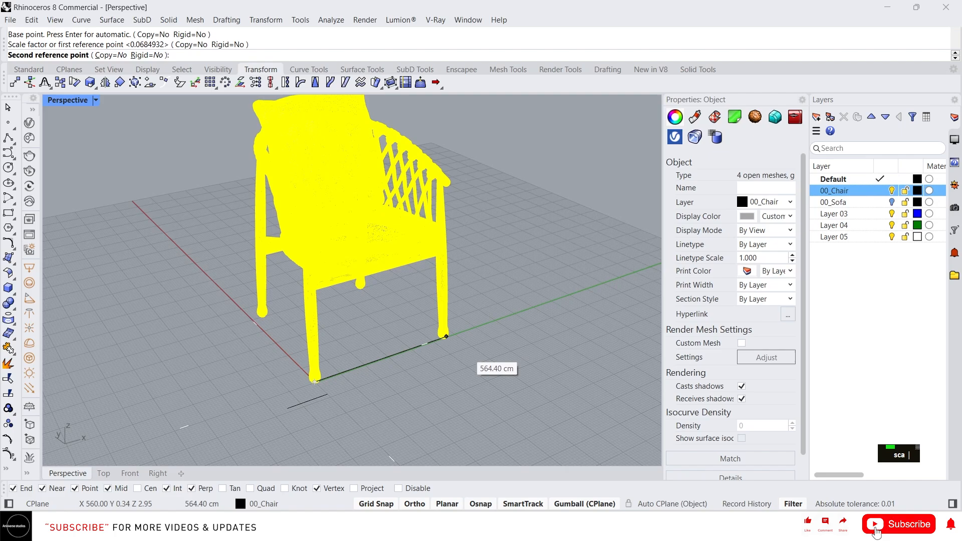
{"action": "type", "text": "60"}
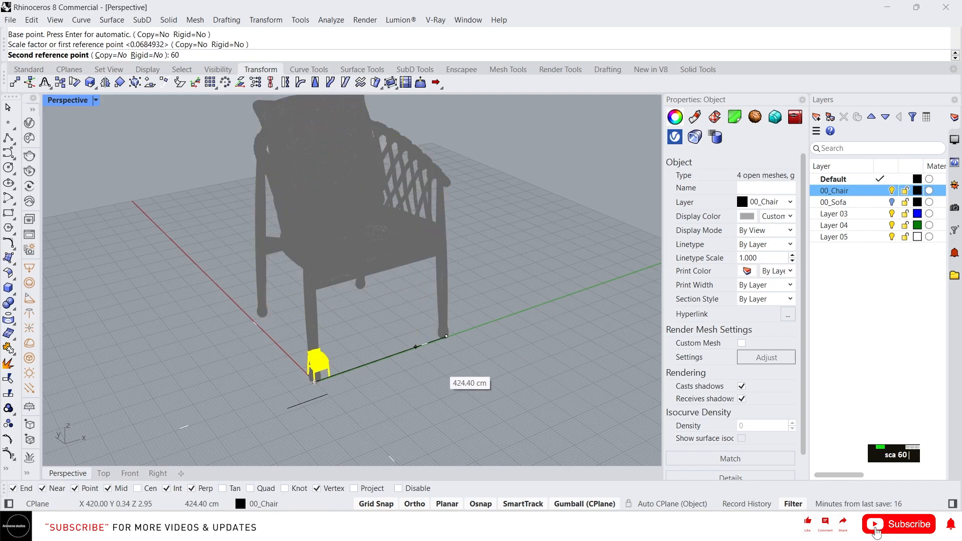
{"action": "key", "text": "Return"}
Clear the chair's selection and examine its new size against the reference line and grid.
{"action": "scroll", "coordinate": [331, 351], "scroll_direction": "up", "scroll_amount": 3}
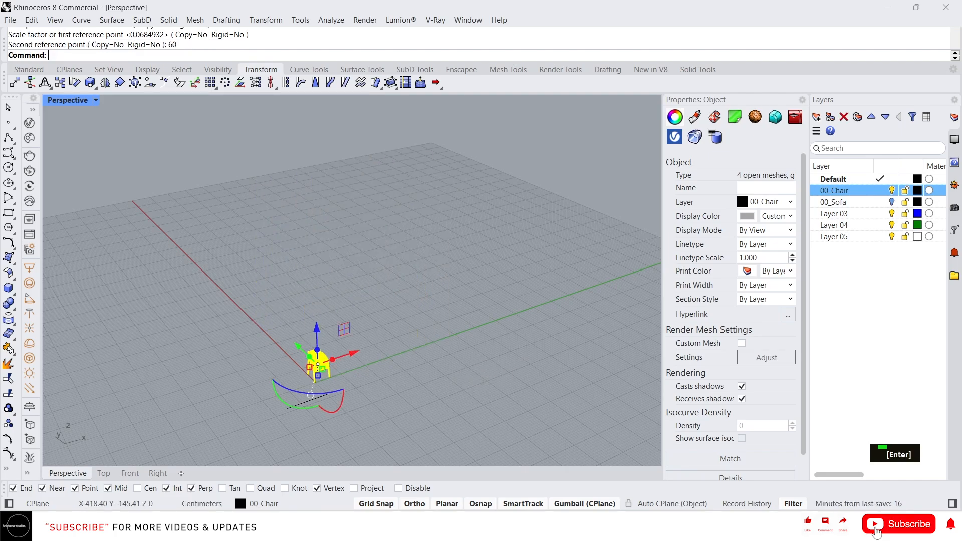
{"action": "scroll", "coordinate": [331, 350], "scroll_direction": "up", "scroll_amount": 3}
{"action": "right_click_drag", "start_coordinate": [330, 390], "coordinate": [301, 418]}
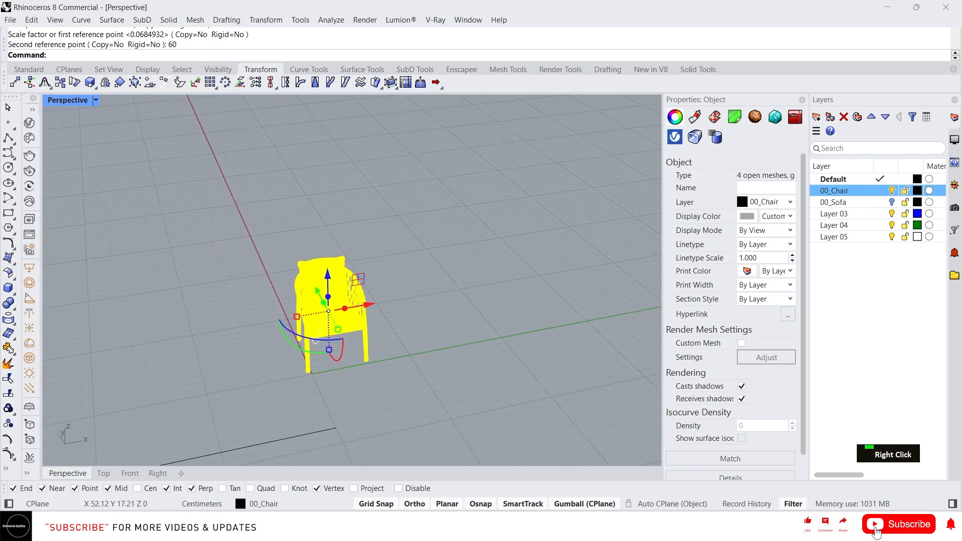
{"action": "scroll", "coordinate": [372, 360], "scroll_direction": "up", "scroll_amount": 7}
{"action": "left_click", "coordinate": [368, 381]}
{"action": "scroll", "coordinate": [368, 372], "scroll_direction": "down", "scroll_amount": 8}
{"action": "right_click_drag", "start_coordinate": [366, 368], "coordinate": [365, 286]}
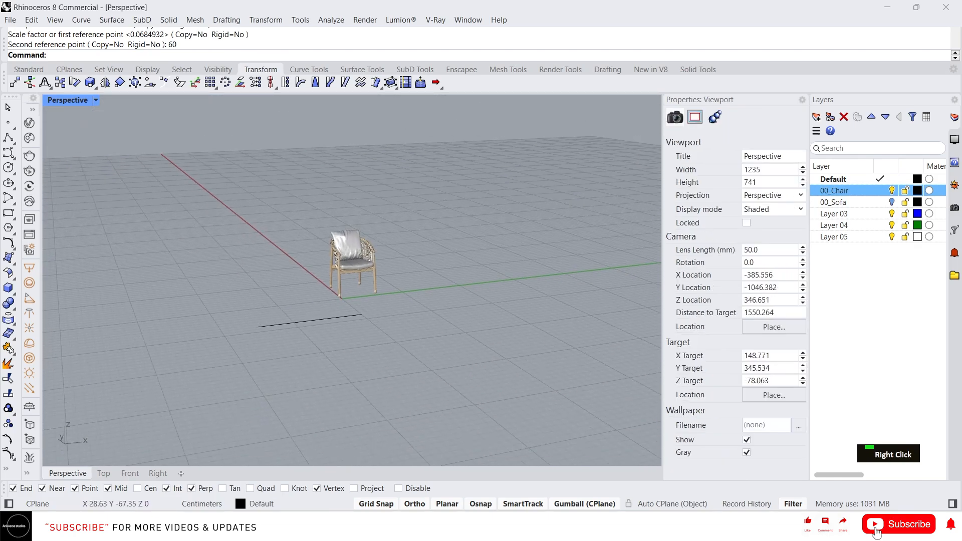
{"action": "scroll", "coordinate": [348, 271], "scroll_direction": "up", "scroll_amount": 4}
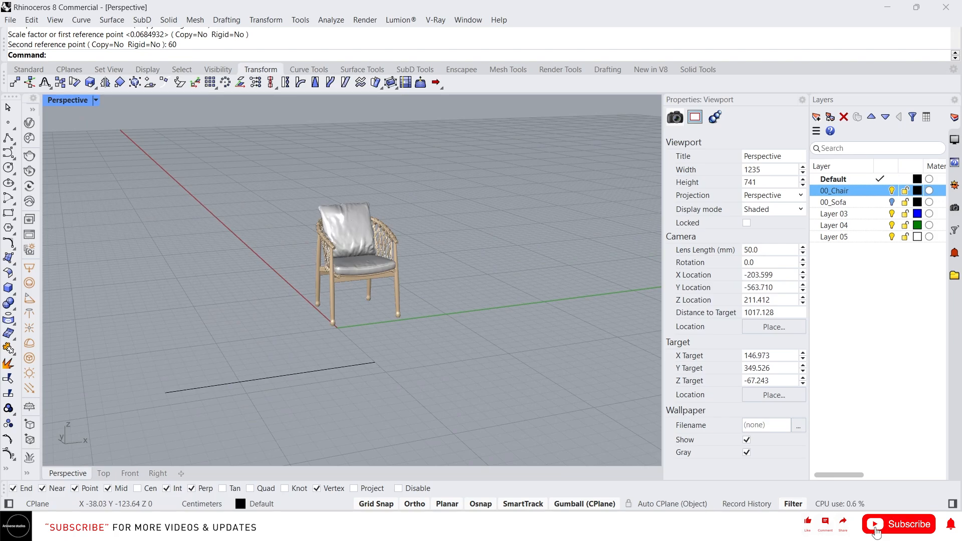
Start a rectangular Array with the whole chair as the object to repeat.
{"action": "type", "text": "arr"}
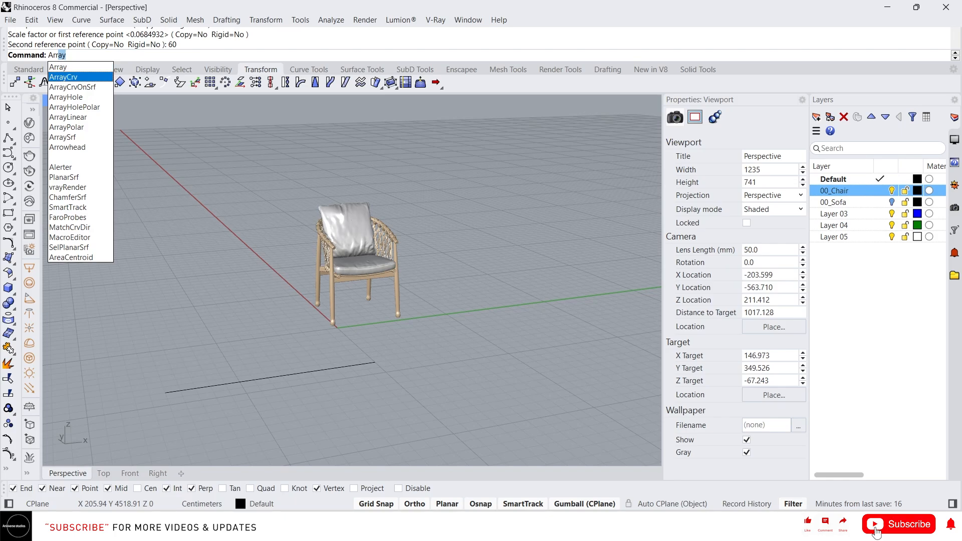
{"action": "key", "text": "Down"}
{"action": "key", "text": "Down"}
{"action": "key", "text": "Down"}
{"action": "key", "text": "Down"}
{"action": "key", "text": "Down"}
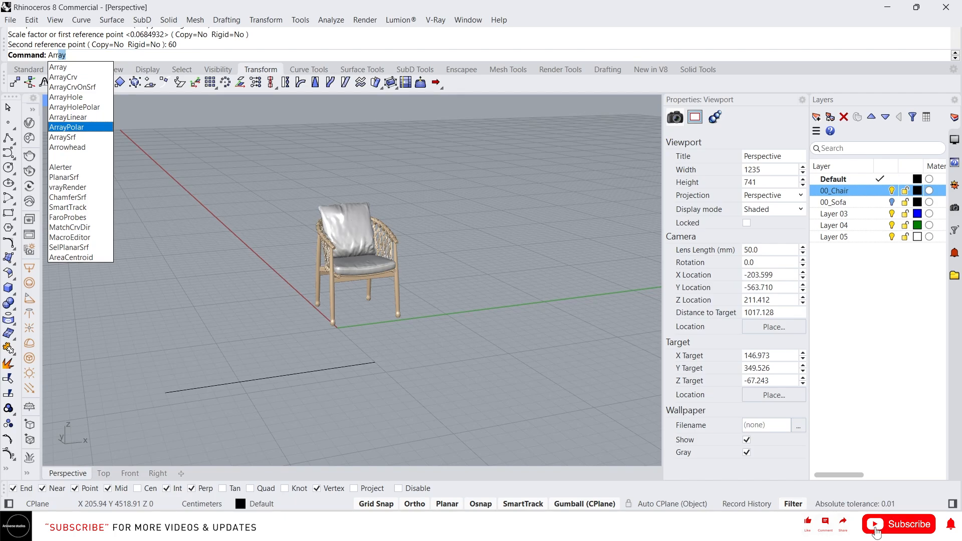
{"action": "key", "text": "Up"}
{"action": "key", "text": "Up"}
{"action": "key", "text": "Up"}
{"action": "key", "text": "Up"}
{"action": "key", "text": "Up"}
{"action": "key", "text": "Up"}
{"action": "key", "text": "Return"}
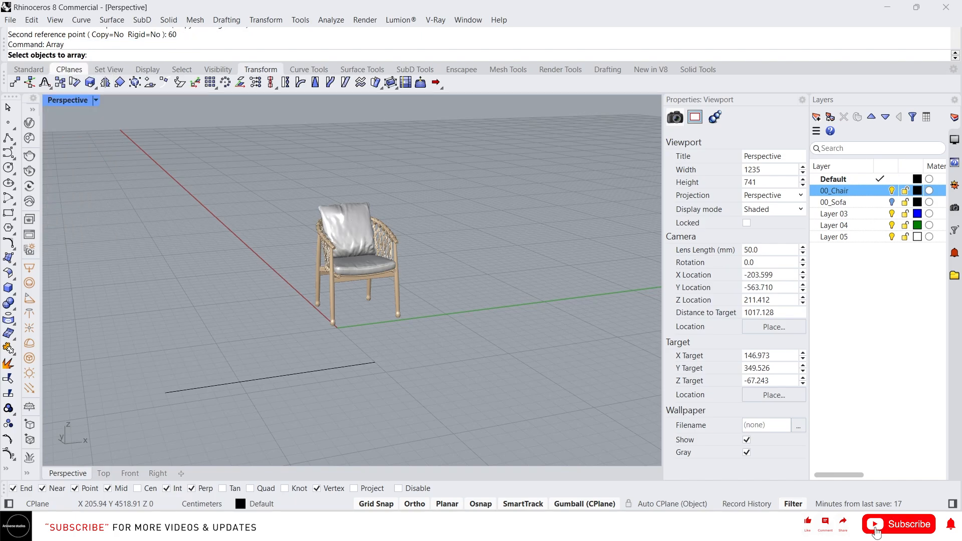
{"action": "scroll", "coordinate": [240, 261], "scroll_direction": "down", "scroll_amount": 7}
{"action": "right_click_drag", "start_coordinate": [240, 260], "coordinate": [298, 260]}
{"action": "scroll", "coordinate": [271, 285], "scroll_direction": "up", "scroll_amount": 5}
{"action": "left_click", "coordinate": [235, 293]}
{"action": "right_click", "coordinate": [278, 275]}
Set the chair array to 10 copies in X, 3 in Y and 1 in Z.
{"action": "scroll", "coordinate": [250, 281], "scroll_direction": "up", "scroll_amount": 4}
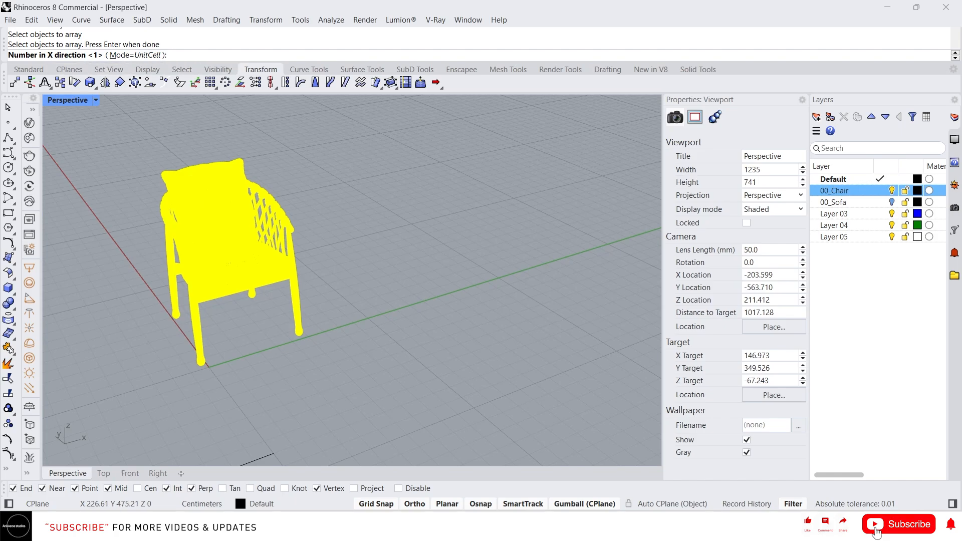
{"action": "scroll", "coordinate": [263, 277], "scroll_direction": "down", "scroll_amount": 2}
{"action": "scroll", "coordinate": [226, 281], "scroll_direction": "down", "scroll_amount": 3}
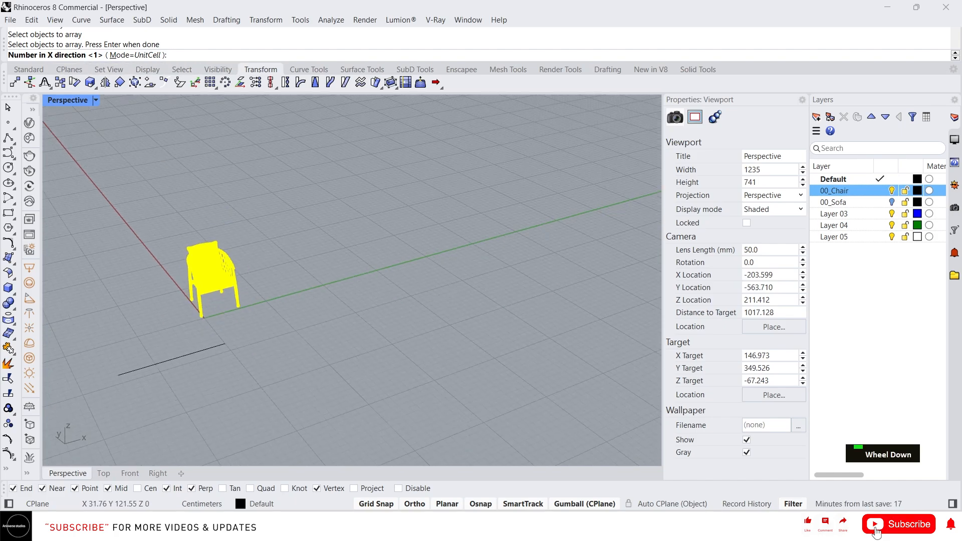
{"action": "type", "text": "10"}
{"action": "key", "text": "Return"}
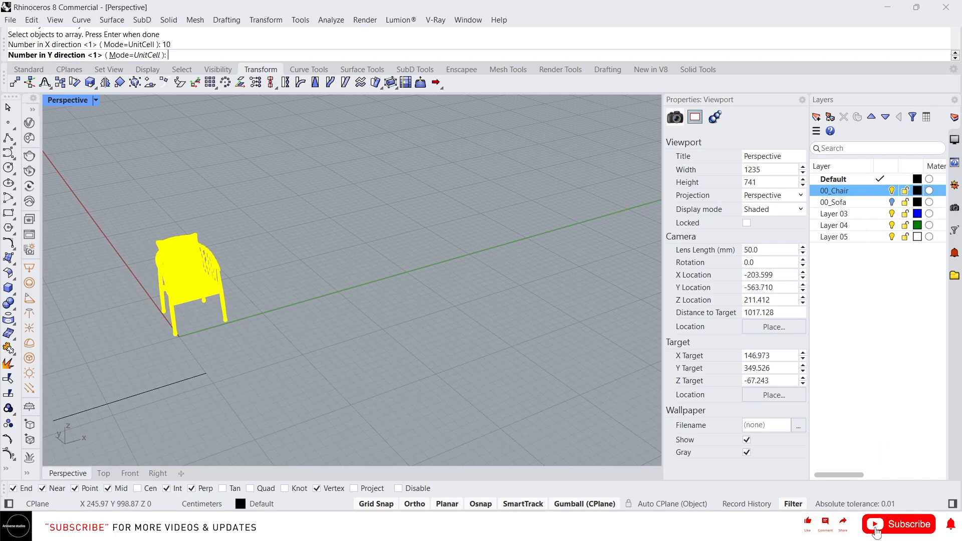
{"action": "type", "text": "3"}
{"action": "key", "text": "Return"}
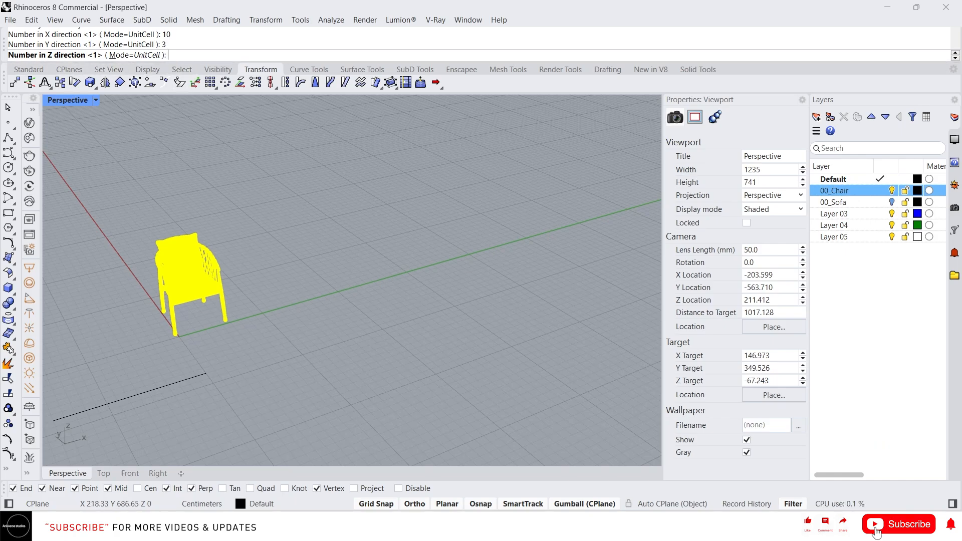
{"action": "key", "text": "Return"}
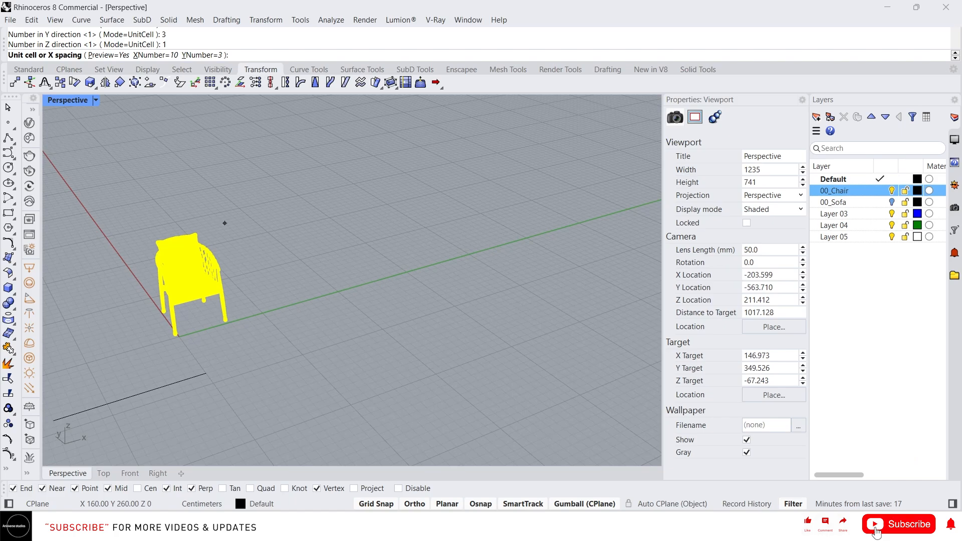
Define the array's unit cell from beside the chair's front foot, with 150 cm X spacing and 200 cm Y spacing.
{"action": "left_click", "coordinate": [183, 341]}
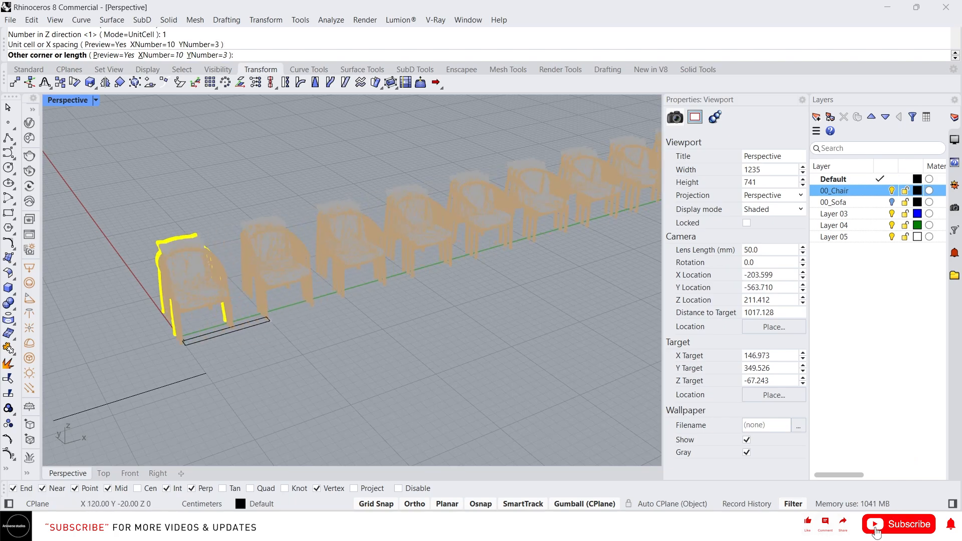
{"action": "scroll", "coordinate": [291, 308], "scroll_direction": "down", "scroll_amount": 2}
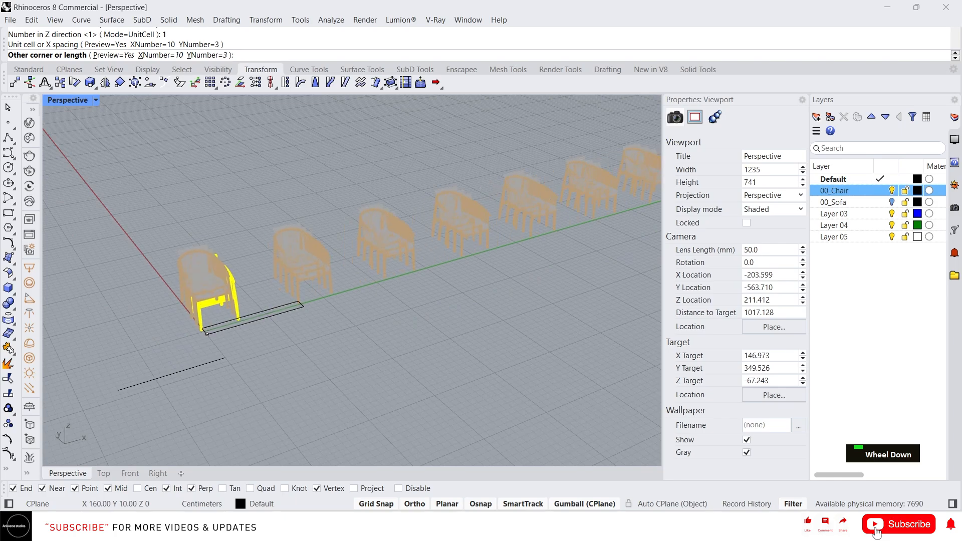
{"action": "scroll", "coordinate": [292, 309], "scroll_direction": "up", "scroll_amount": 3}
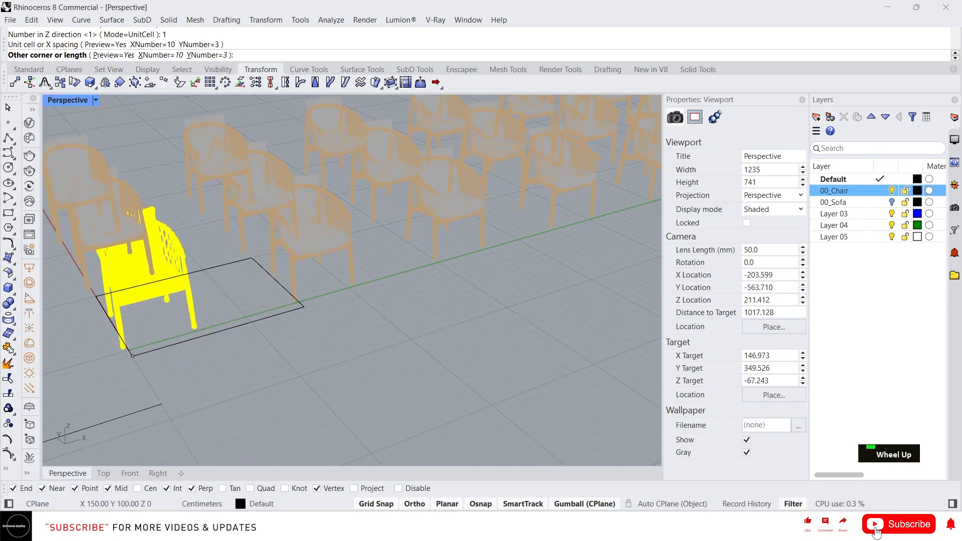
{"action": "scroll", "coordinate": [252, 266], "scroll_direction": "down", "scroll_amount": 2}
{"action": "right_click_drag", "start_coordinate": [252, 266], "coordinate": [369, 306]}
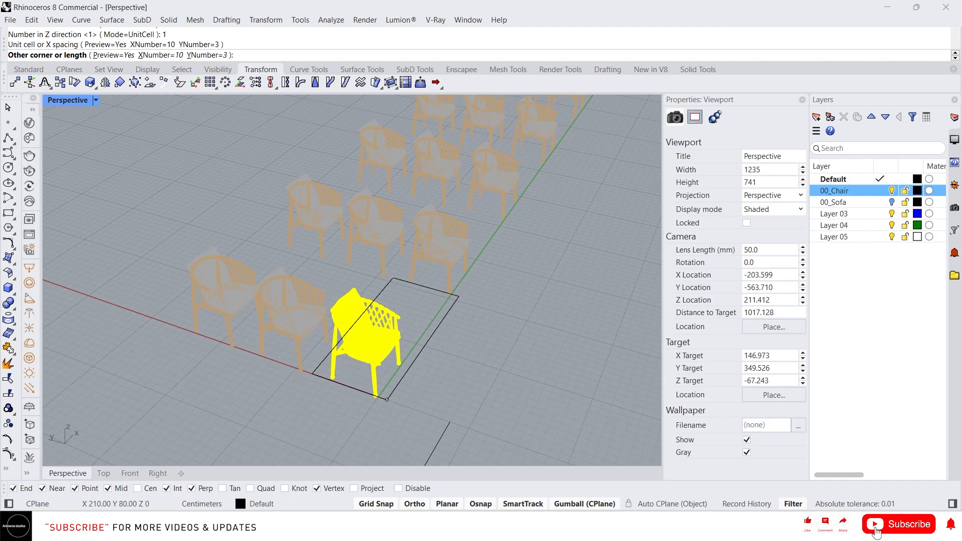
{"action": "type", "text": "50"}
{"action": "key", "text": "BackSpace"}
{"action": "key", "text": "BackSpace"}
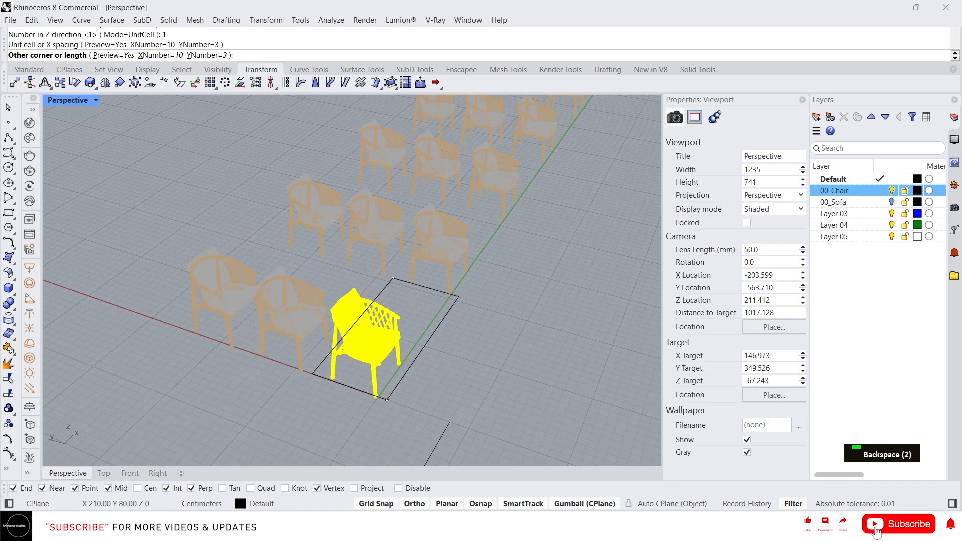
{"action": "type", "text": "150"}
{"action": "right_click_drag", "start_coordinate": [383, 270], "coordinate": [251, 264]}
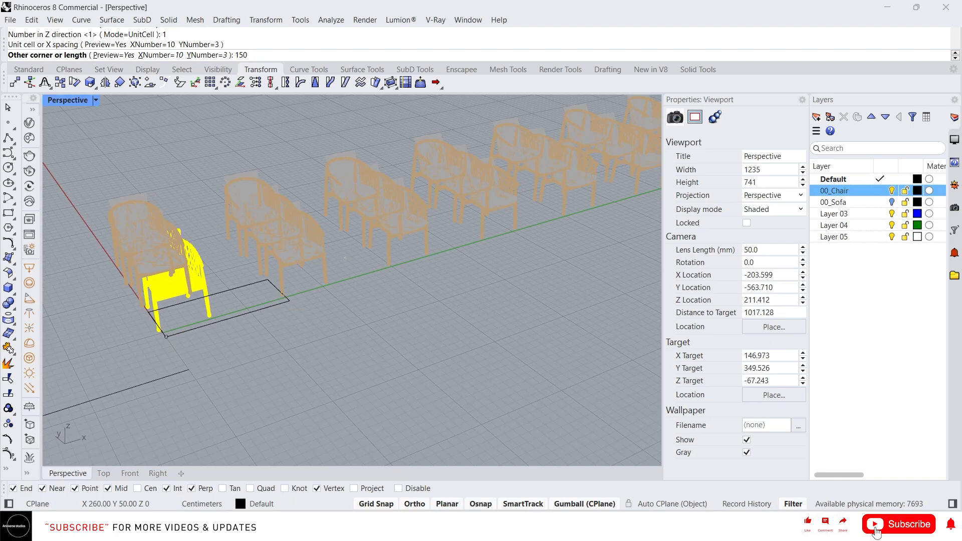
{"action": "key", "text": "Return"}
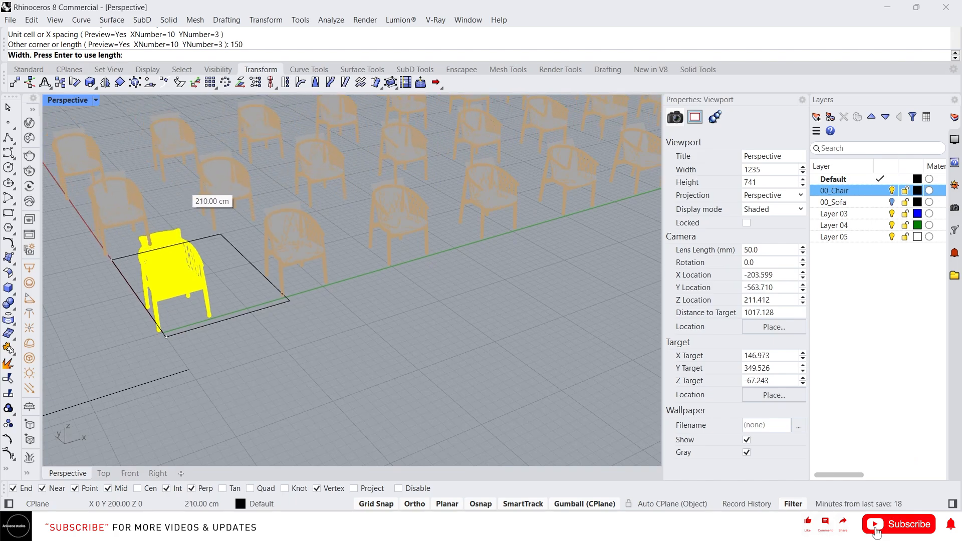
{"action": "type", "text": "200"}
{"action": "key", "text": "Return"}
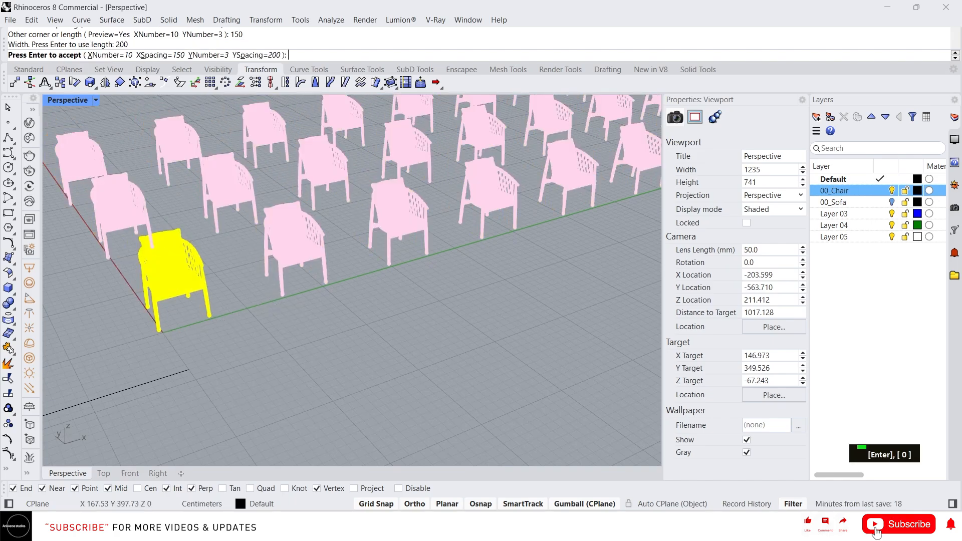
Change the array preview to 8 chairs in X with an X spacing of 80 cm.
{"action": "scroll", "coordinate": [228, 305], "scroll_direction": "down", "scroll_amount": 5}
{"action": "right_click_drag", "start_coordinate": [226, 300], "coordinate": [278, 195]}
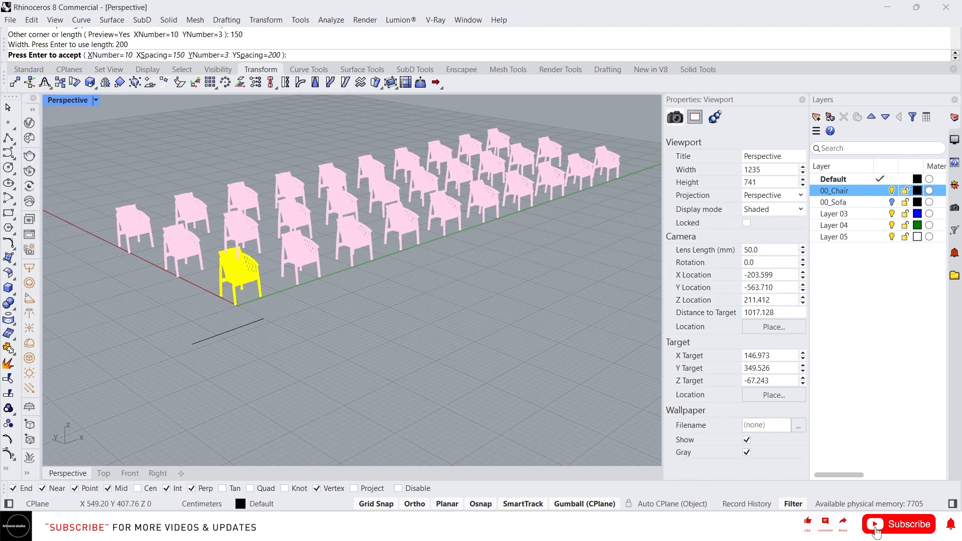
{"action": "left_click", "coordinate": [110, 55]}
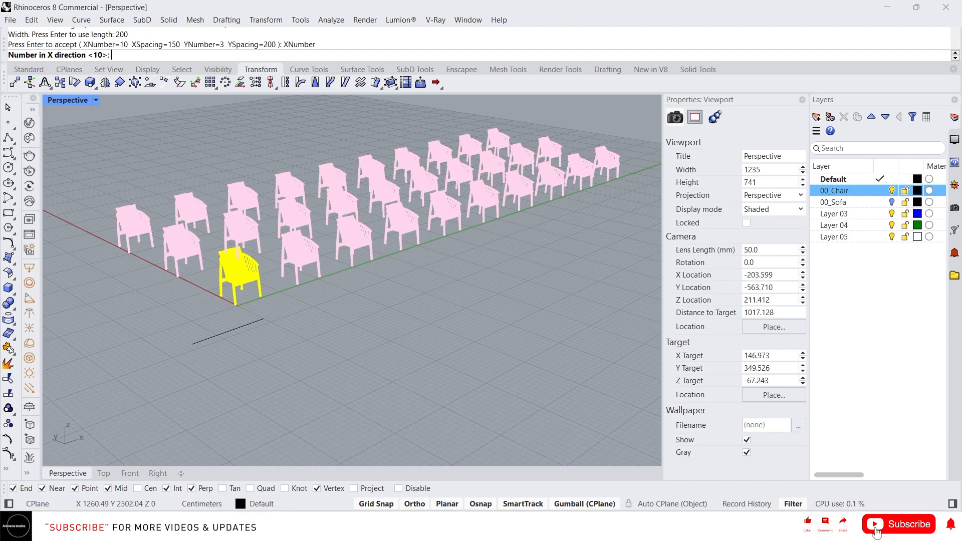
{"action": "type", "text": "8"}
{"action": "key", "text": "Return"}
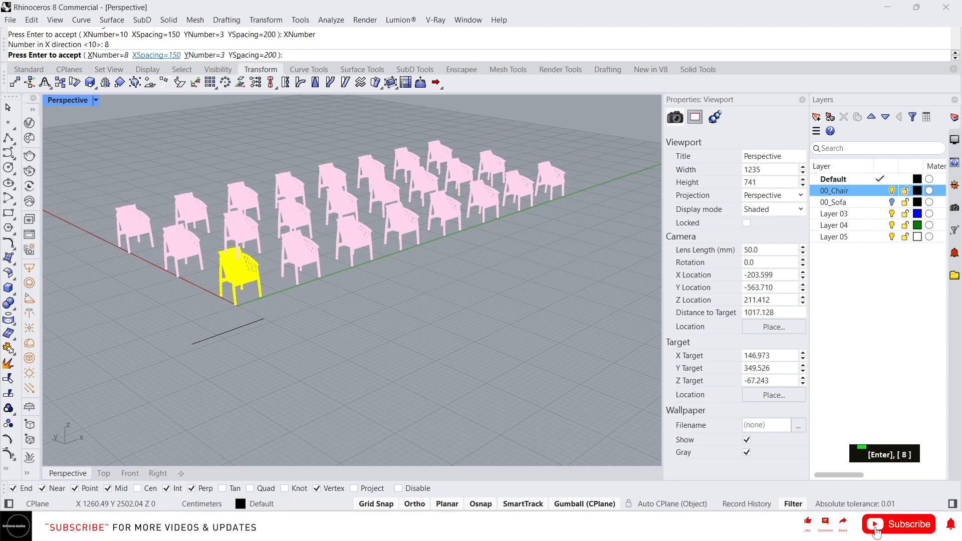
{"action": "left_click", "coordinate": [156, 55]}
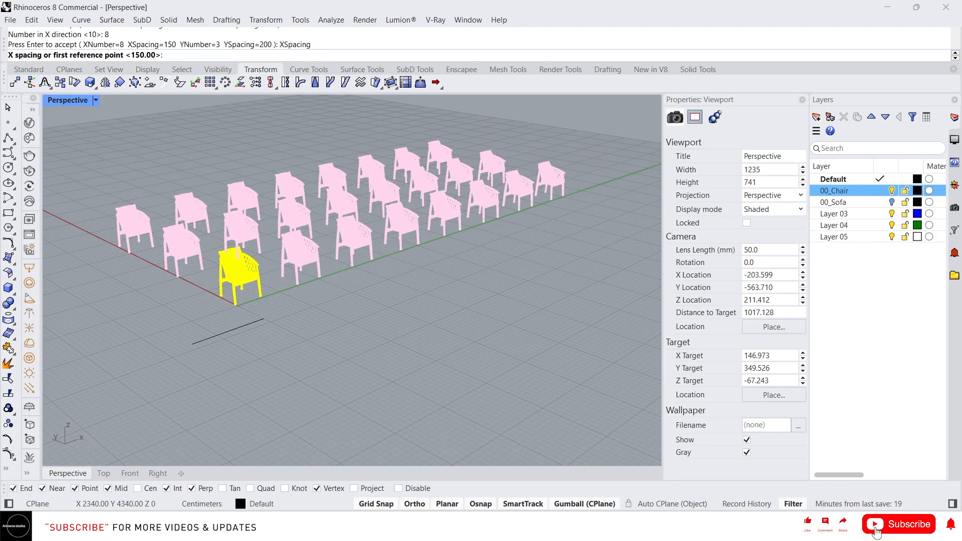
{"action": "type", "text": "80"}
{"action": "key", "text": "Return"}
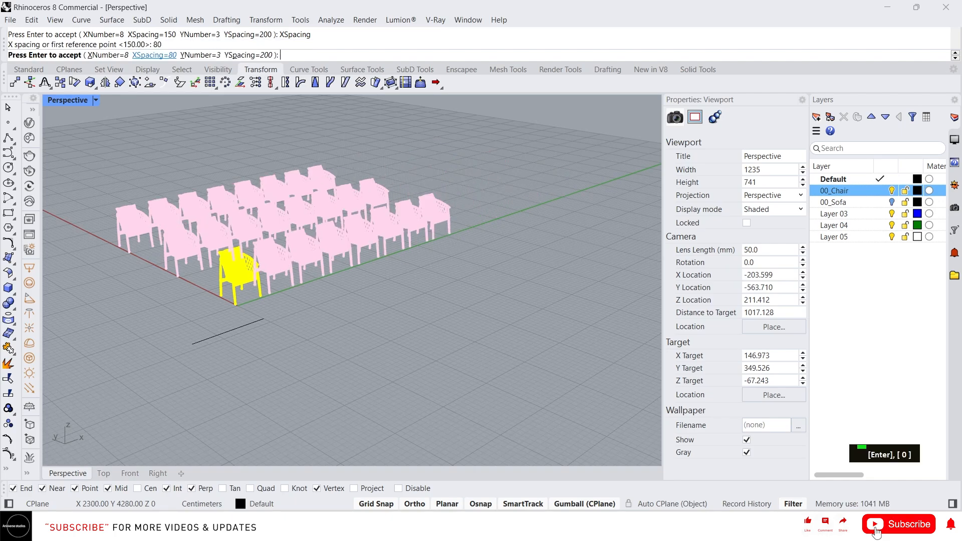
Reduce the array to 2 rows in Y and accept it to create the chair copies.
{"action": "scroll", "coordinate": [286, 256], "scroll_direction": "up", "scroll_amount": 7}
{"action": "mouse_move", "coordinate": [287, 256]}
{"action": "right_mouse_down"}
{"action": "mouse_move", "coordinate": [211, 253]}
{"action": "mouse_move", "coordinate": [281, 266]}
{"action": "right_mouse_up"}
{"action": "scroll", "coordinate": [251, 150], "scroll_direction": "down", "scroll_amount": 3}
{"action": "left_click", "coordinate": [192, 55]}
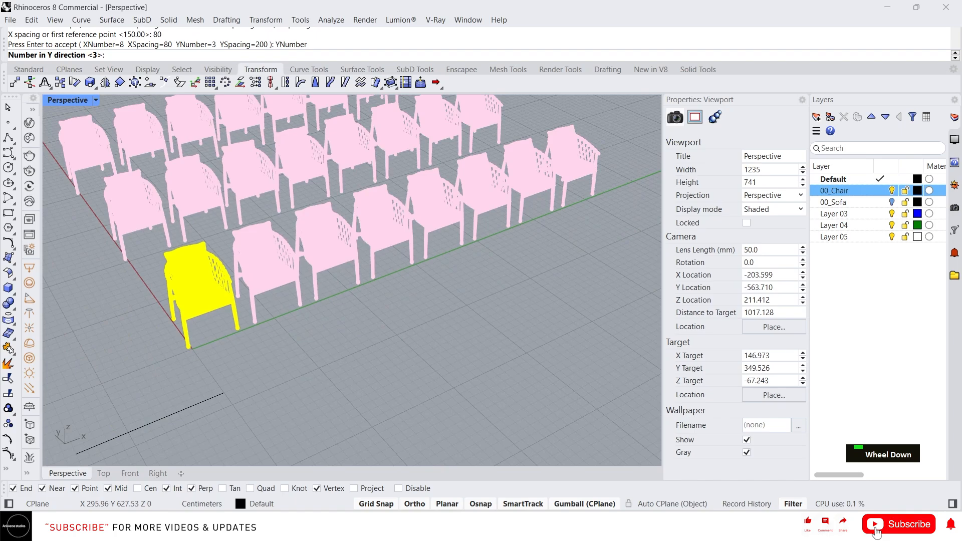
{"action": "type", "text": "2"}
{"action": "key", "text": "Return"}
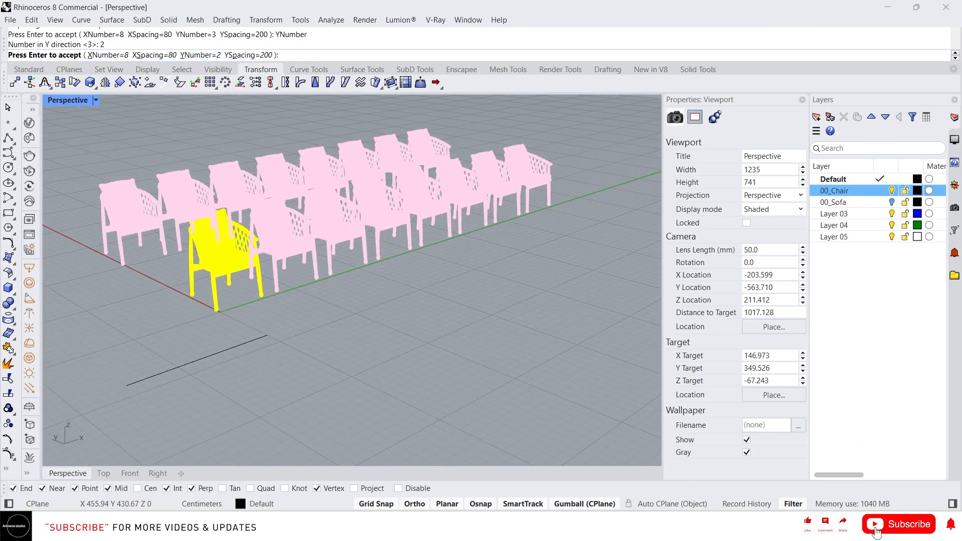
{"action": "key", "text": "Return"}
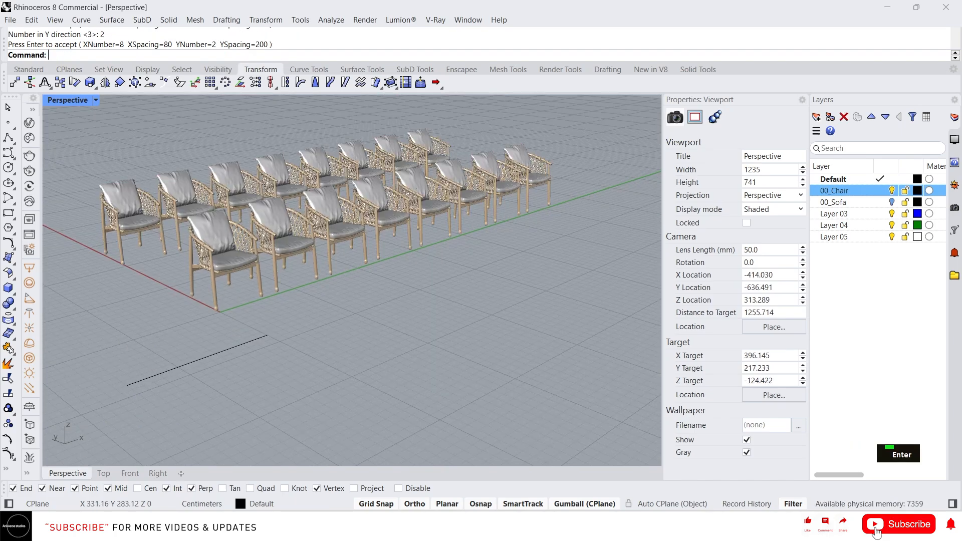
Inspect the arrayed chairs, undo the rectangular array and reframe the single chair with the reference line.
{"action": "mouse_move", "coordinate": [310, 235]}
{"action": "right_mouse_down"}
{"action": "mouse_move", "coordinate": [361, 241]}
{"action": "mouse_move", "coordinate": [287, 227]}
{"action": "mouse_move", "coordinate": [365, 244]}
{"action": "mouse_move", "coordinate": [320, 248]}
{"action": "right_mouse_up"}
{"action": "scroll", "coordinate": [314, 224], "scroll_direction": "up", "scroll_amount": 2}
{"action": "scroll", "coordinate": [367, 247], "scroll_direction": "down", "scroll_amount": 2}
{"action": "key", "text": "ctrl+z"}
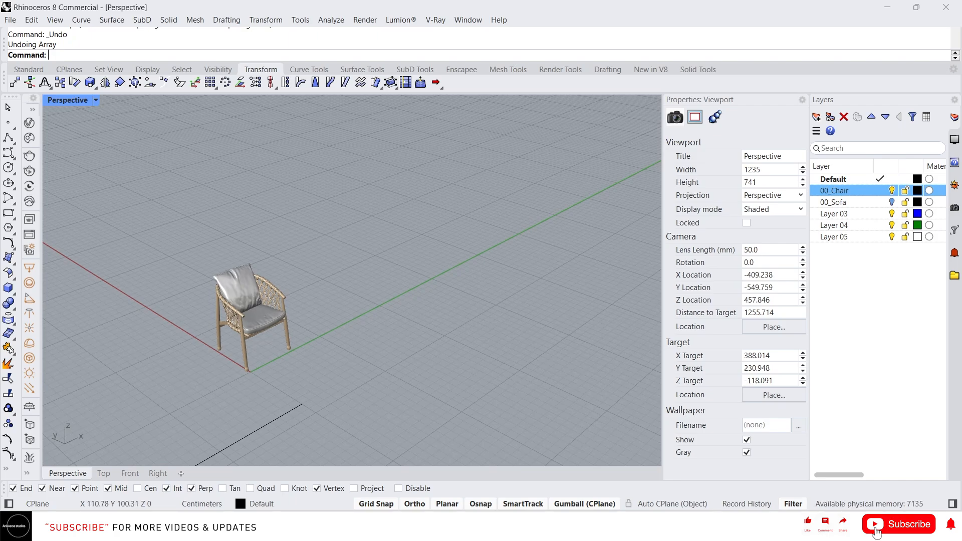
{"action": "scroll", "coordinate": [422, 299], "scroll_direction": "down", "scroll_amount": 4}
{"action": "right_click_drag", "start_coordinate": [401, 299], "coordinate": [458, 289]}
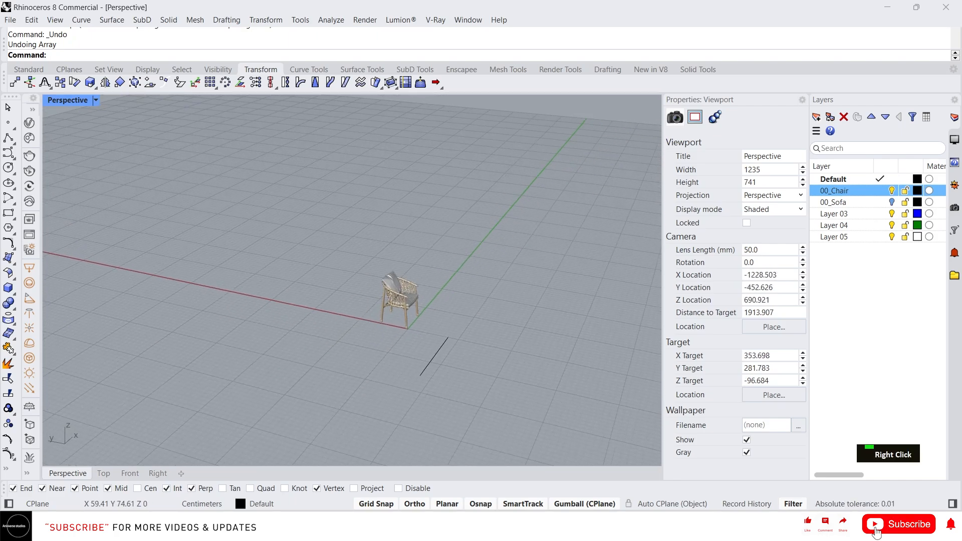
Start a rectangular array of the chair with 1 item in X, 12 in Y and 1 in Z.
{"action": "scroll", "coordinate": [391, 288], "scroll_direction": "up", "scroll_amount": 2}
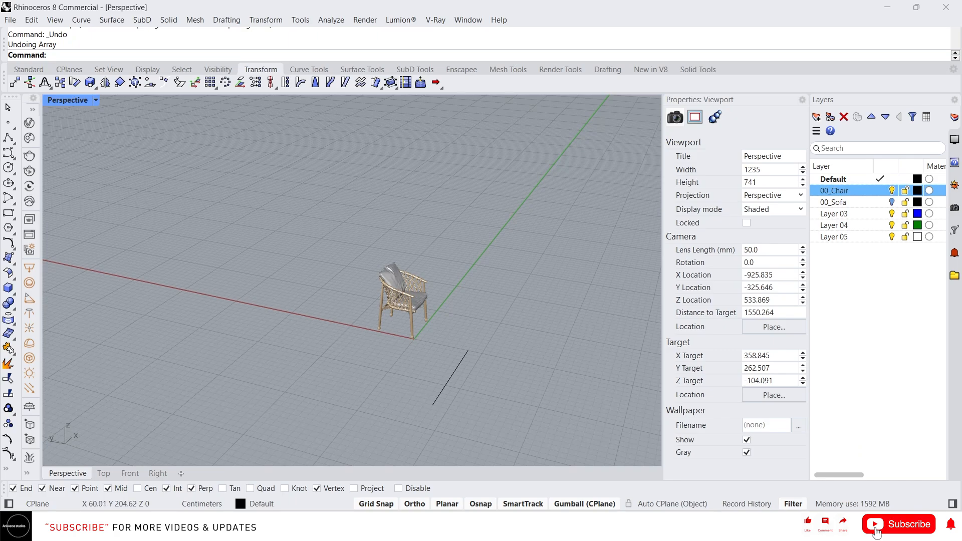
{"action": "type", "text": "arr"}
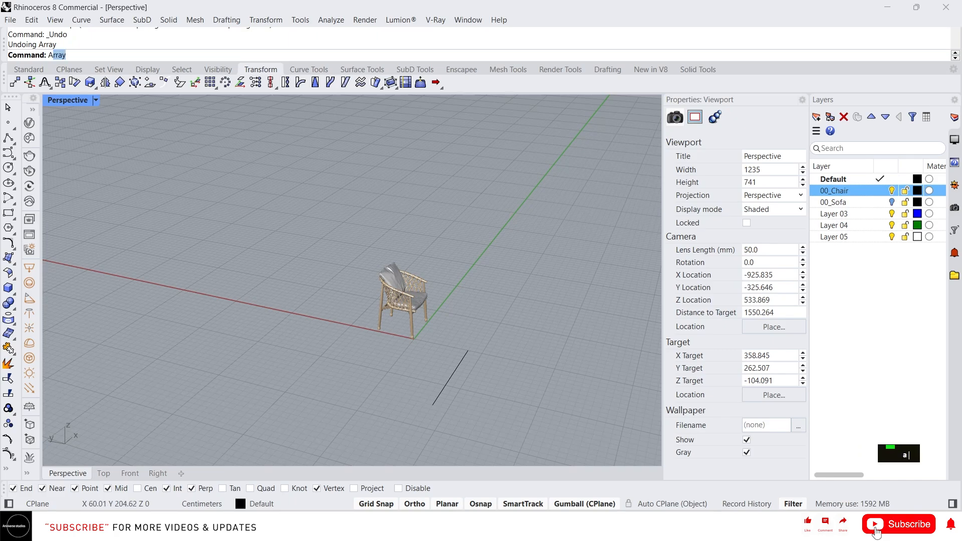
{"action": "key", "text": "Return"}
{"action": "left_click", "coordinate": [405, 313]}
{"action": "key", "text": "space"}
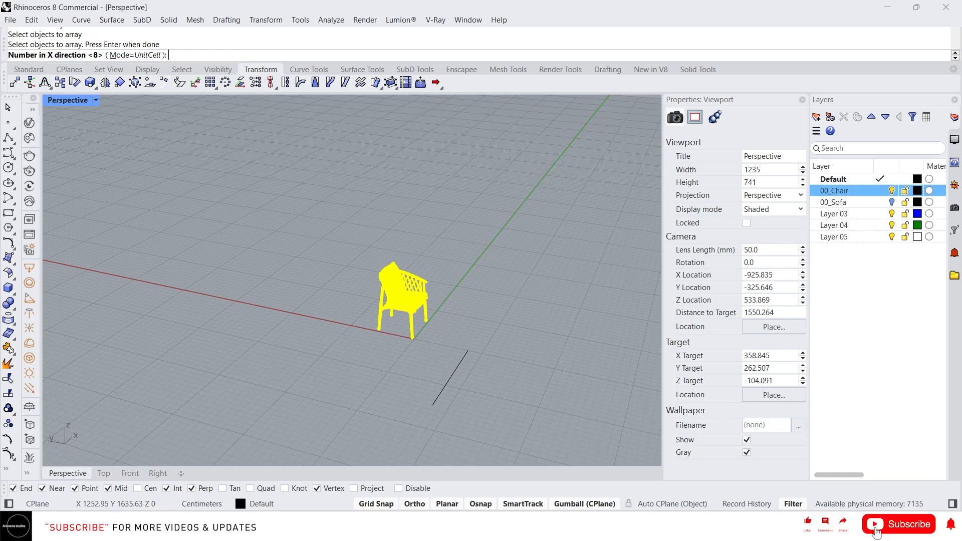
{"action": "type", "text": "1"}
{"action": "key", "text": "Return"}
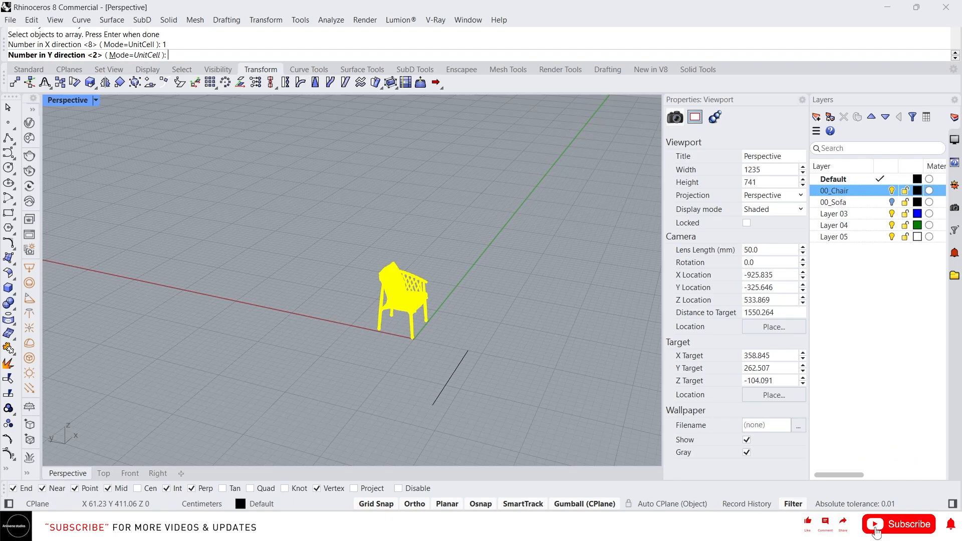
{"action": "type", "text": "12"}
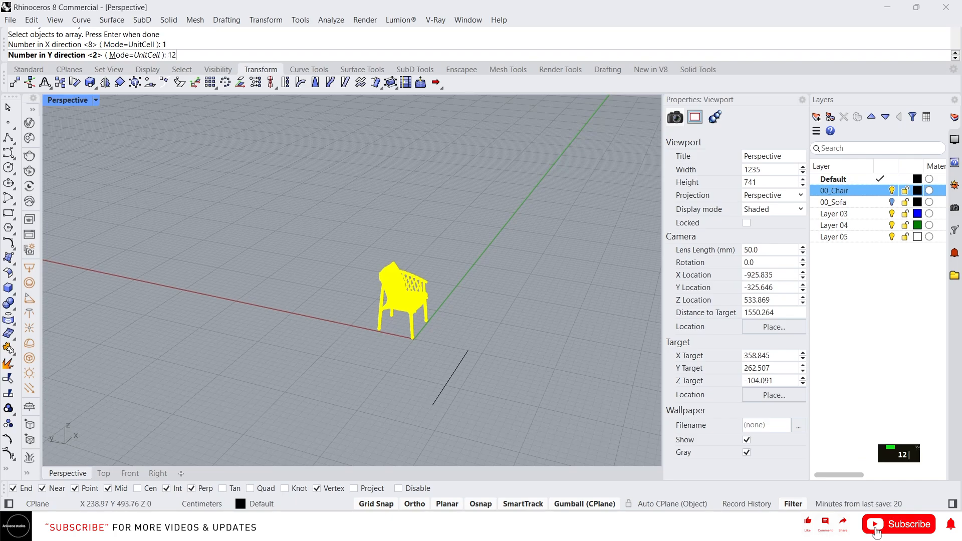
{"action": "key", "text": "Return"}
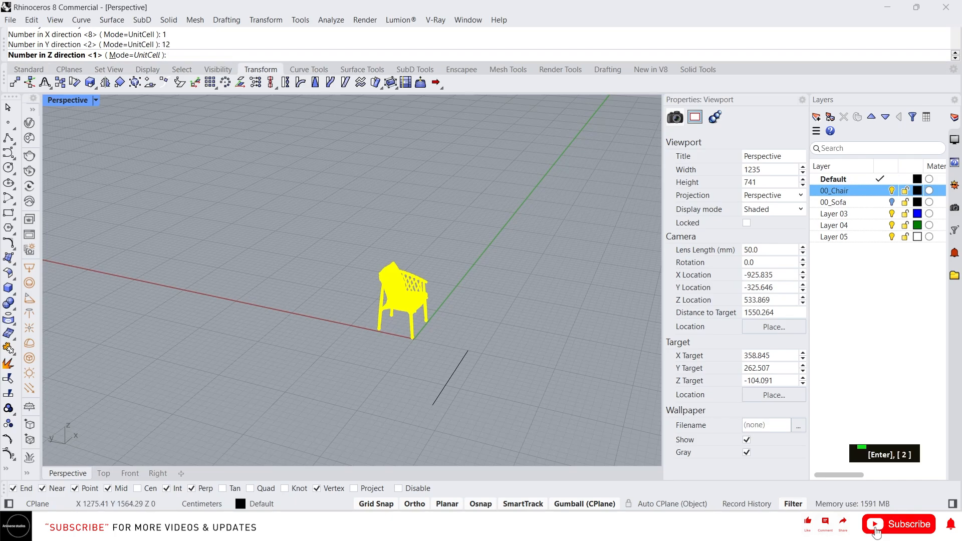
{"action": "type", "text": "1"}
{"action": "key", "text": "Return"}
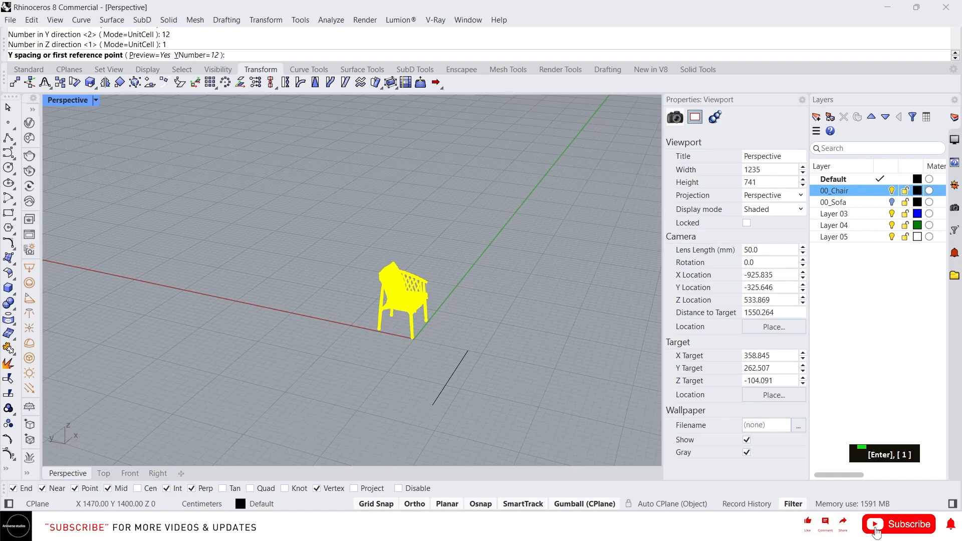
Define a 100 cm Y spacing from beside the chair's front foot and accept the array.
{"action": "left_click", "coordinate": [404, 351]}
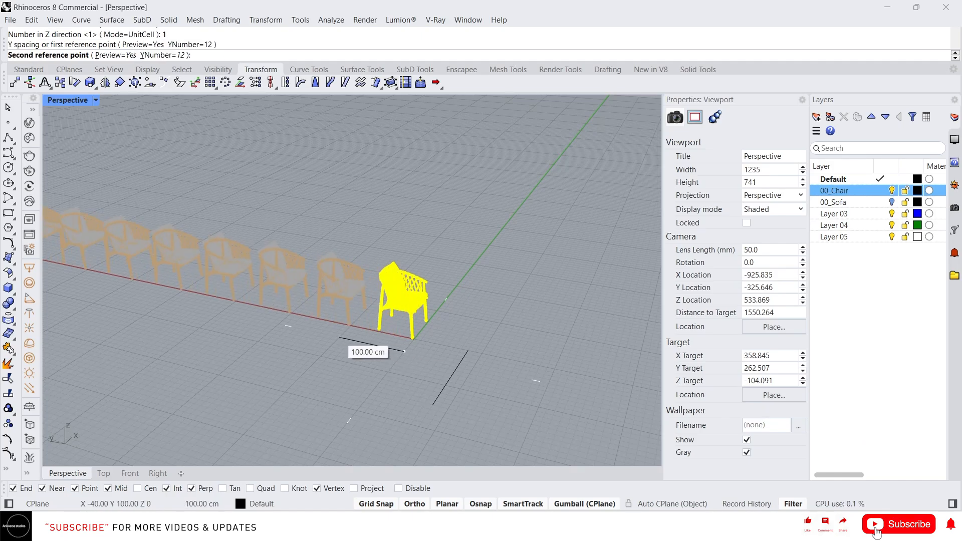
{"action": "left_click", "coordinate": [339, 338]}
{"action": "scroll", "coordinate": [441, 337], "scroll_direction": "down", "scroll_amount": 5}
{"action": "right_click_drag", "start_coordinate": [401, 305], "coordinate": [431, 311]}
{"action": "scroll", "coordinate": [454, 310], "scroll_direction": "down", "scroll_amount": 2}
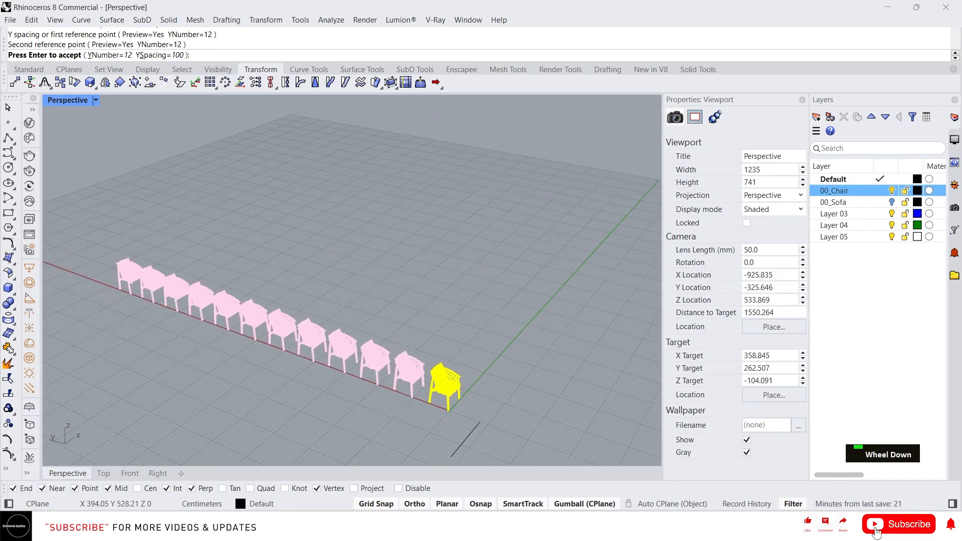
{"action": "right_click", "coordinate": [362, 323]}
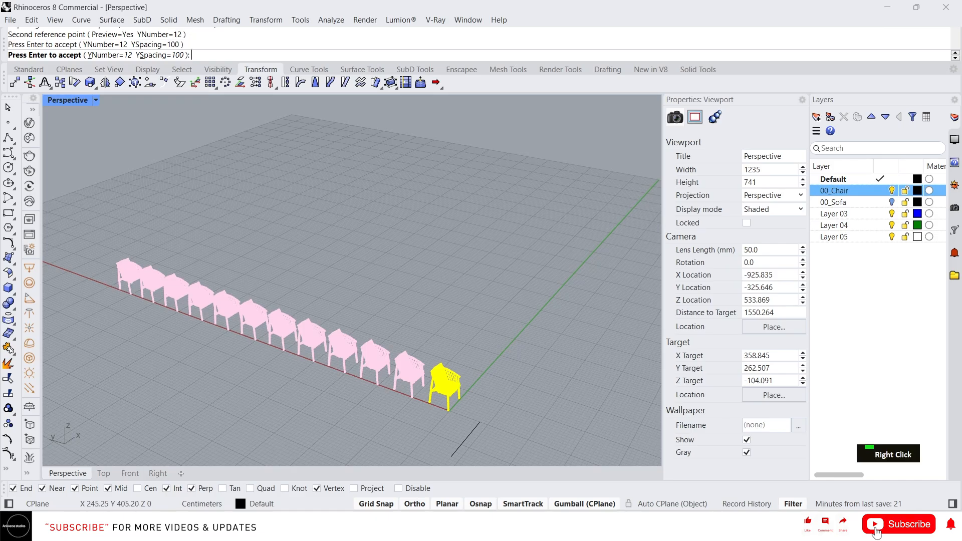
Examine the arrayed row of chairs from close up and from farther away.
{"action": "right_click_drag", "start_coordinate": [362, 323], "coordinate": [306, 304]}
{"action": "scroll", "coordinate": [311, 363], "scroll_direction": "up", "scroll_amount": 7}
{"action": "right_click_drag", "start_coordinate": [311, 364], "coordinate": [366, 333]}
{"action": "scroll", "coordinate": [426, 346], "scroll_direction": "down", "scroll_amount": 4}
{"action": "right_click_drag", "start_coordinate": [426, 346], "coordinate": [401, 326]}
{"action": "scroll", "coordinate": [418, 261], "scroll_direction": "up", "scroll_amount": 6}
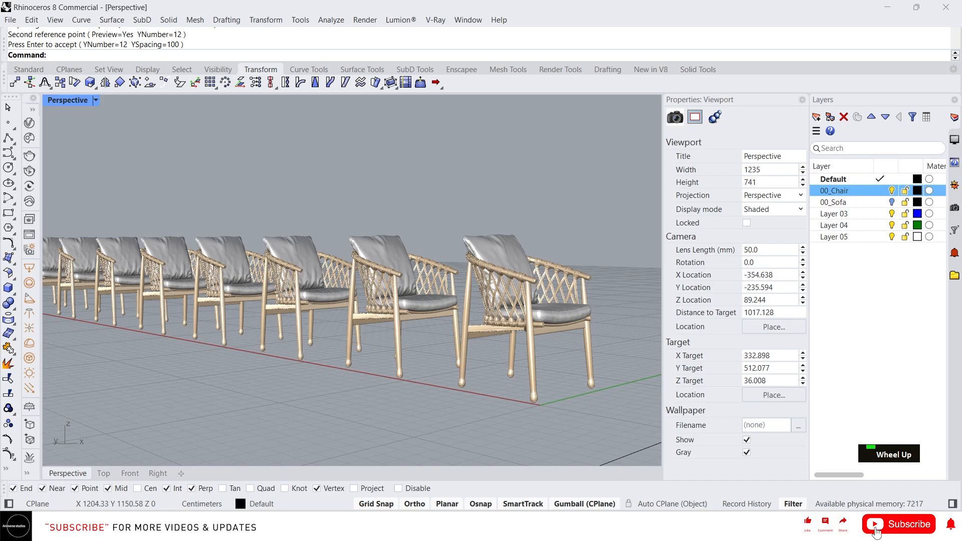
{"action": "scroll", "coordinate": [447, 300], "scroll_direction": "down", "scroll_amount": 4}
{"action": "right_click_drag", "start_coordinate": [449, 308], "coordinate": [426, 326]}
{"action": "type", "text": "ar"}
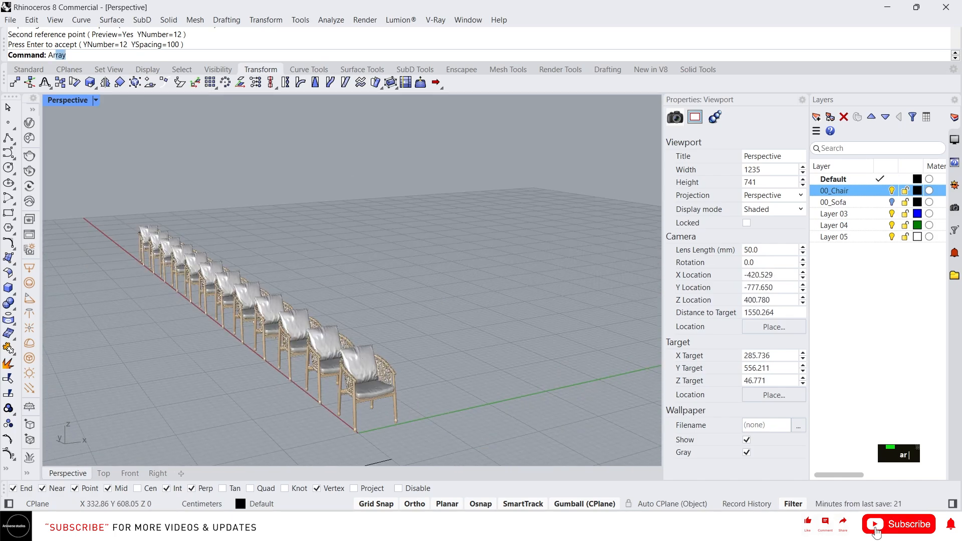
{"action": "type", "text": "ra"}
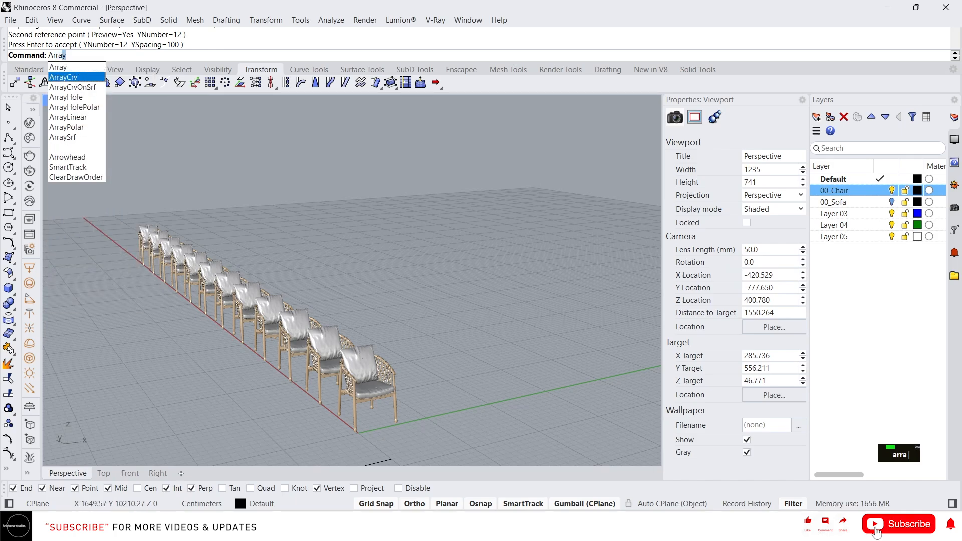
{"action": "key", "text": "Escape"}
{"action": "key", "text": "Escape"}
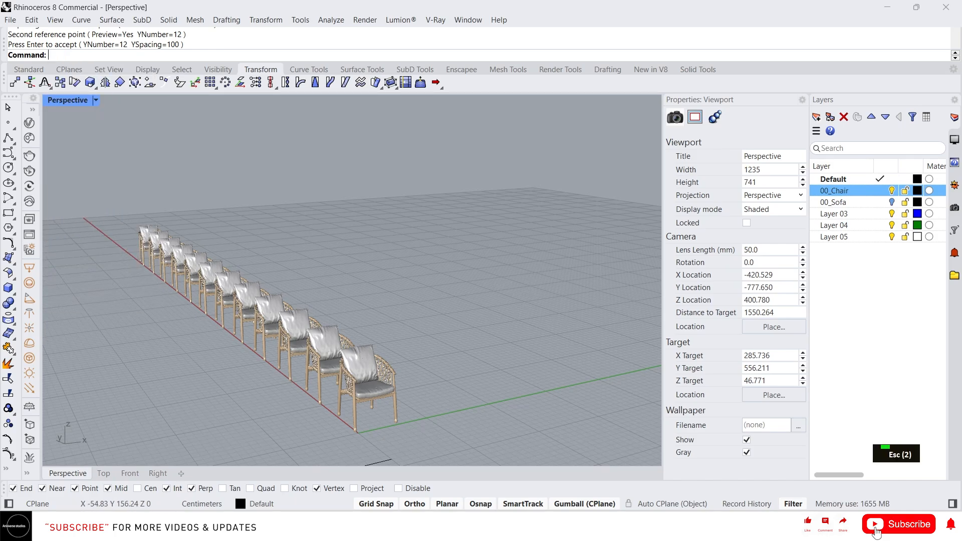
Draw an S-shaped control point curve on the ground beside the chair row, with Ortho off after the second point.
{"action": "scroll", "coordinate": [238, 388], "scroll_direction": "down", "scroll_amount": 8}
{"action": "right_click_drag", "start_coordinate": [260, 360], "coordinate": [259, 366]}
{"action": "scroll", "coordinate": [261, 391], "scroll_direction": "up", "scroll_amount": 3}
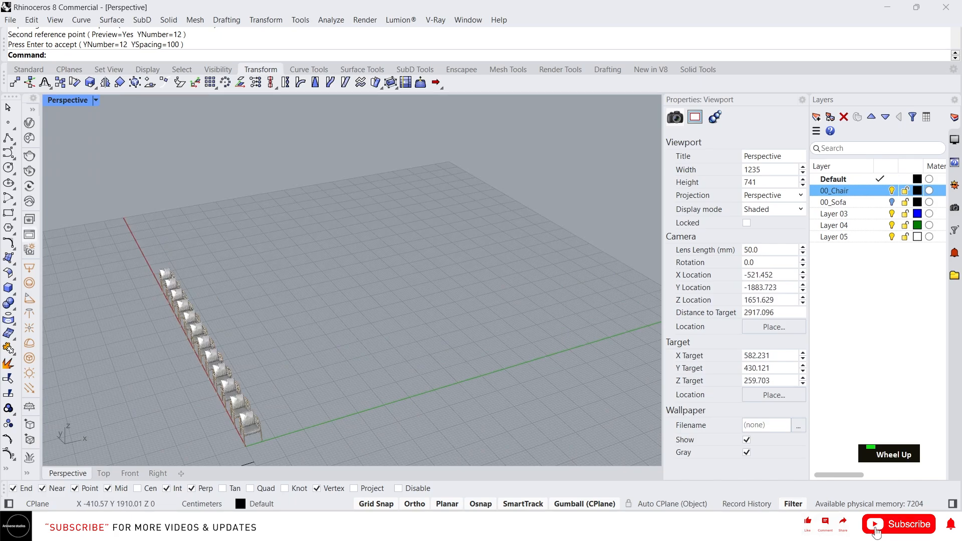
{"action": "left_click", "coordinate": [8, 153]}
{"action": "left_click", "coordinate": [280, 411]}
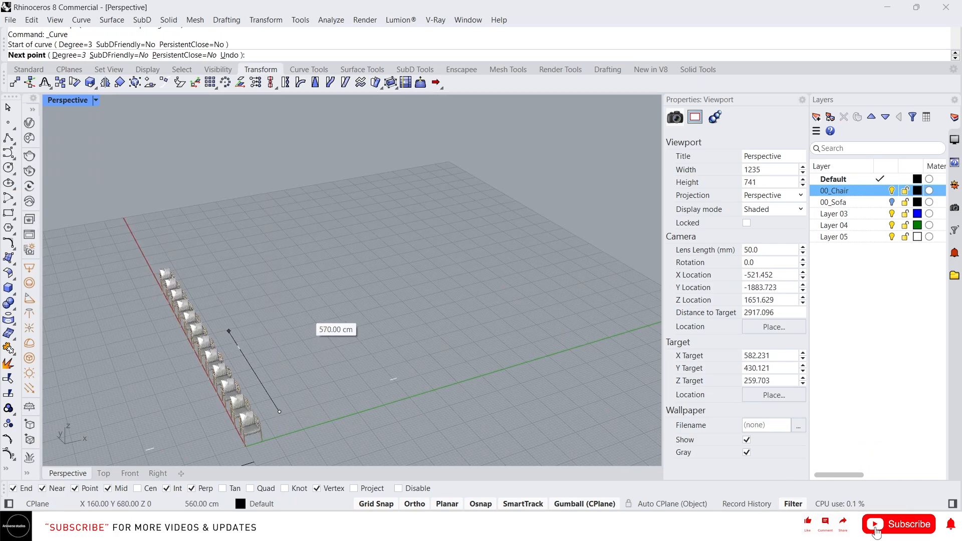
{"action": "left_click", "coordinate": [229, 331]}
{"action": "key", "text": "F8"}
{"action": "left_click", "coordinate": [456, 352]}
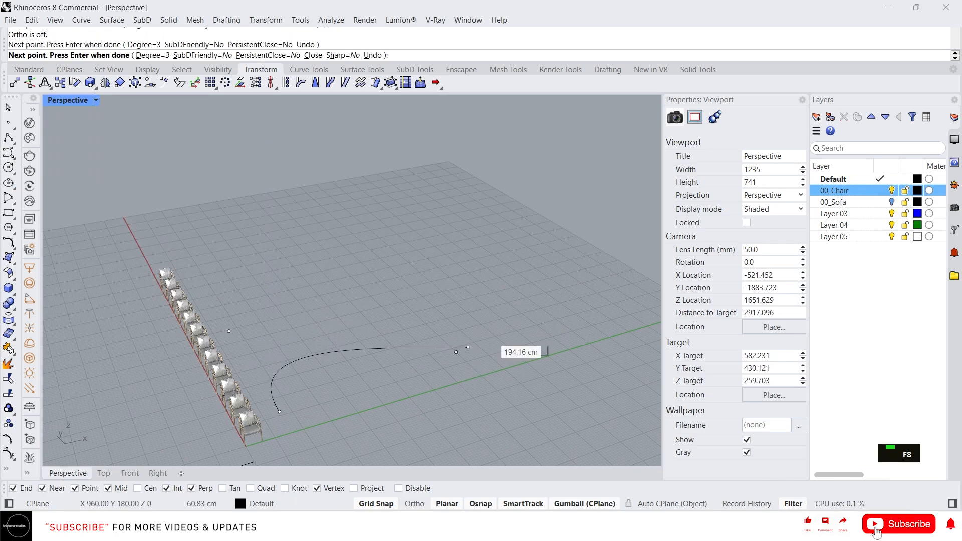
{"action": "left_click", "coordinate": [536, 315]}
{"action": "left_click", "coordinate": [535, 232]}
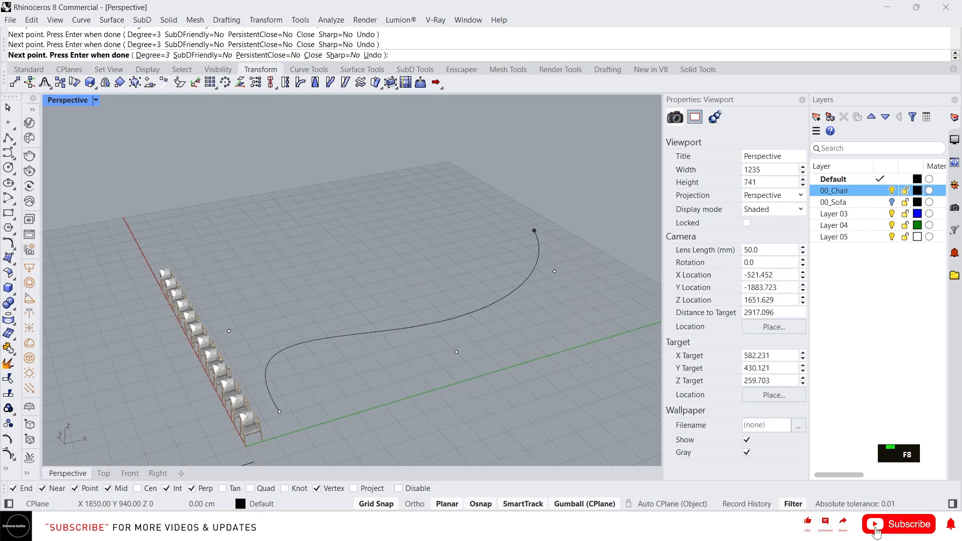
{"action": "right_click", "coordinate": [535, 231]}
{"action": "scroll", "coordinate": [474, 310], "scroll_direction": "up", "scroll_amount": 4}
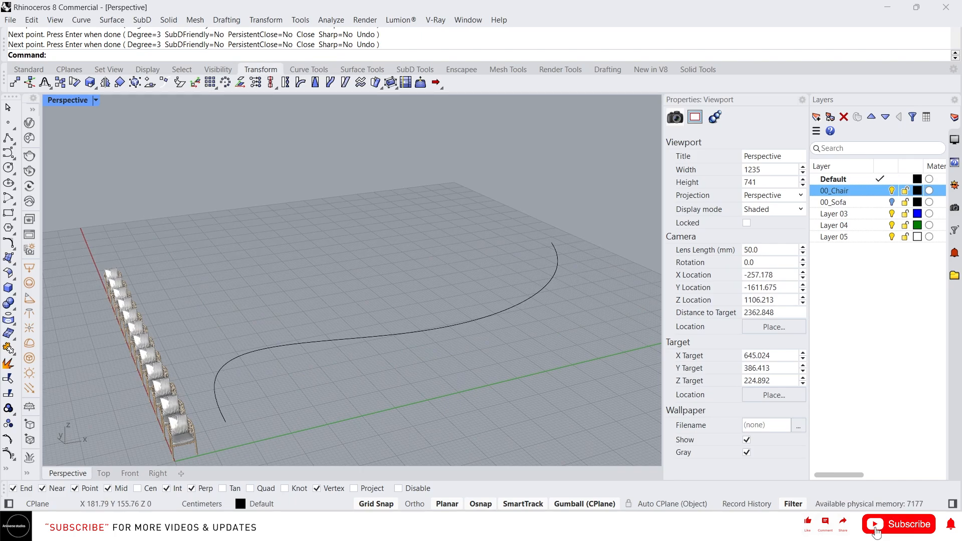
{"action": "type", "text": "a"}
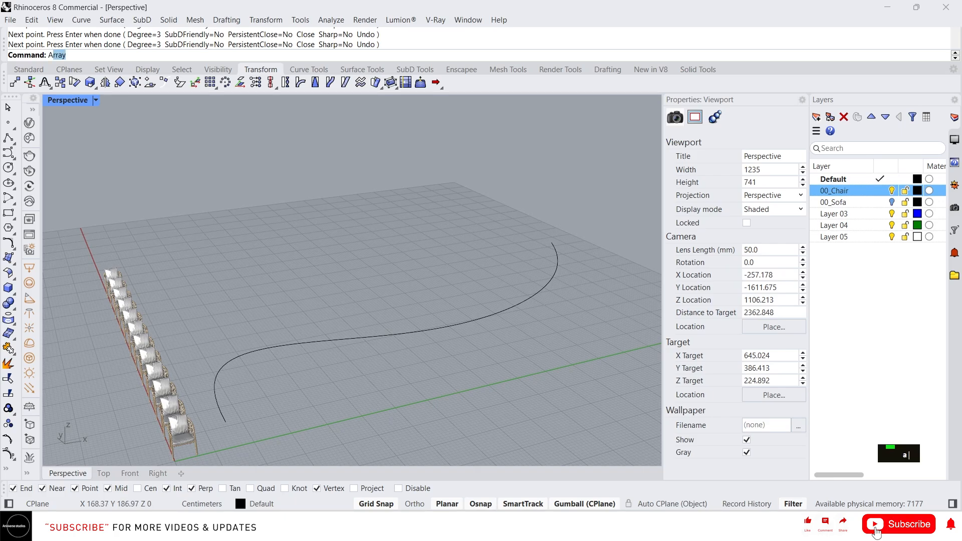
{"action": "type", "text": "rry"}
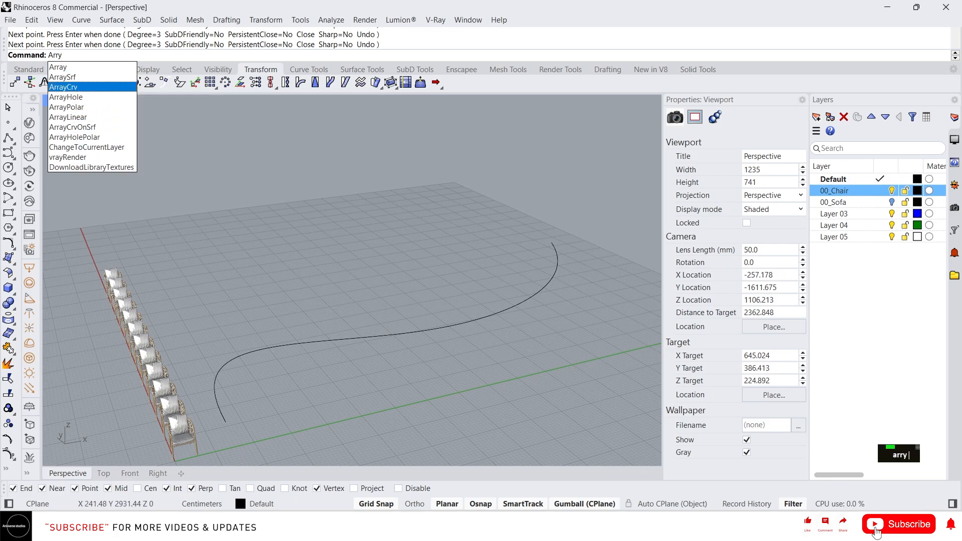
{"action": "left_click", "coordinate": [92, 86]}
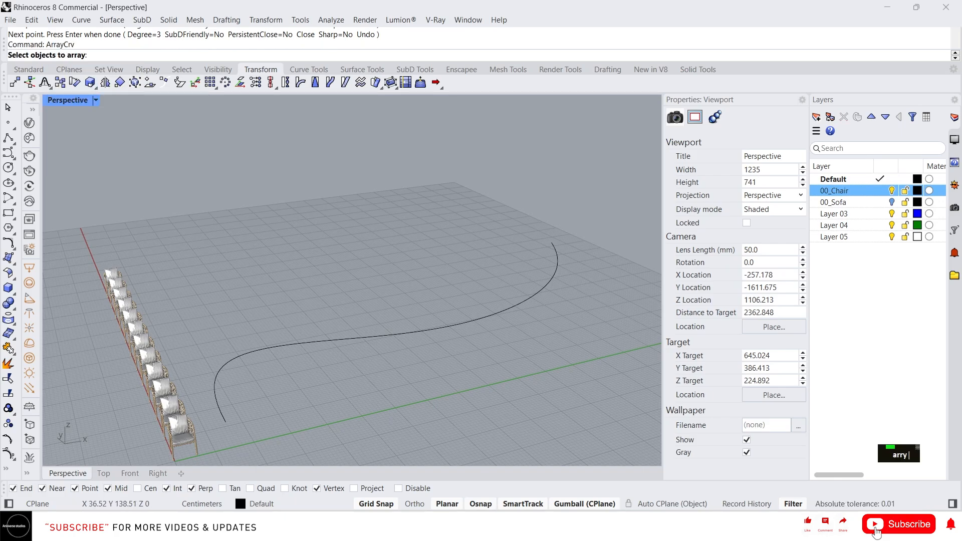
{"action": "key", "text": "Escape"}
Move the first chair of the row by its foot to the start point of the S-shaped curve.
{"action": "left_click", "coordinate": [178, 427]}
{"action": "right_click_drag", "start_coordinate": [177, 425], "coordinate": [141, 419]}
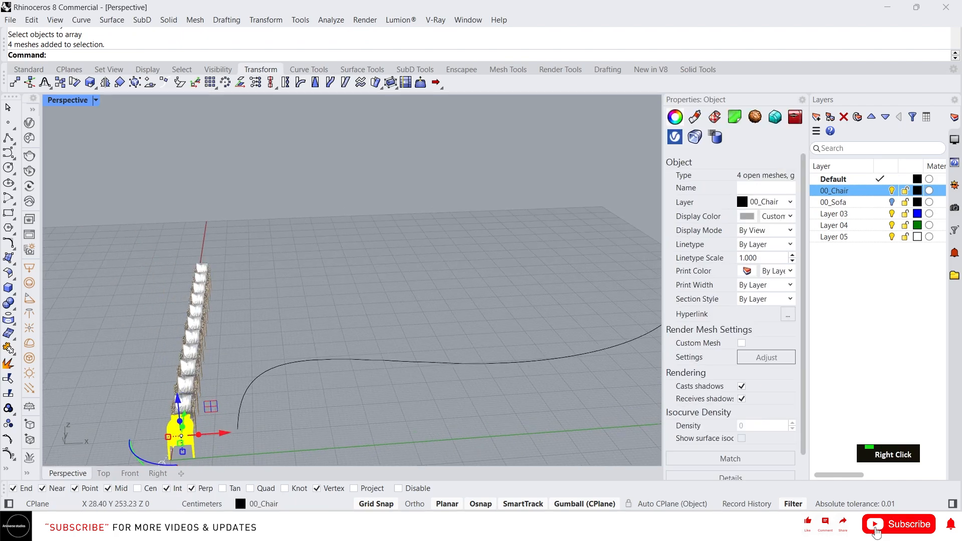
{"action": "type", "text": "m"}
{"action": "key", "text": "Return"}
{"action": "left_click", "coordinate": [194, 457]}
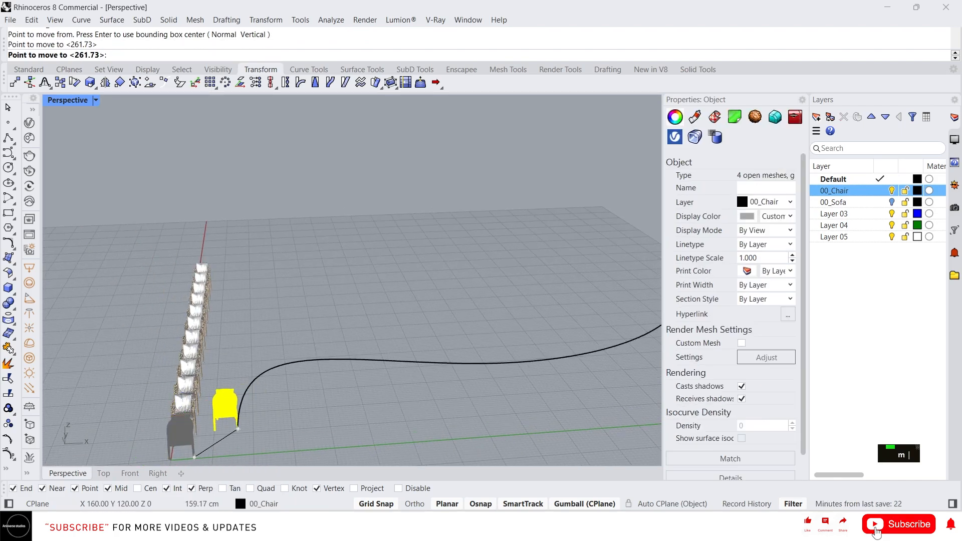
{"action": "left_click", "coordinate": [238, 428]}
Rotate the moved chair about its vertical axis to turn it relative to the start of the curve.
{"action": "scroll", "coordinate": [238, 428], "scroll_direction": "up", "scroll_amount": 2}
{"action": "scroll", "coordinate": [245, 424], "scroll_direction": "up", "scroll_amount": 3}
{"action": "right_click_drag", "start_coordinate": [244, 424], "coordinate": [219, 435]}
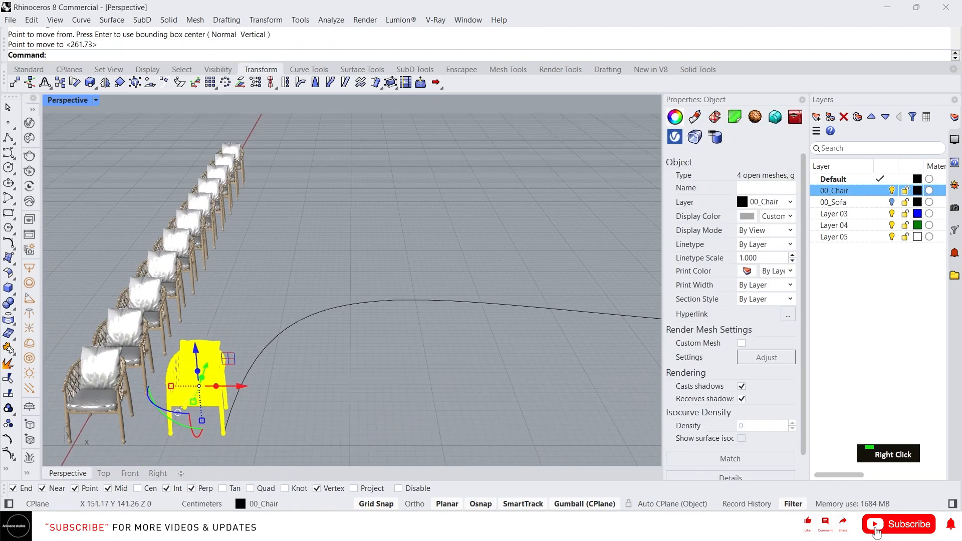
{"action": "left_click_drag", "start_coordinate": [177, 412], "coordinate": [231, 403]}
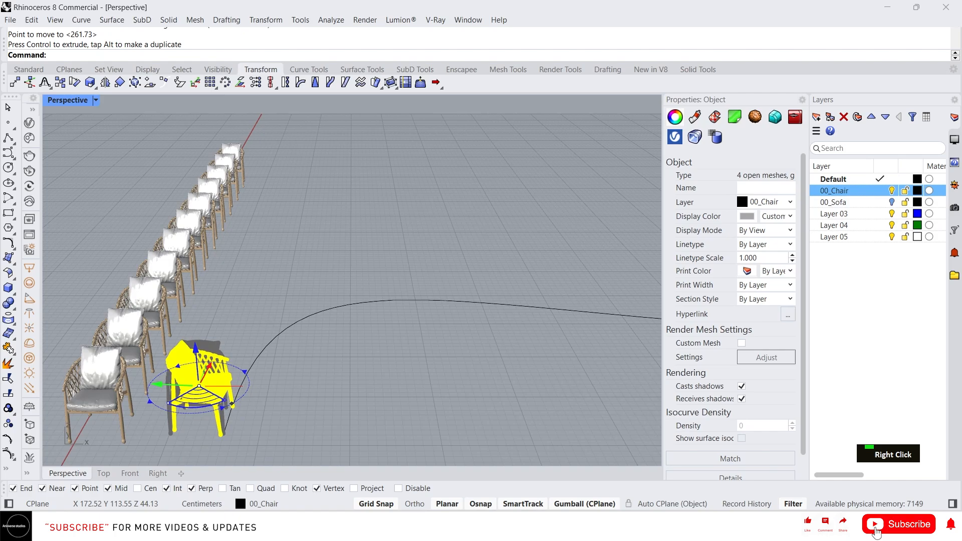
Move the rotated chair so that its front foot meets the curve's start point.
{"action": "right_click_drag", "start_coordinate": [252, 435], "coordinate": [221, 351]}
{"action": "scroll", "coordinate": [245, 434], "scroll_direction": "up", "scroll_amount": 6}
{"action": "scroll", "coordinate": [218, 361], "scroll_direction": "up", "scroll_amount": 4}
{"action": "scroll", "coordinate": [221, 350], "scroll_direction": "up", "scroll_amount": 4}
{"action": "type", "text": "m"}
{"action": "key", "text": "Return"}
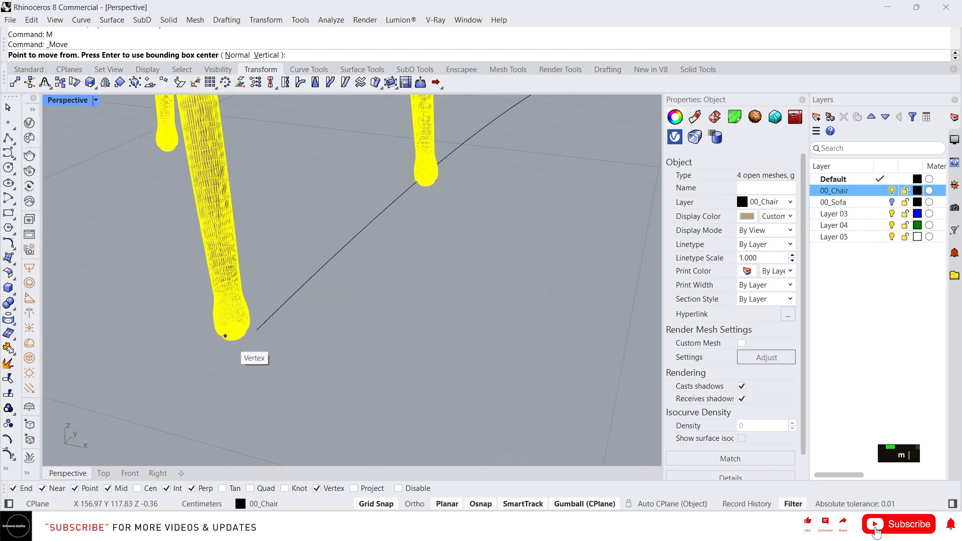
{"action": "left_click", "coordinate": [233, 340]}
{"action": "left_click", "coordinate": [257, 330]}
{"action": "scroll", "coordinate": [296, 310], "scroll_direction": "down", "scroll_amount": 4}
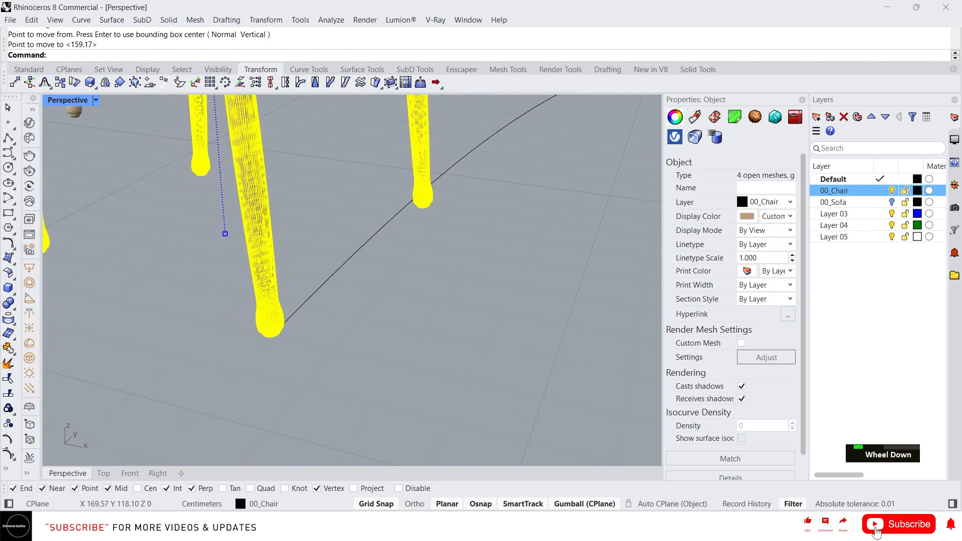
Examine the chair's placement at the start of the curve and clear the selection.
{"action": "right_click_drag", "start_coordinate": [300, 311], "coordinate": [349, 330]}
{"action": "scroll", "coordinate": [351, 330], "scroll_direction": "down", "scroll_amount": 5}
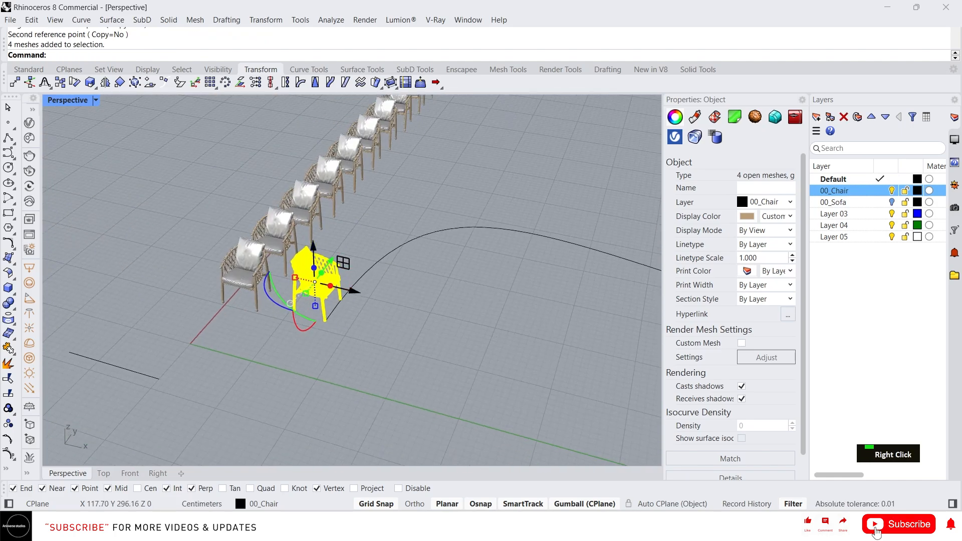
{"action": "scroll", "coordinate": [333, 297], "scroll_direction": "down", "scroll_amount": 8}
{"action": "right_click_drag", "start_coordinate": [333, 296], "coordinate": [361, 215]}
{"action": "scroll", "coordinate": [378, 234], "scroll_direction": "up", "scroll_amount": 8}
{"action": "scroll", "coordinate": [351, 251], "scroll_direction": "down", "scroll_amount": 8}
{"action": "scroll", "coordinate": [351, 280], "scroll_direction": "up", "scroll_amount": 3}
{"action": "key", "text": "Escape"}
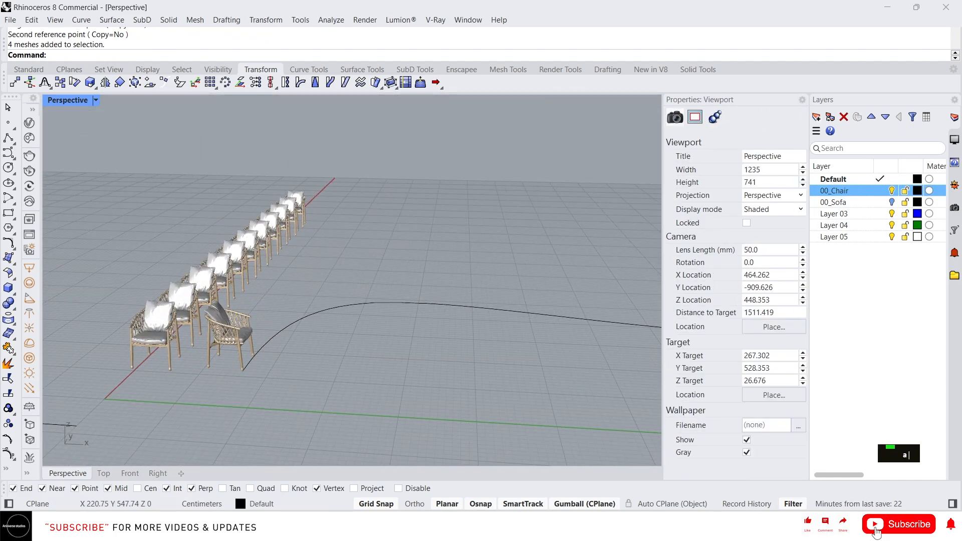
Start an ArrayCrv of the rotated chair with the S-shaped curve as its path.
{"action": "type", "text": "ar"}
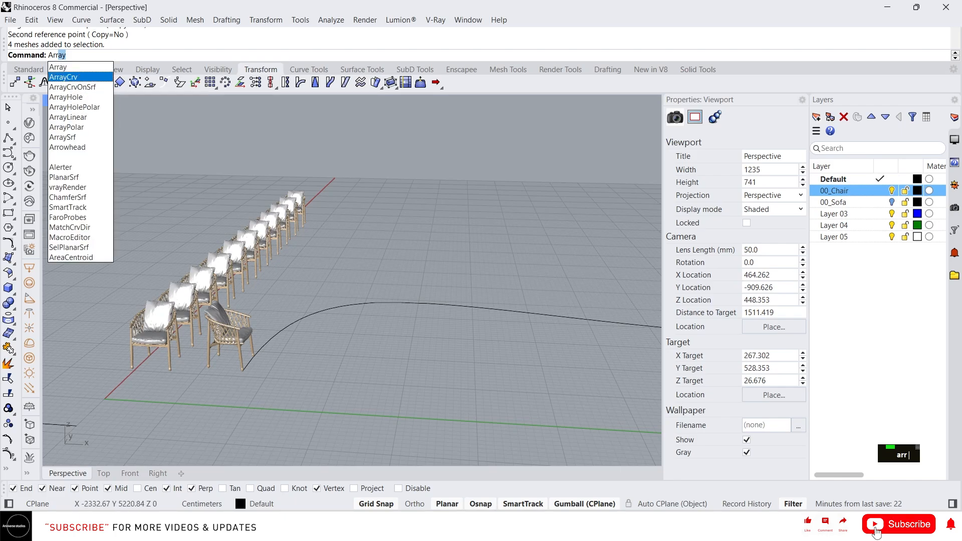
{"action": "left_click", "coordinate": [64, 76]}
{"action": "left_click", "coordinate": [234, 325]}
{"action": "right_click", "coordinate": [261, 271]}
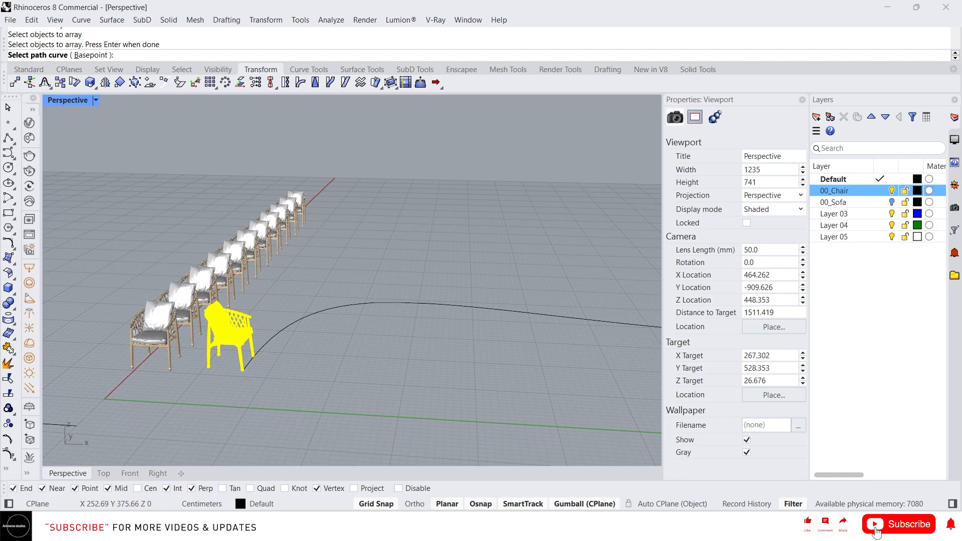
{"action": "left_click", "coordinate": [325, 308]}
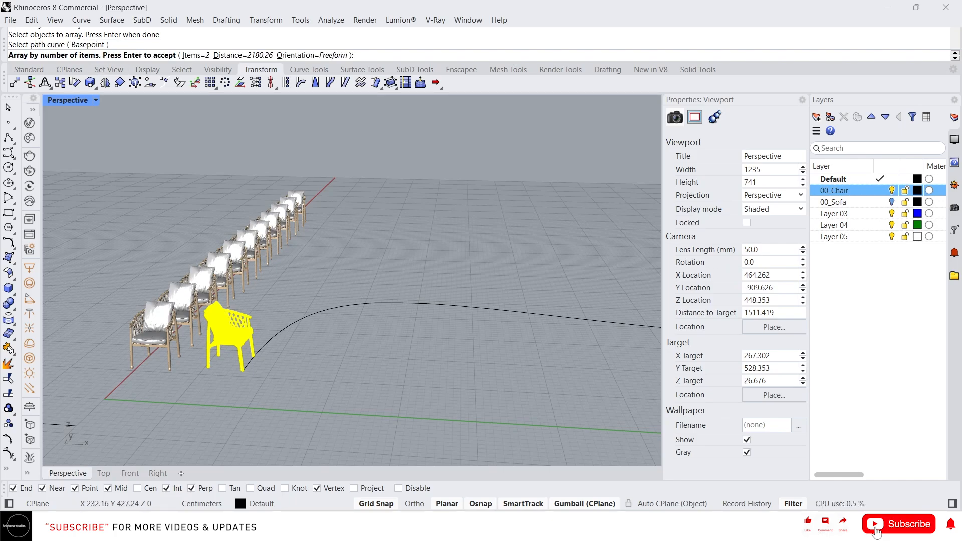
Set the number of items for the chair array along the S-shaped curve to 20.
{"action": "scroll", "coordinate": [253, 296], "scroll_direction": "down", "scroll_amount": 7}
{"action": "scroll", "coordinate": [362, 302], "scroll_direction": "up", "scroll_amount": 5}
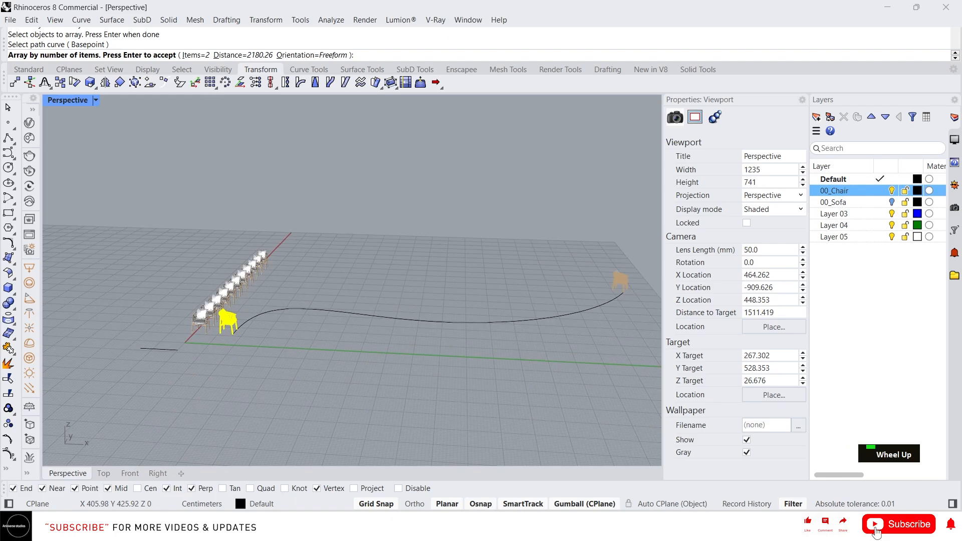
{"action": "scroll", "coordinate": [241, 303], "scroll_direction": "down", "scroll_amount": 3}
{"action": "right_click_drag", "start_coordinate": [240, 303], "coordinate": [270, 305]}
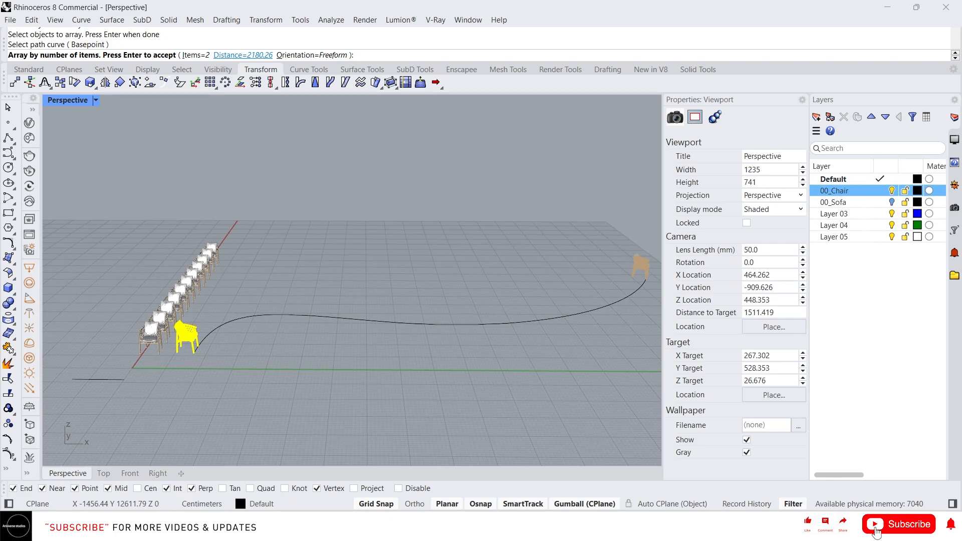
{"action": "left_click", "coordinate": [195, 54]}
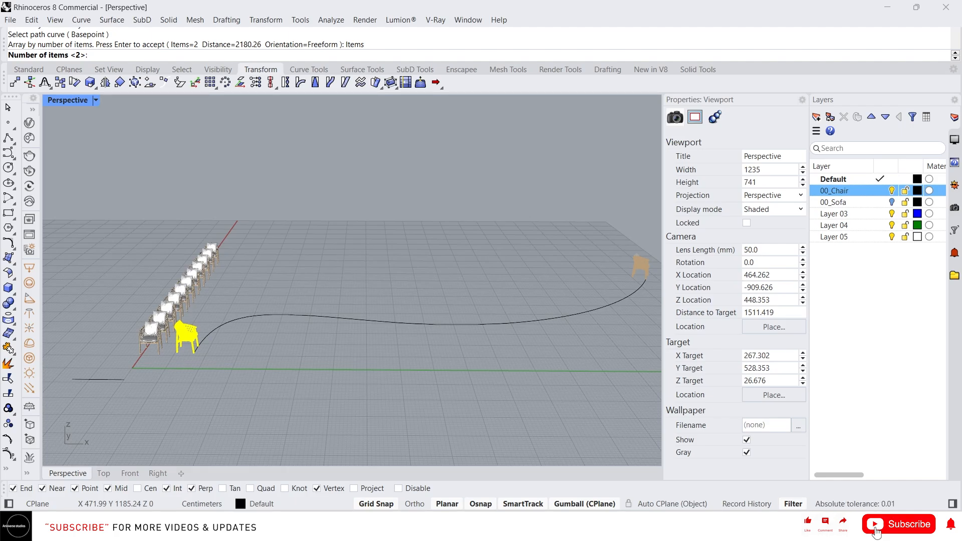
{"action": "type", "text": "20"}
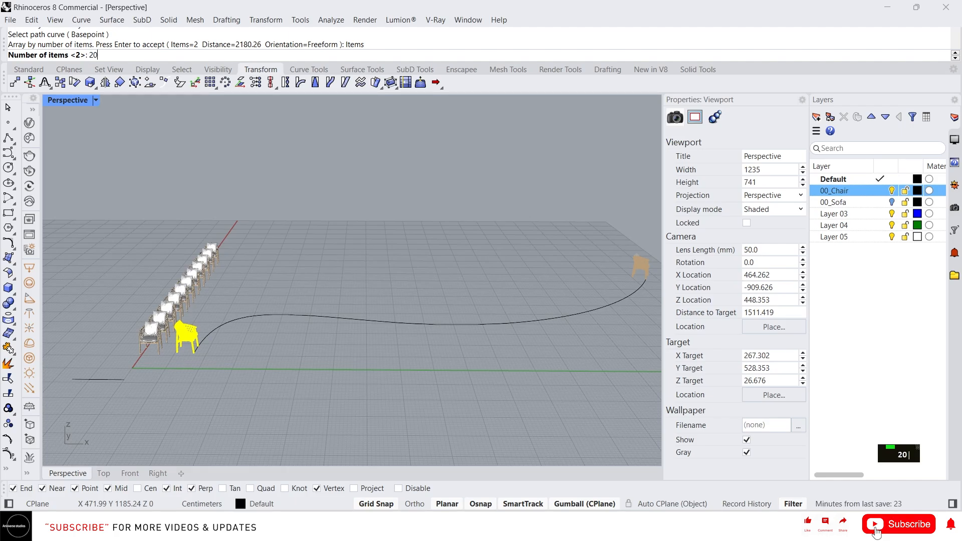
{"action": "key", "text": "Return"}
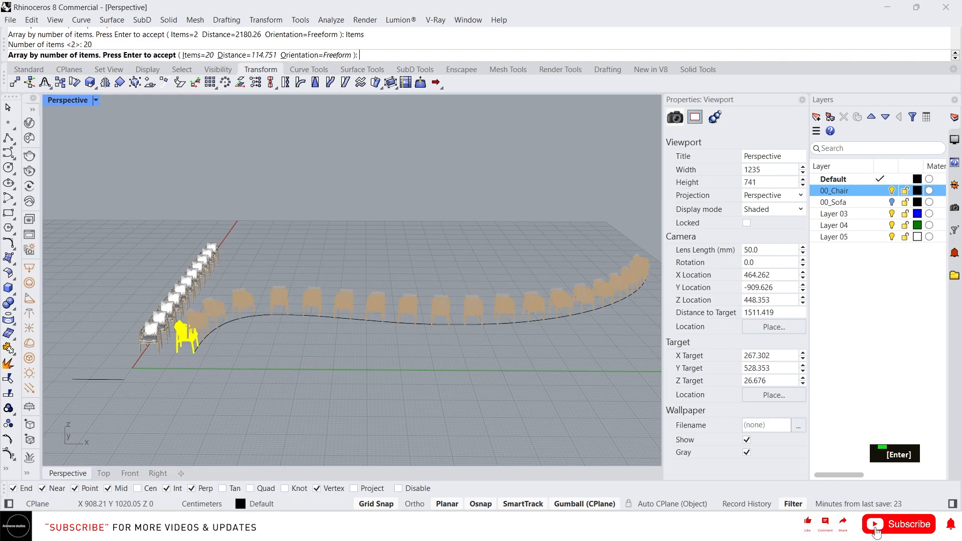
Set the distance between the arrayed chairs to 120 and complete the array along the curve.
{"action": "right_click_drag", "start_coordinate": [413, 301], "coordinate": [386, 323]}
{"action": "scroll", "coordinate": [389, 326], "scroll_direction": "down", "scroll_amount": 5}
{"action": "scroll", "coordinate": [388, 326], "scroll_direction": "up", "scroll_amount": 8}
{"action": "scroll", "coordinate": [351, 325], "scroll_direction": "down", "scroll_amount": 2}
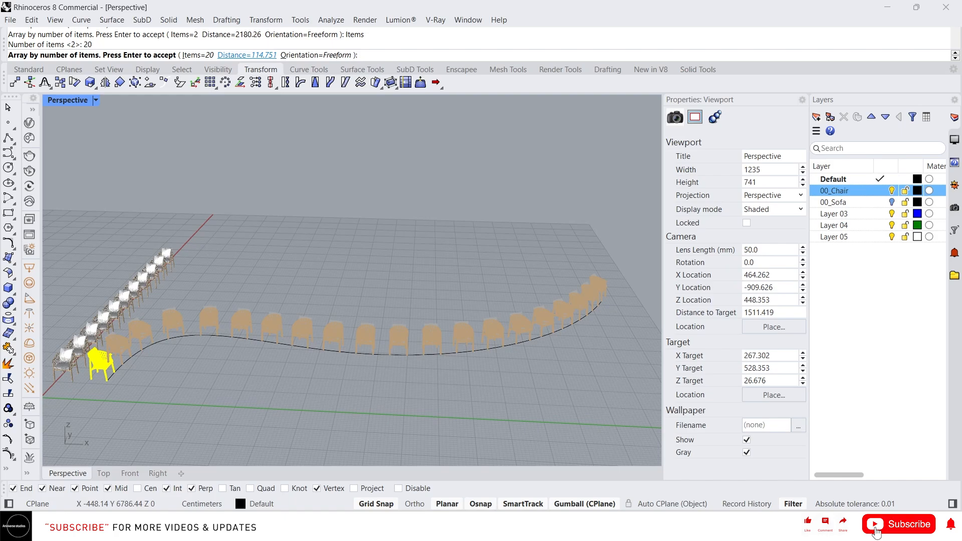
{"action": "left_click", "coordinate": [247, 55]}
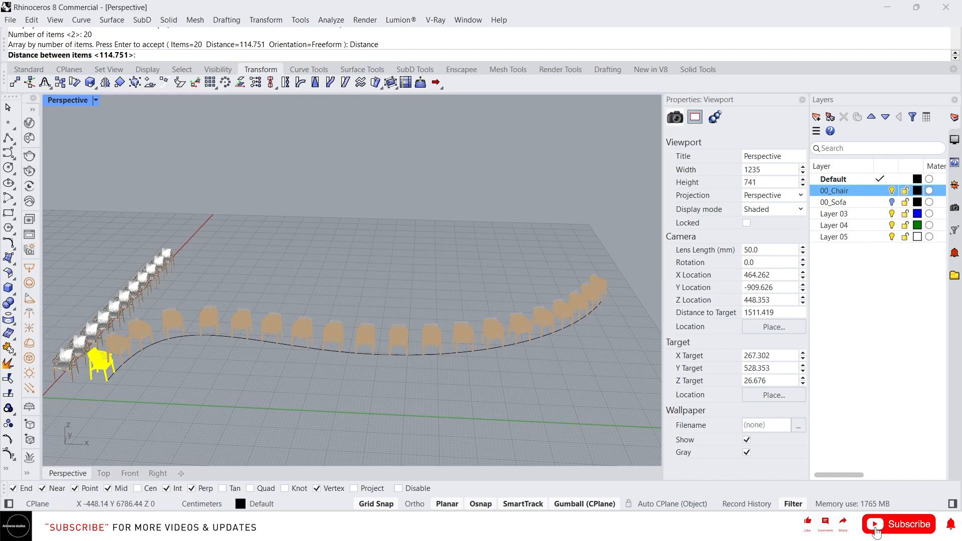
{"action": "type", "text": "120"}
{"action": "key", "text": "Return"}
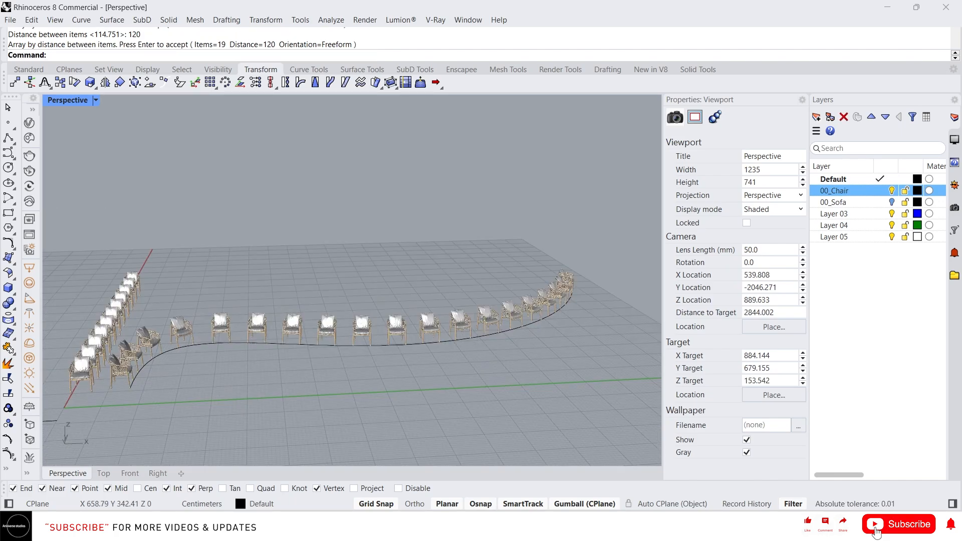
{"action": "right_click_drag", "start_coordinate": [297, 354], "coordinate": [296, 372]}
{"action": "scroll", "coordinate": [290, 360], "scroll_direction": "down", "scroll_amount": 2}
{"action": "scroll", "coordinate": [296, 385], "scroll_direction": "up", "scroll_amount": 2}
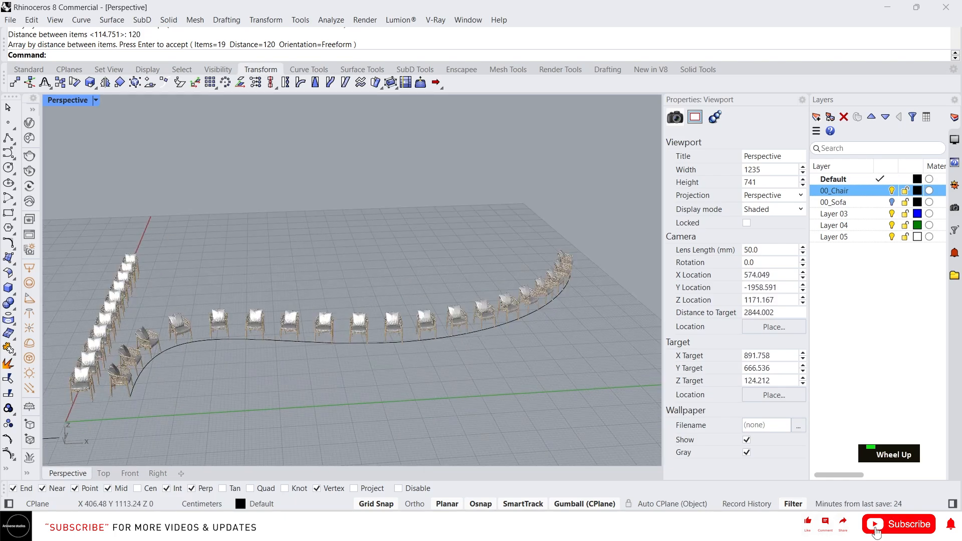
Move a chair from the start of the S-shaped curve out to open ground beyond the green axis.
{"action": "type", "text": "Arry"}
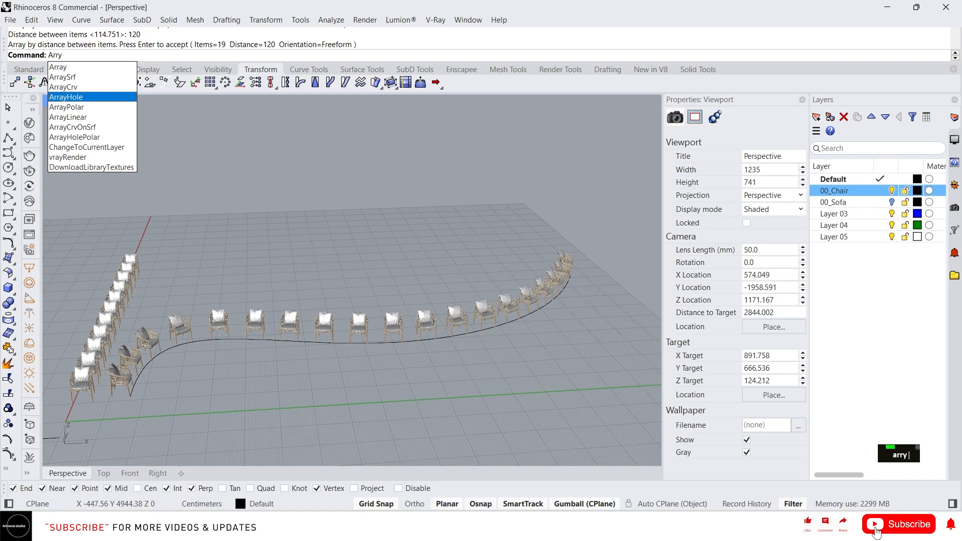
{"action": "key", "text": "Down"}
{"action": "key", "text": "Down"}
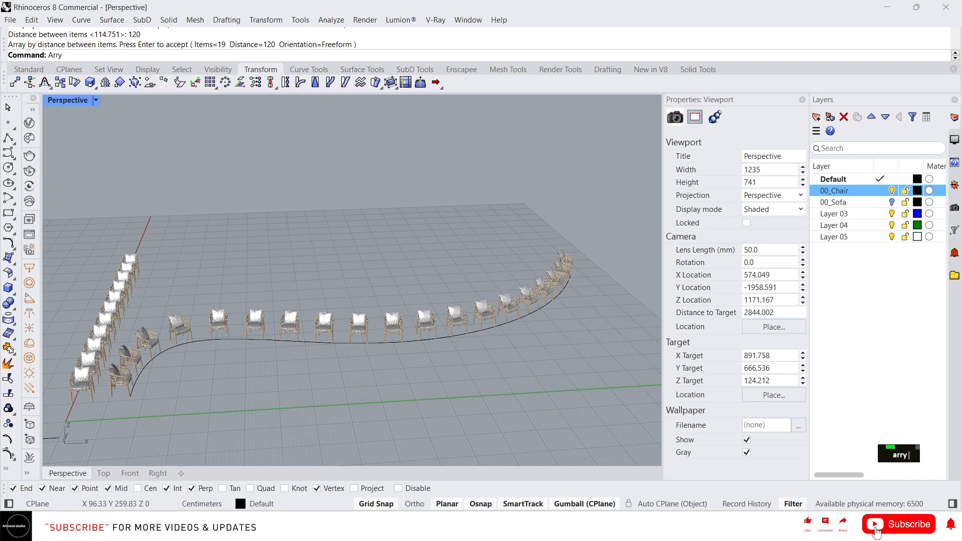
{"action": "left_click", "coordinate": [120, 376]}
{"action": "scroll", "coordinate": [208, 270], "scroll_direction": "down", "scroll_amount": 2}
{"action": "right_click_drag", "start_coordinate": [208, 269], "coordinate": [320, 305]}
{"action": "scroll", "coordinate": [208, 345], "scroll_direction": "up", "scroll_amount": 4}
{"action": "left_click_drag", "start_coordinate": [133, 284], "coordinate": [300, 343]}
Start an ArrayLinear of the moved chair with 15 items.
{"action": "type", "text": "arry"}
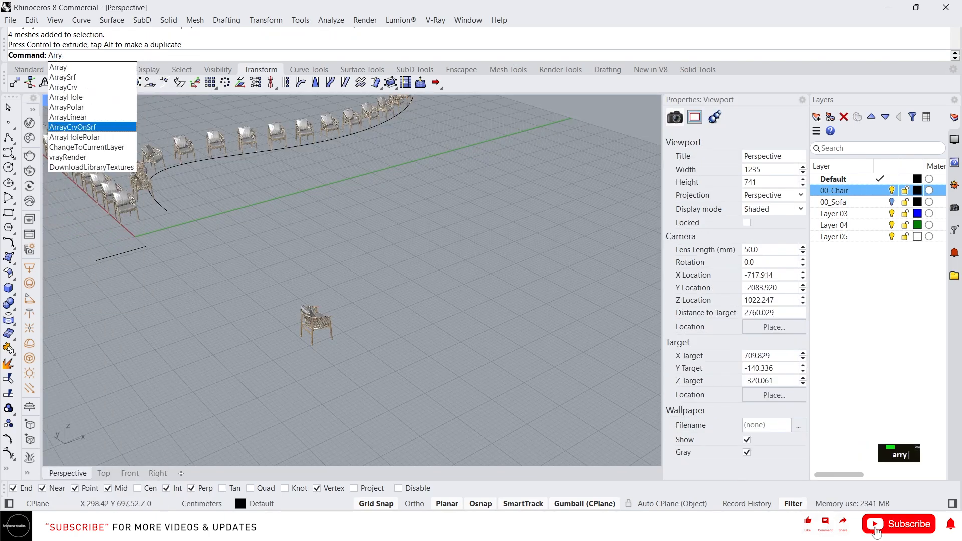
{"action": "key", "text": "Return"}
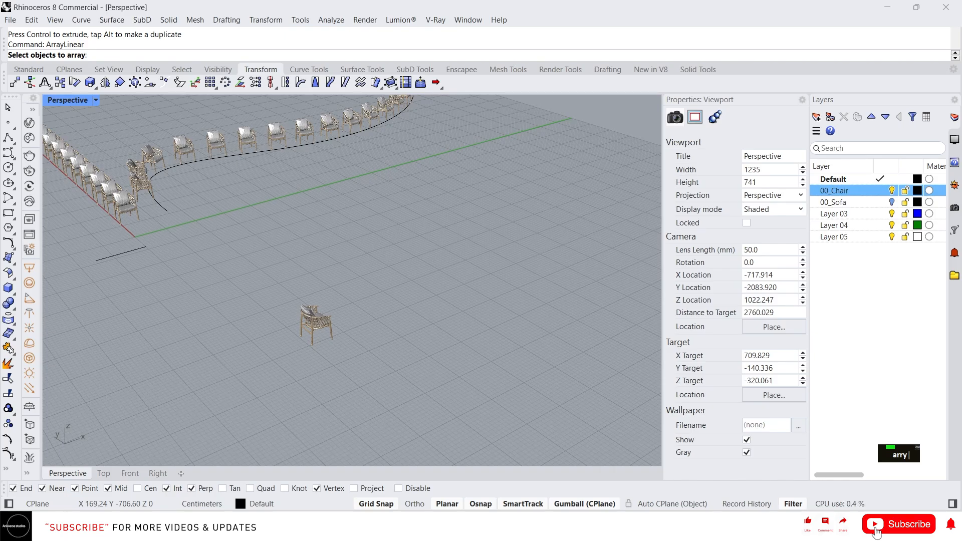
{"action": "left_click", "coordinate": [312, 319]}
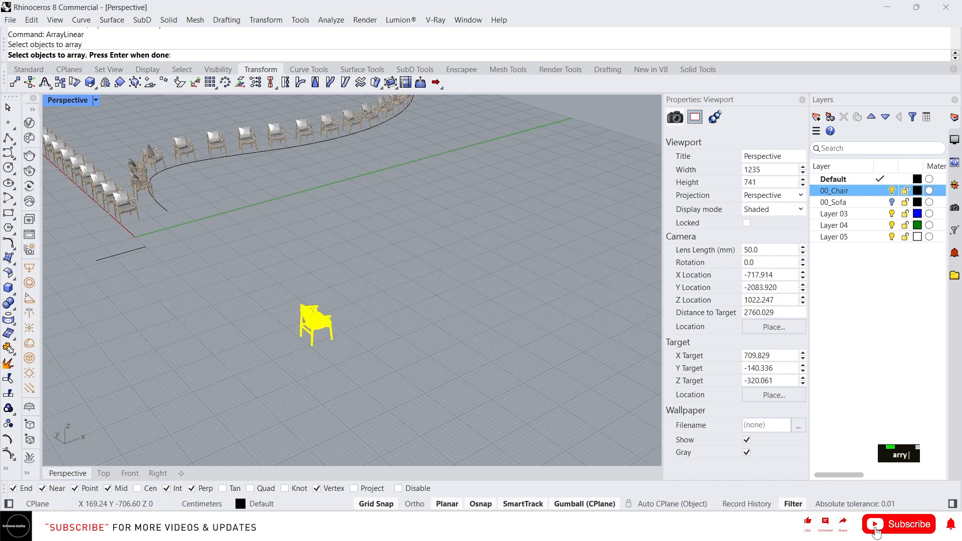
{"action": "right_click", "coordinate": [312, 320]}
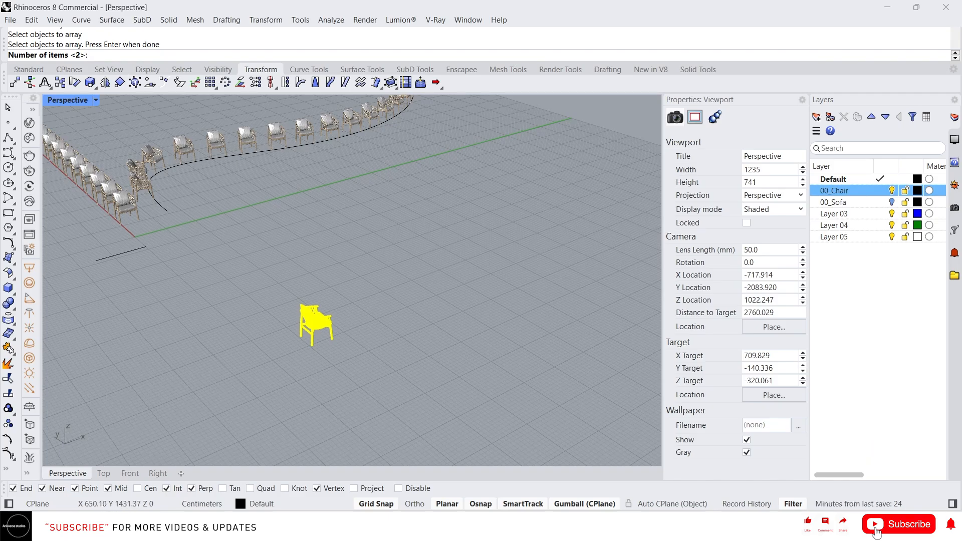
{"action": "type", "text": "15"}
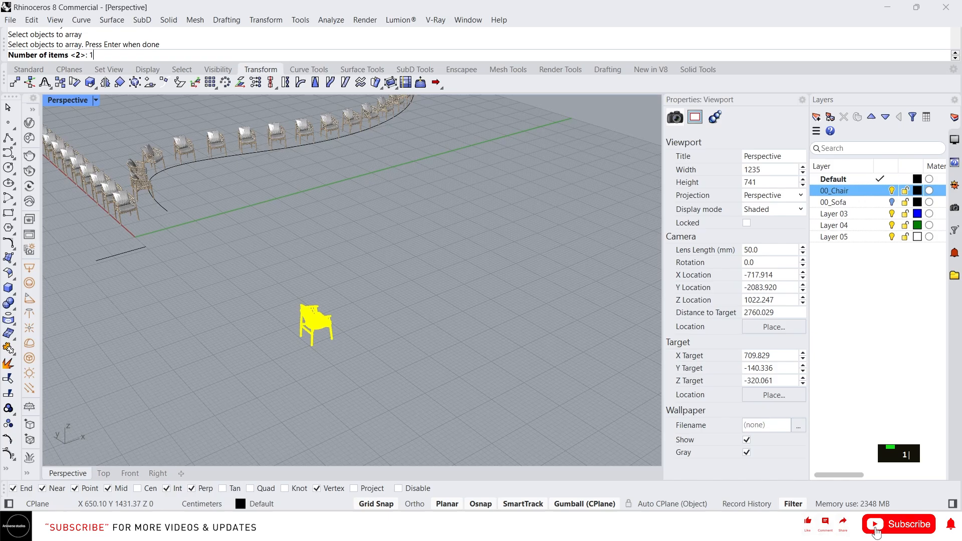
{"action": "key", "text": "Return"}
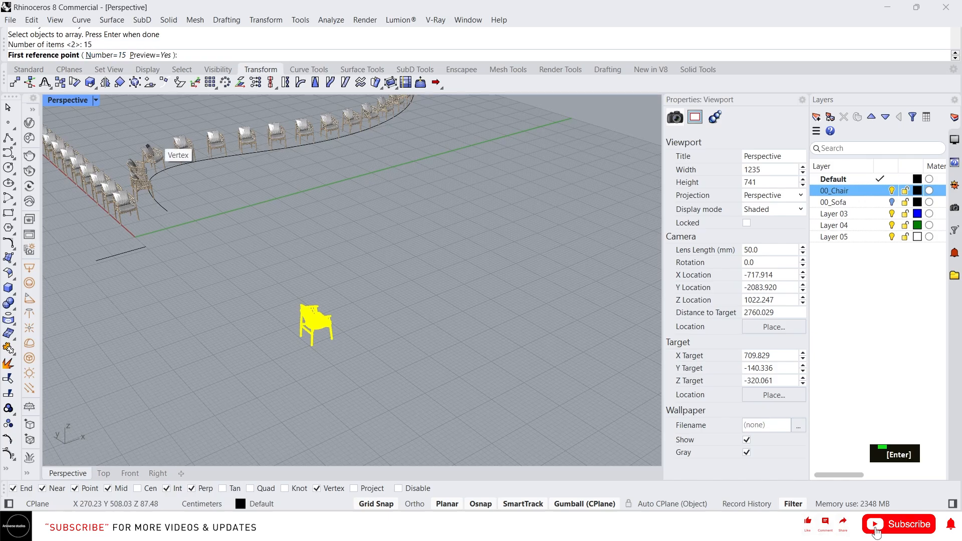
Place the linear array's reference points from just in front of the chair, running the row diagonally across the green axis.
{"action": "scroll", "coordinate": [267, 347], "scroll_direction": "up", "scroll_amount": 3}
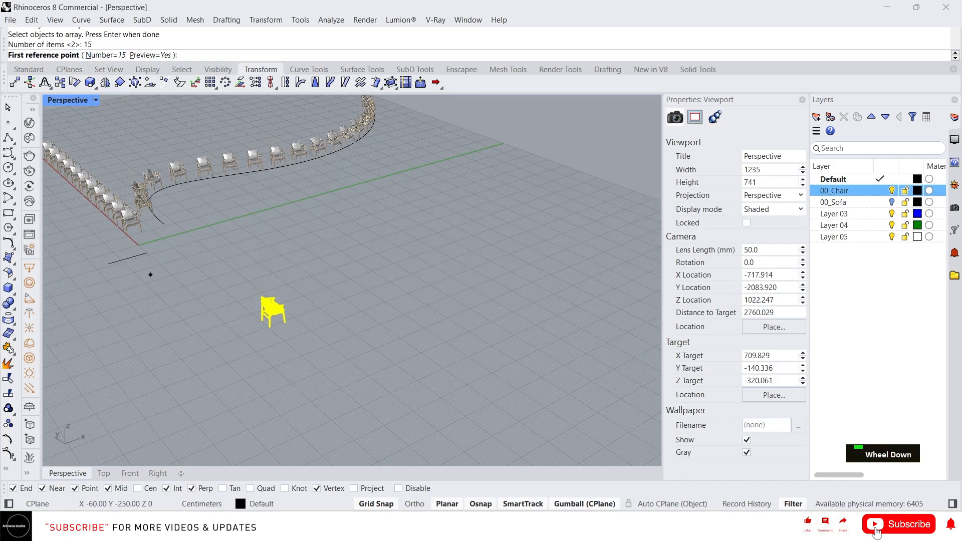
{"action": "left_click", "coordinate": [301, 336]}
{"action": "scroll", "coordinate": [392, 321], "scroll_direction": "down", "scroll_amount": 3}
{"action": "scroll", "coordinate": [387, 306], "scroll_direction": "down", "scroll_amount": 2}
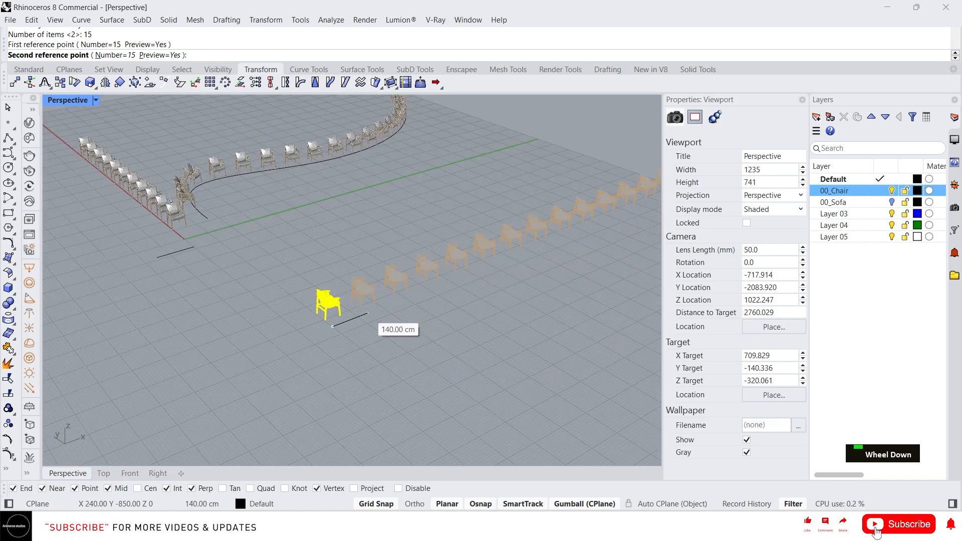
{"action": "scroll", "coordinate": [376, 310], "scroll_direction": "down", "scroll_amount": 2}
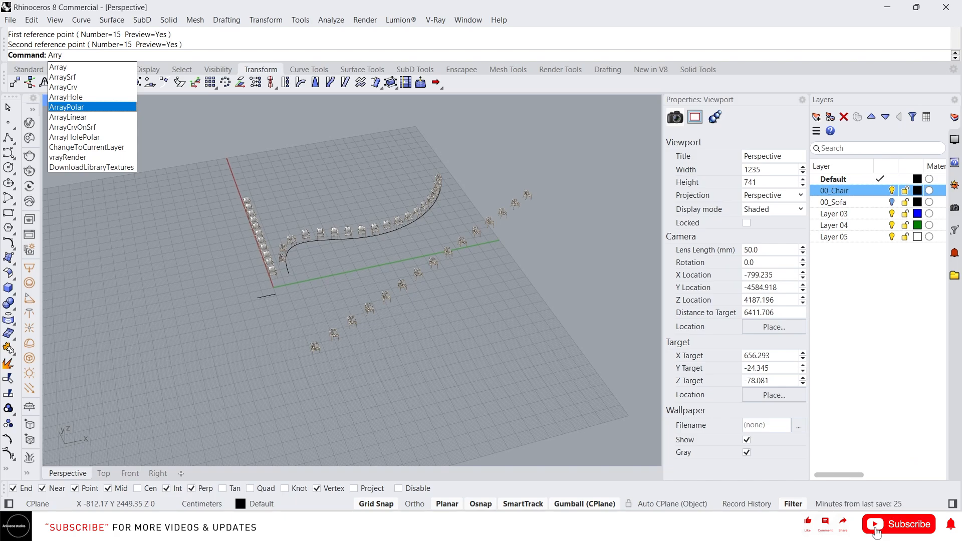
{"action": "left_click", "coordinate": [92, 108]}
{"action": "right_click_drag", "start_coordinate": [351, 315], "coordinate": [316, 351]}
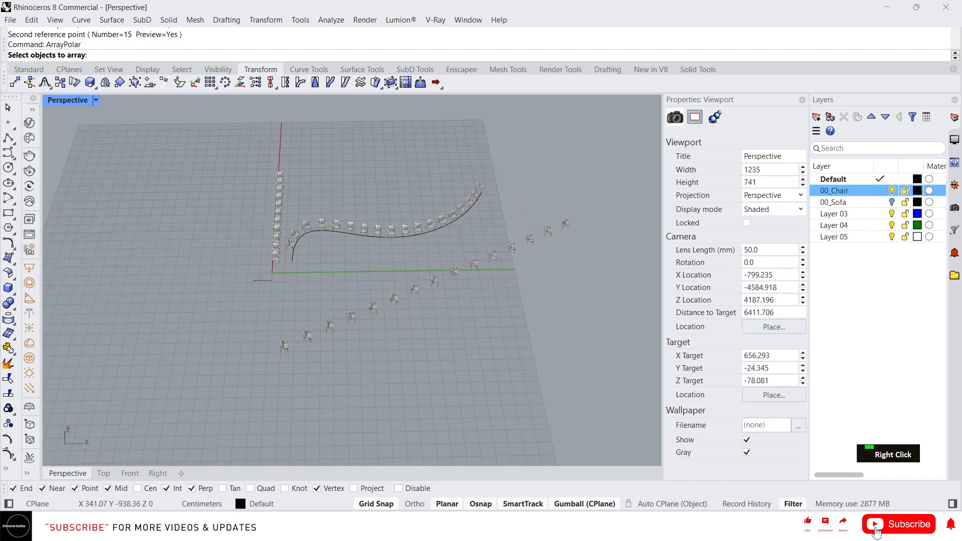
{"action": "scroll", "coordinate": [316, 352], "scroll_direction": "up", "scroll_amount": 2}
{"action": "scroll", "coordinate": [225, 357], "scroll_direction": "up", "scroll_amount": 2}
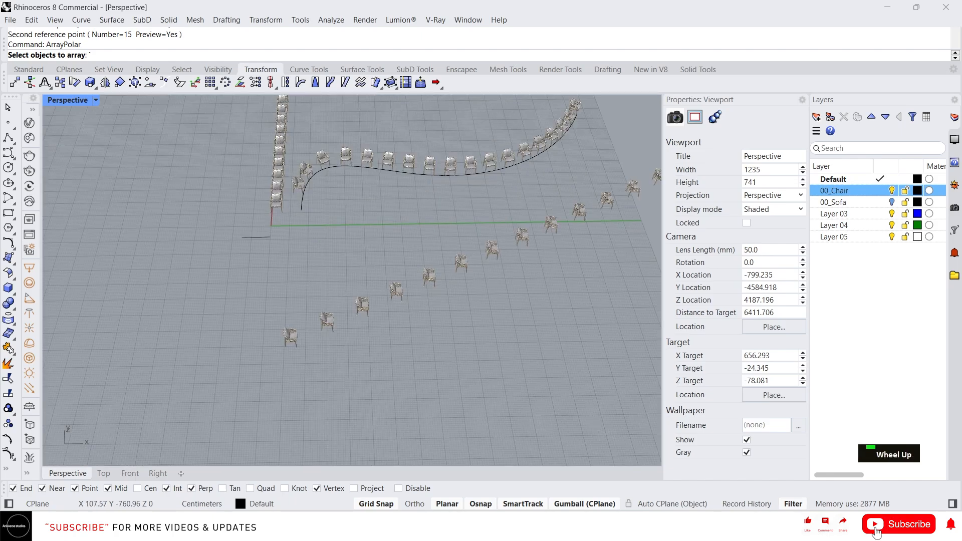
{"action": "key", "text": "Escape"}
Move the first chair of the diagonal row away along the X direction to empty ground.
{"action": "left_click", "coordinate": [289, 335]}
{"action": "scroll", "coordinate": [411, 361], "scroll_direction": "down", "scroll_amount": 3}
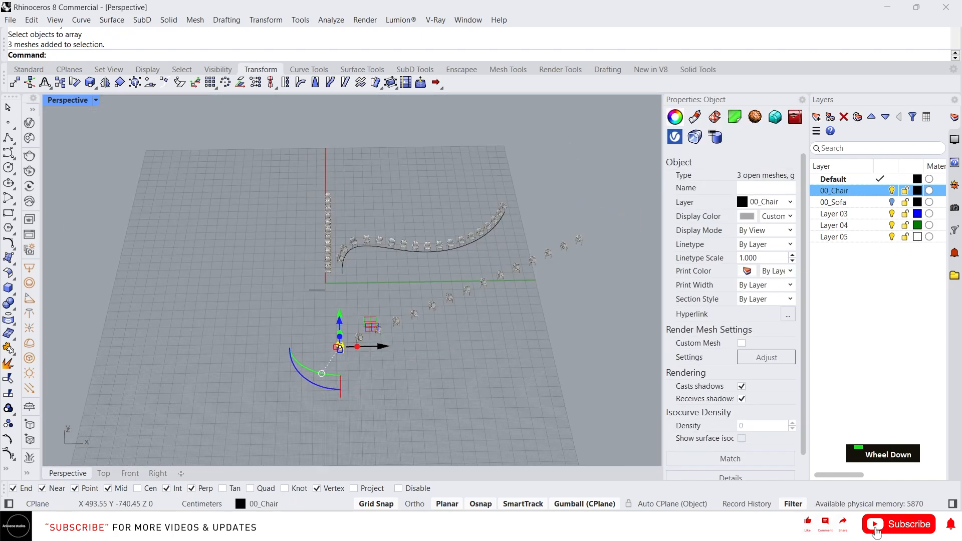
{"action": "left_click_drag", "start_coordinate": [381, 346], "coordinate": [190, 350]}
{"action": "scroll", "coordinate": [127, 358], "scroll_direction": "up", "scroll_amount": 6}
{"action": "right_click_drag", "start_coordinate": [165, 358], "coordinate": [179, 346]}
Start an ArrayPolar of the moved chair with its center on the ground in front of the chair and 6 items.
{"action": "type", "text": "ar"}
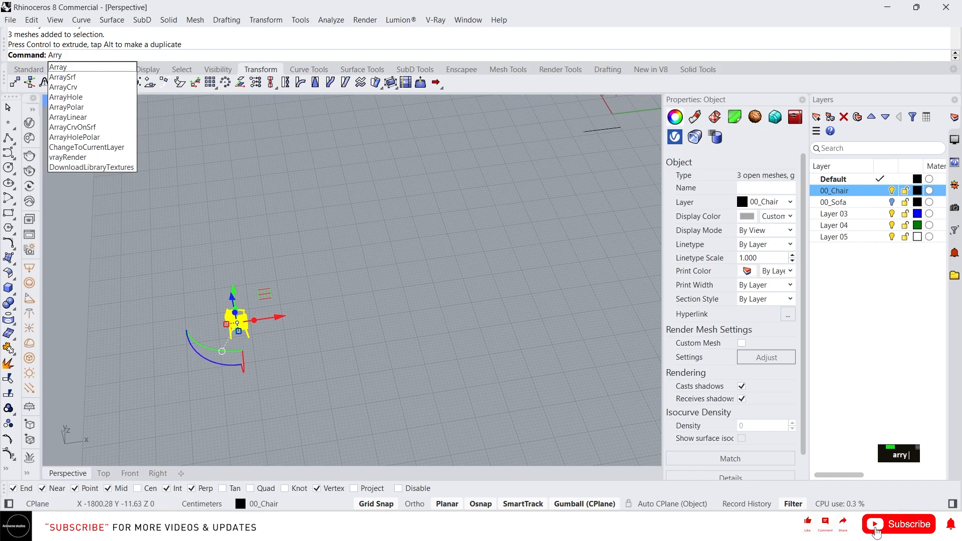
{"action": "key", "text": "Down"}
{"action": "key", "text": "Down"}
{"action": "key", "text": "Return"}
{"action": "scroll", "coordinate": [252, 346], "scroll_direction": "up", "scroll_amount": 4}
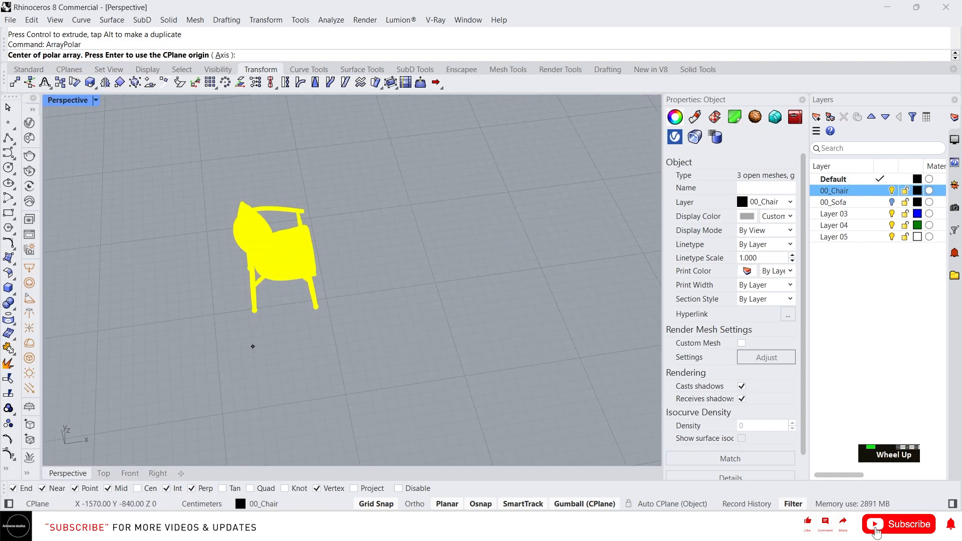
{"action": "scroll", "coordinate": [317, 345], "scroll_direction": "down", "scroll_amount": 4}
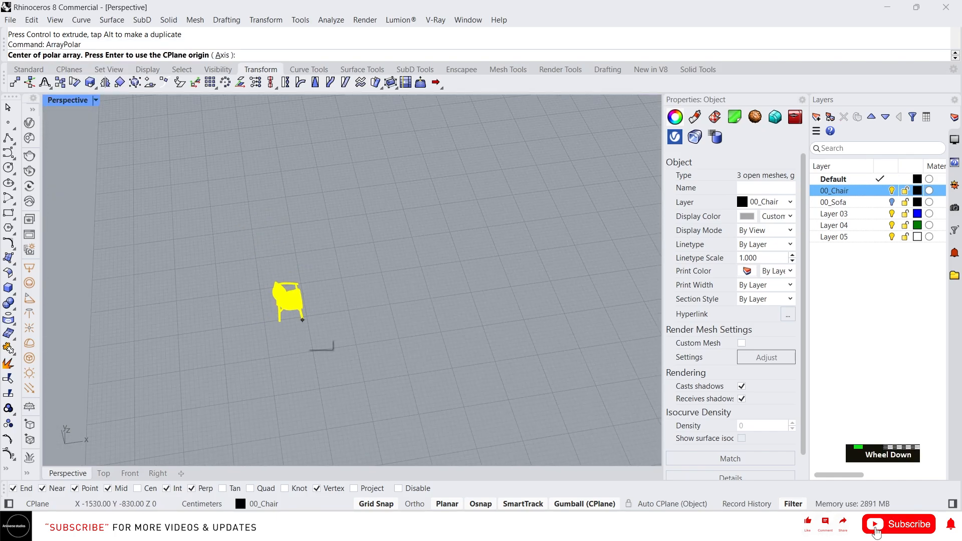
{"action": "left_click", "coordinate": [351, 338]}
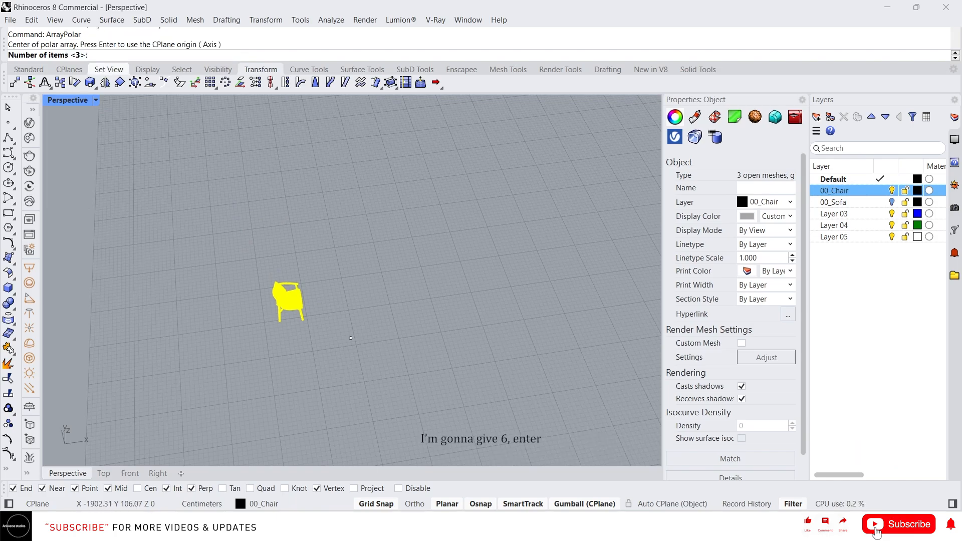
{"action": "type", "text": "6"}
{"action": "key", "text": "Return"}
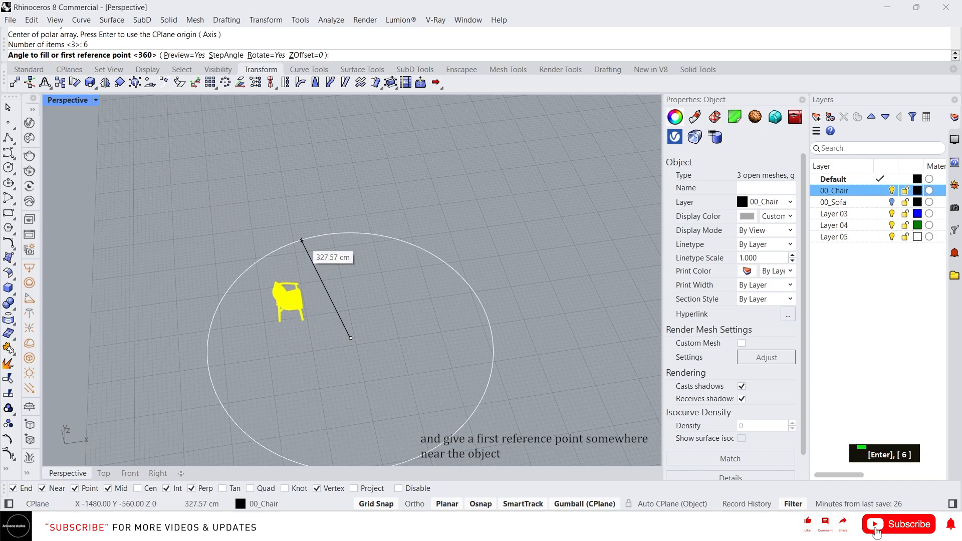
Spread the polar array over a -135 degree fill angle with two reference points, accept it, and undo the array.
{"action": "left_click", "coordinate": [317, 278]}
{"action": "left_click", "coordinate": [452, 367]}
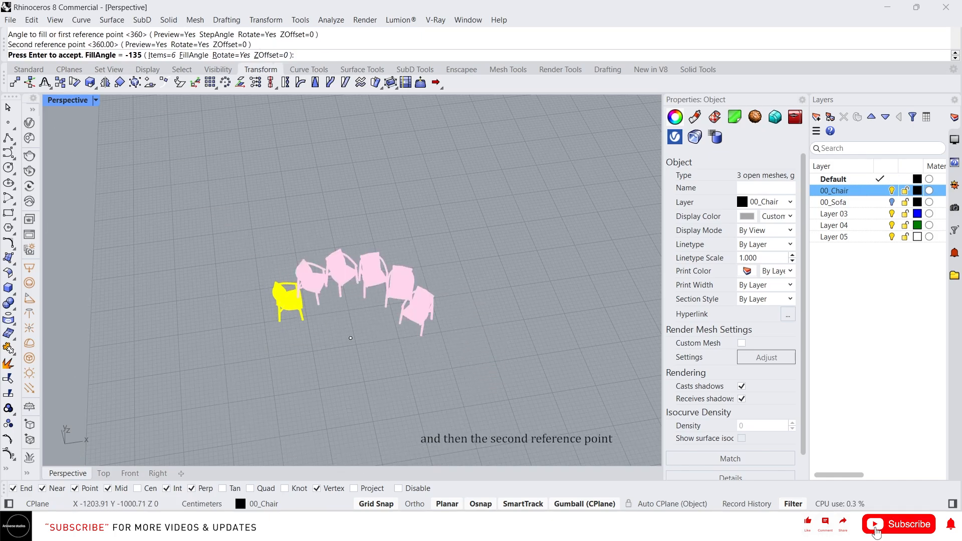
{"action": "right_click_drag", "start_coordinate": [441, 351], "coordinate": [411, 346]}
{"action": "right_click", "coordinate": [431, 371]}
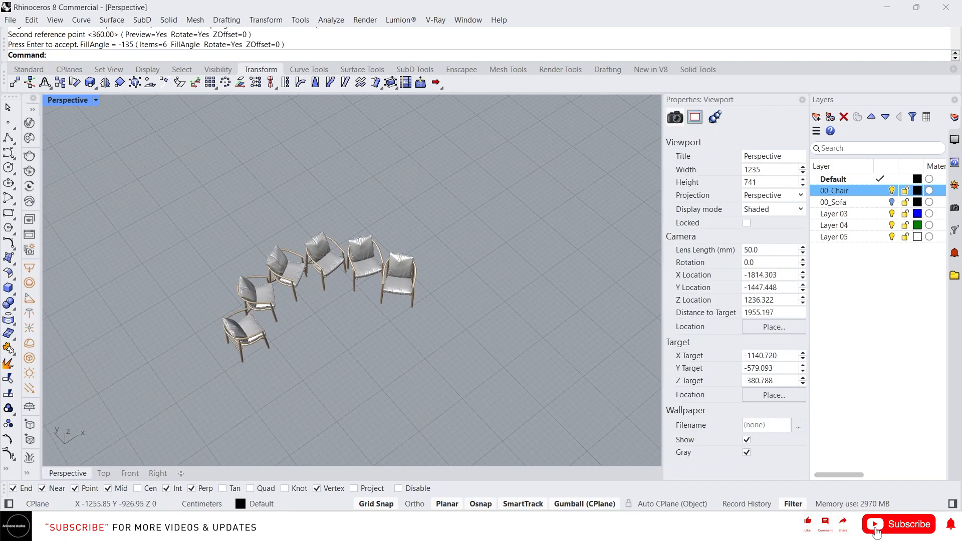
{"action": "key", "text": "ctrl+z"}
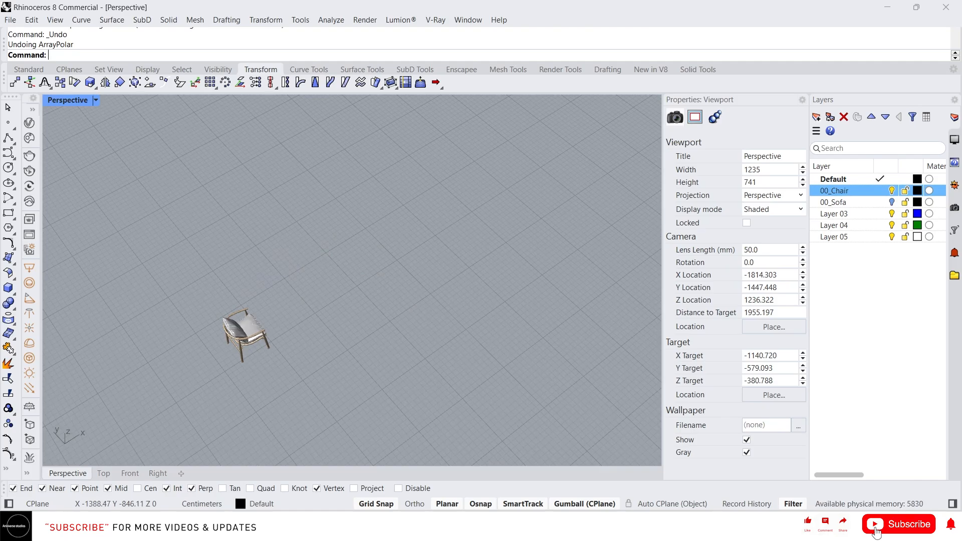
Start an ArrayPolar of the chair with its center on the open ground beyond its front and 6 items.
{"action": "right_click_drag", "start_coordinate": [318, 319], "coordinate": [271, 319]}
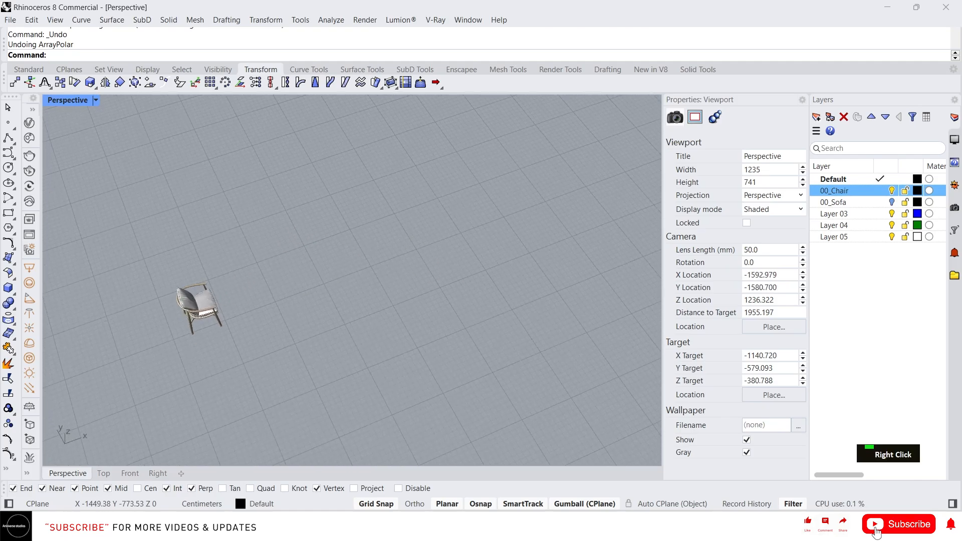
{"action": "type", "text": "ar"}
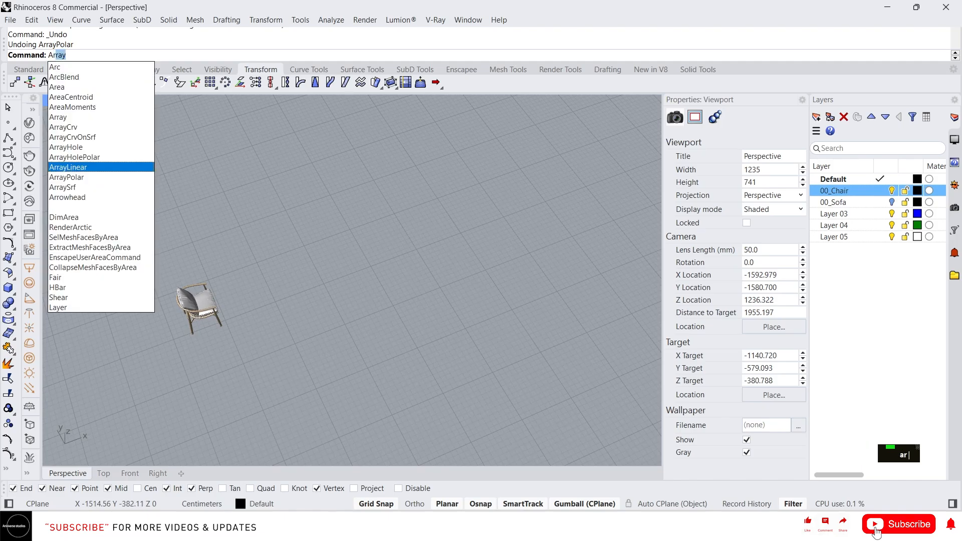
{"action": "left_click", "coordinate": [95, 177]}
{"action": "left_click", "coordinate": [200, 305]}
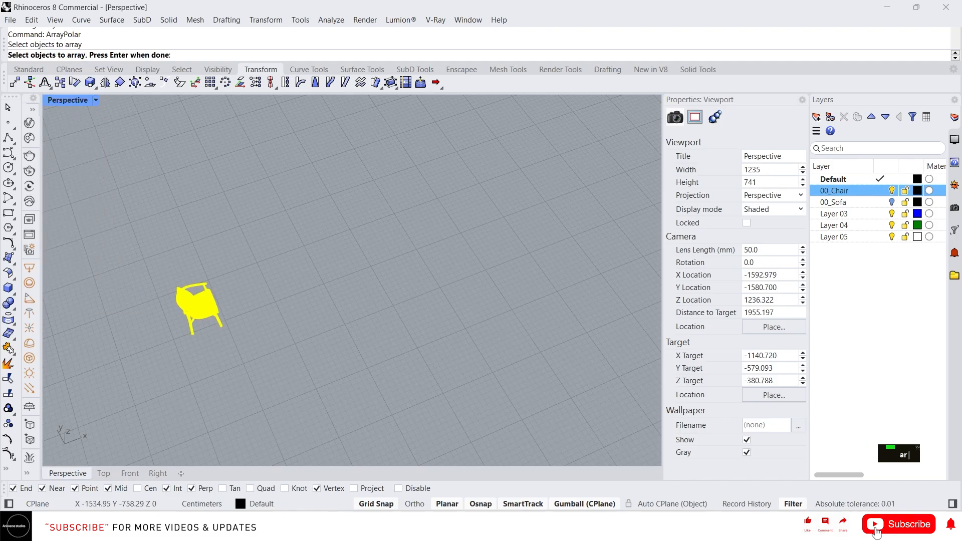
{"action": "key", "text": "space"}
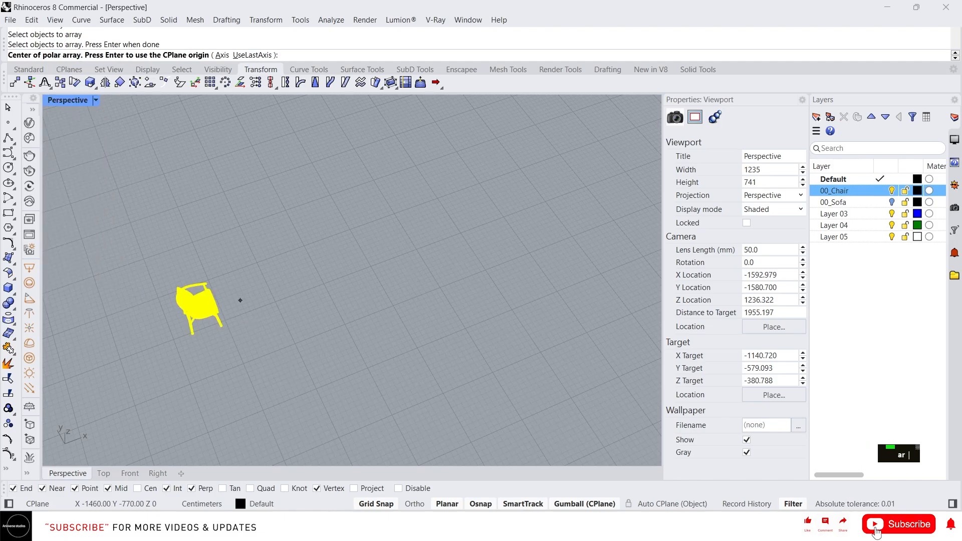
{"action": "left_click", "coordinate": [287, 288]}
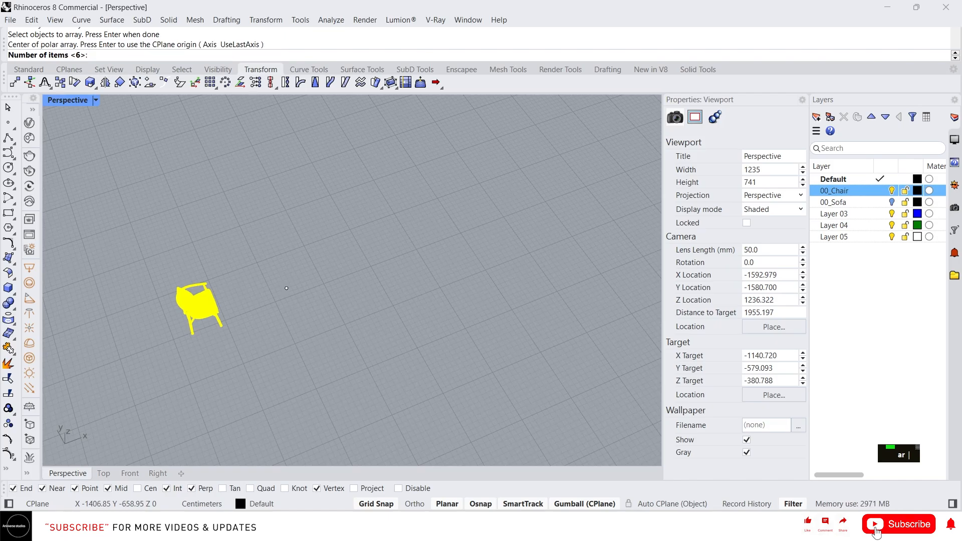
{"action": "key", "text": "Return"}
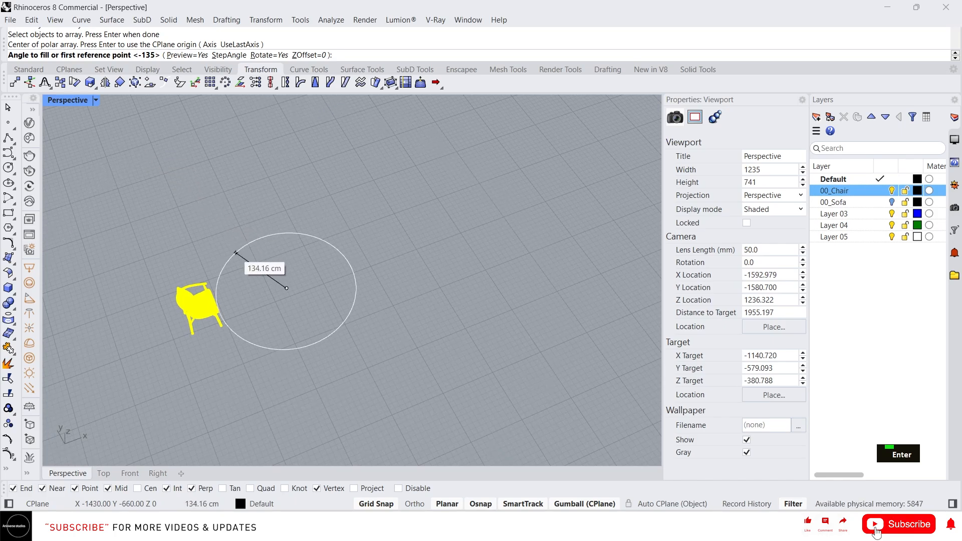
Place the polar array's first reference point behind the chair, set the fill angle to 360 degrees and accept the array.
{"action": "left_click", "coordinate": [196, 262]}
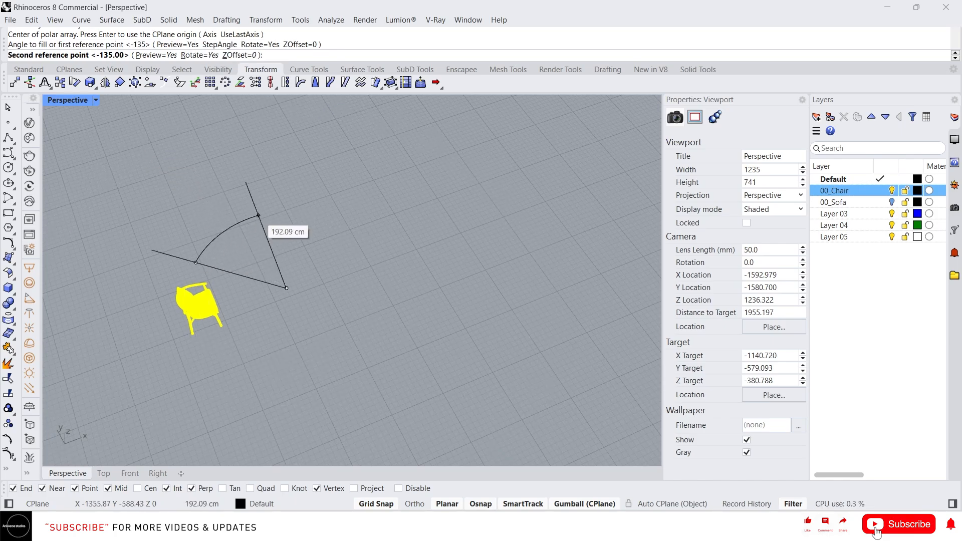
{"action": "type", "text": "360"}
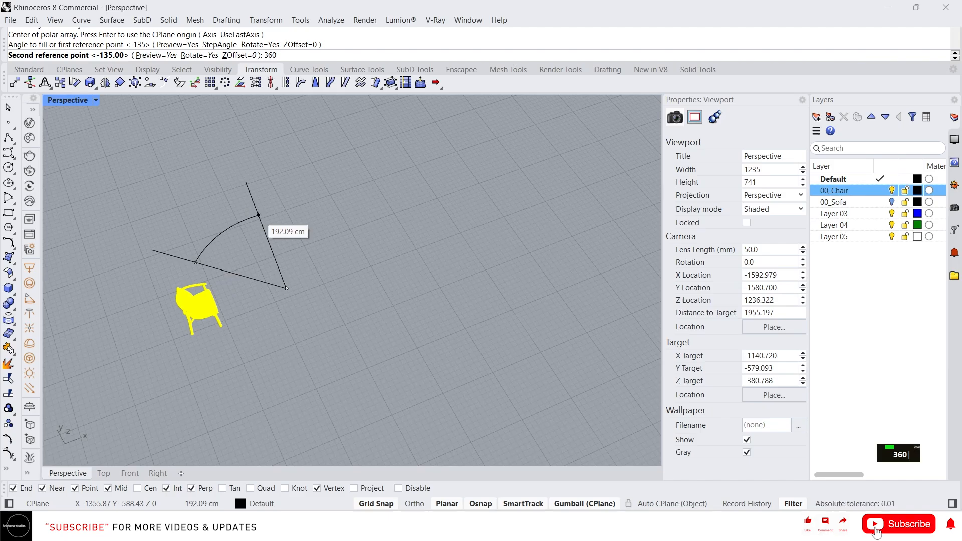
{"action": "key", "text": "Return"}
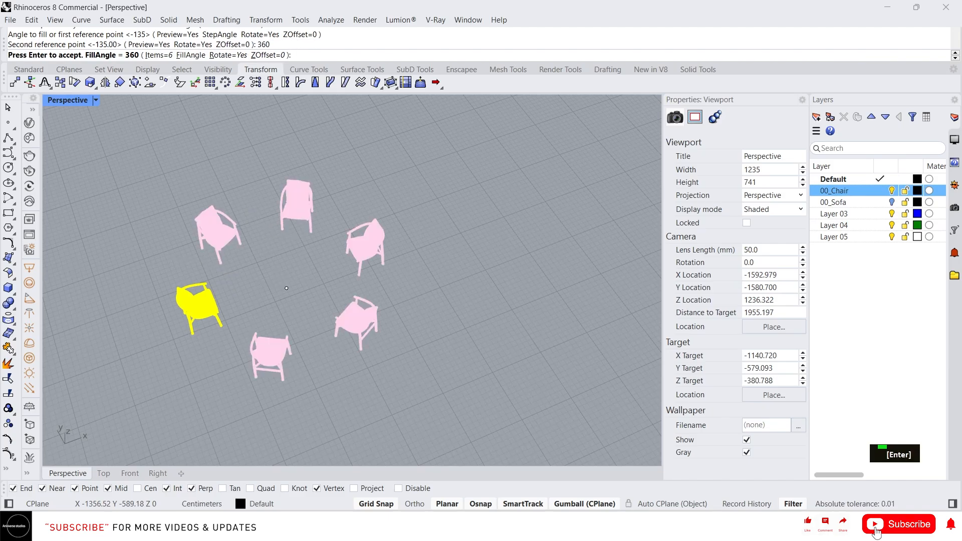
{"action": "key", "text": "Return"}
Examine the circular chair arrangement up close and from several angles, along with the other chair arrays in the scene.
{"action": "right_click_drag", "start_coordinate": [311, 273], "coordinate": [353, 253]}
{"action": "scroll", "coordinate": [353, 252], "scroll_direction": "up", "scroll_amount": 2}
{"action": "scroll", "coordinate": [403, 361], "scroll_direction": "down", "scroll_amount": 4}
{"action": "right_click_drag", "start_coordinate": [398, 351], "coordinate": [386, 317]}
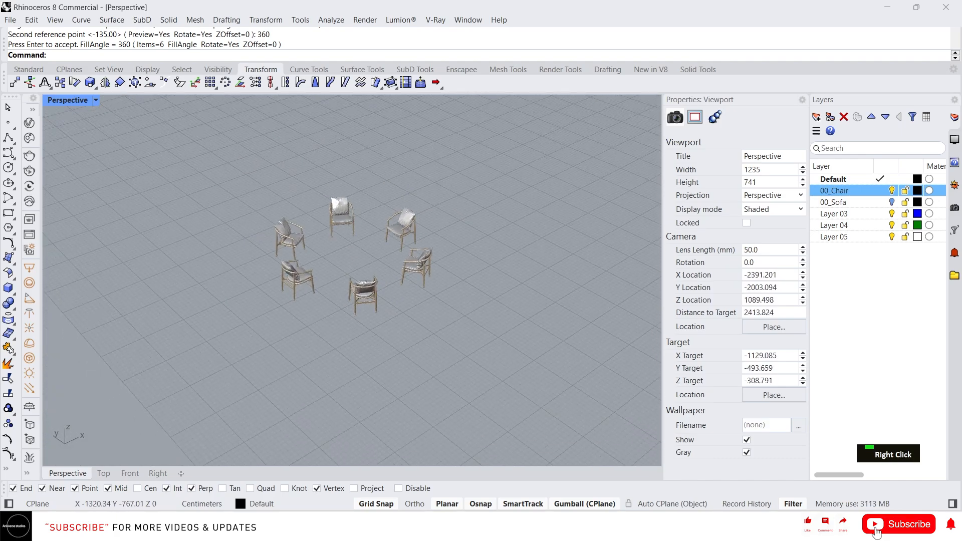
{"action": "scroll", "coordinate": [358, 256], "scroll_direction": "up", "scroll_amount": 4}
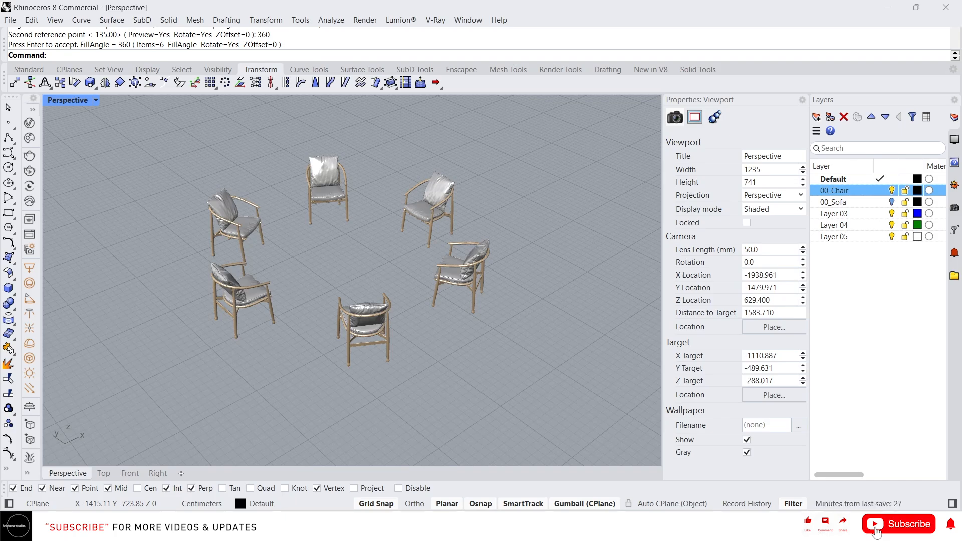
{"action": "scroll", "coordinate": [295, 268], "scroll_direction": "down", "scroll_amount": 11}
{"action": "right_click_drag", "start_coordinate": [431, 320], "coordinate": [370, 297]}
{"action": "scroll", "coordinate": [369, 297], "scroll_direction": "up", "scroll_amount": 6}
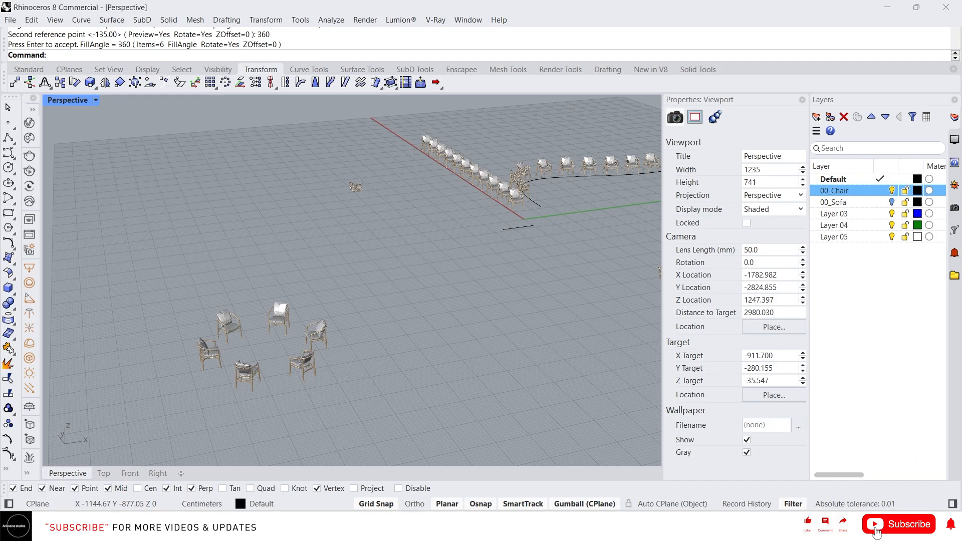
Close Rhino without saving the changes to the untitled model.
{"action": "left_click", "coordinate": [946, 7]}
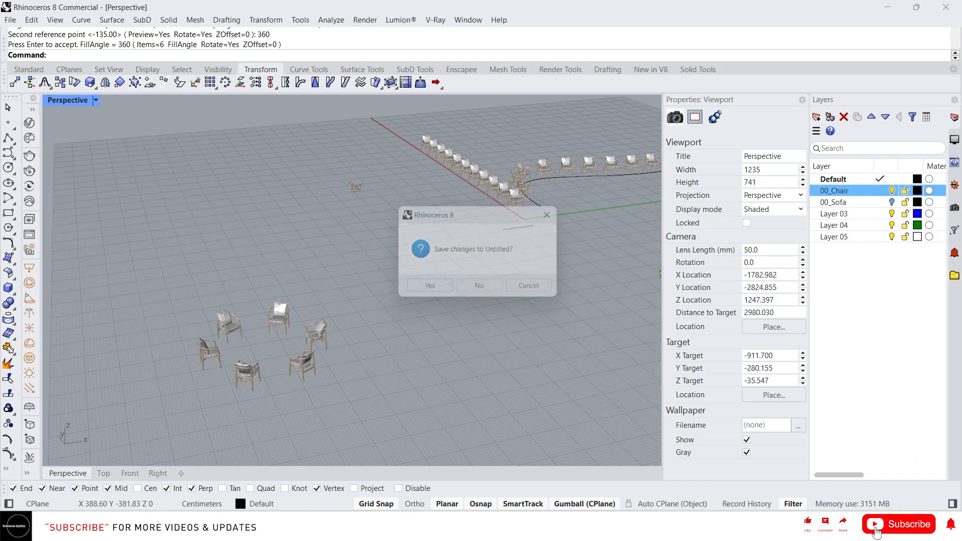
{"action": "left_click", "coordinate": [479, 285]}
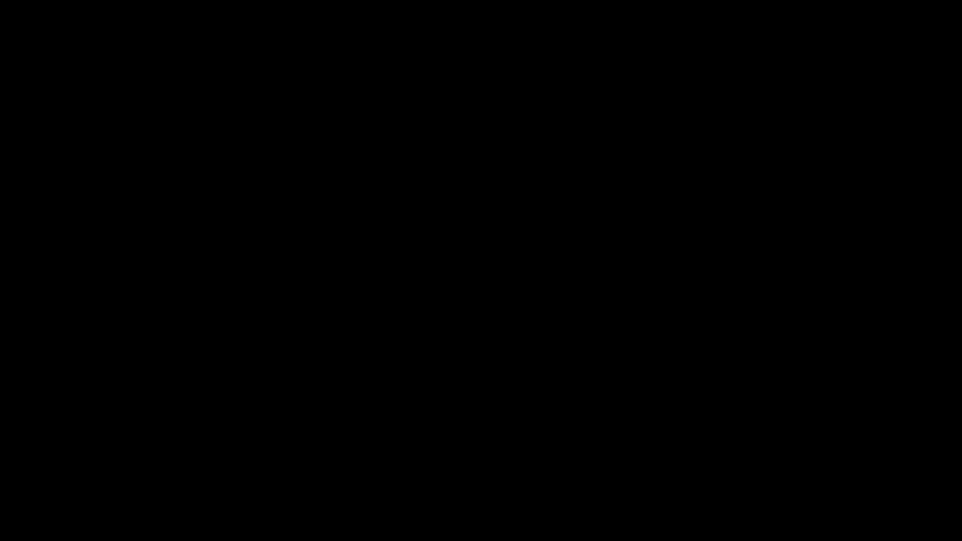